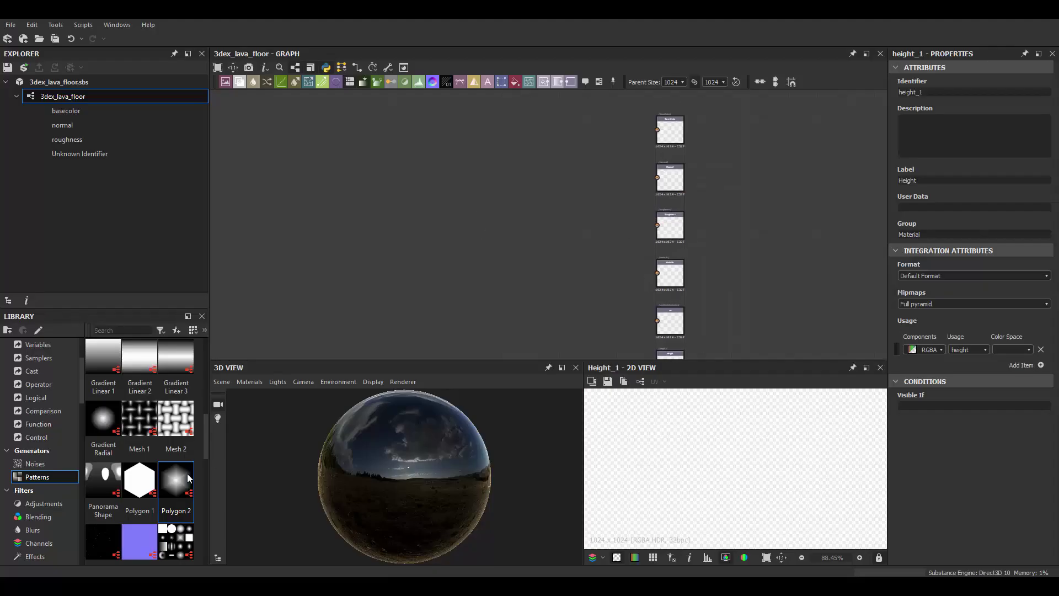
Place a Polygon 2 pattern node from the Library into the 3dex_lava_floor graph
left_click_drag(188, 478, 463, 190)
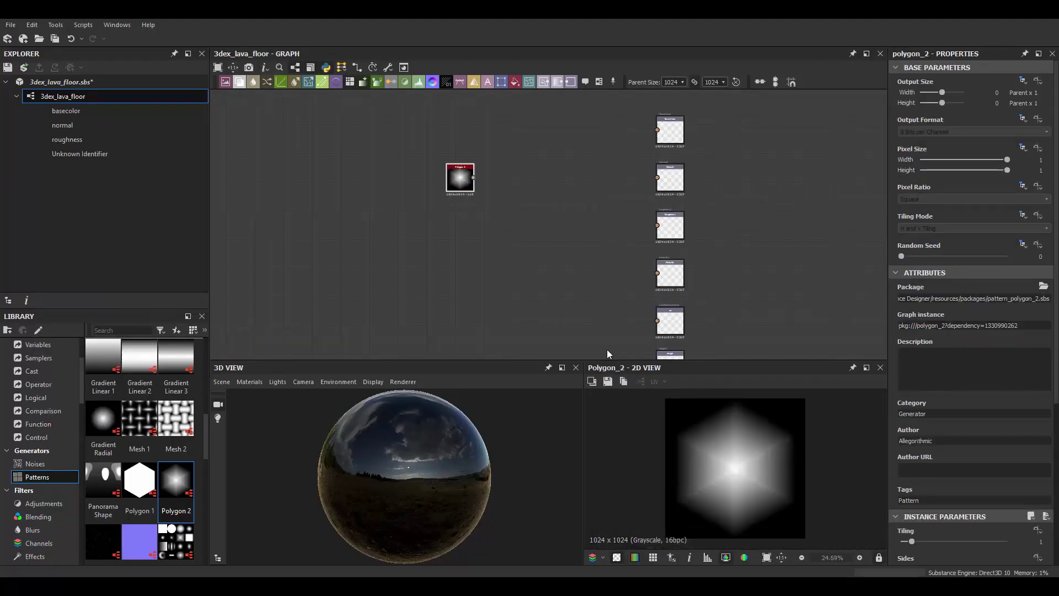
Make Polygon 2 an octagon with a gradient of 0.72
scroll(498, 243, "up", 2)
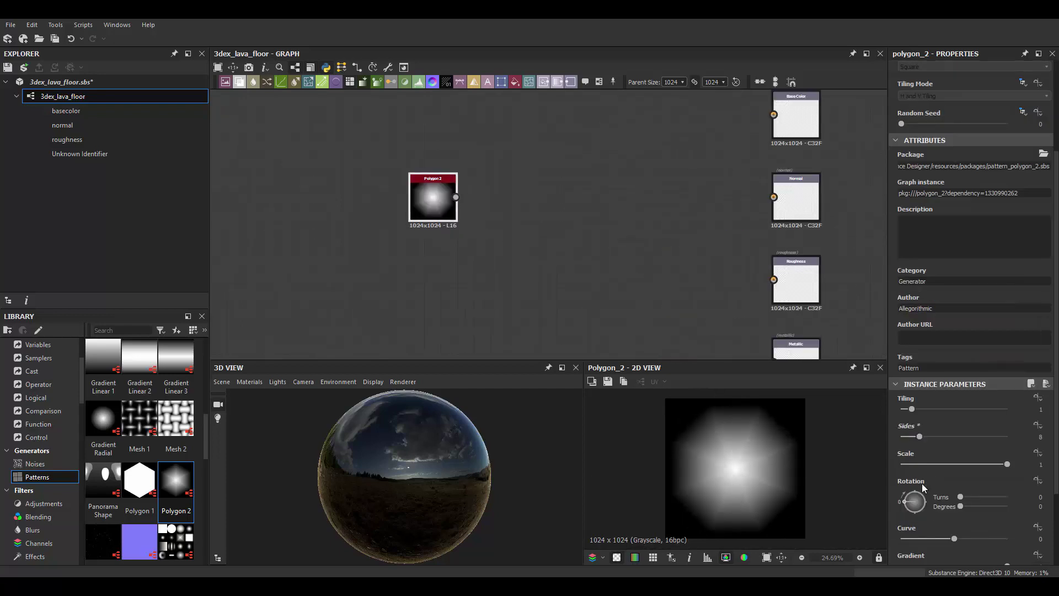
scroll(992, 502, "down", 2)
left_click_drag(991, 500, 978, 500)
scroll(433, 216, "up", 1)
Add a Slope Blur Grayscale after Polygon 2, using a Clouds 2 noise as its slope input
key("space")
type("slope")
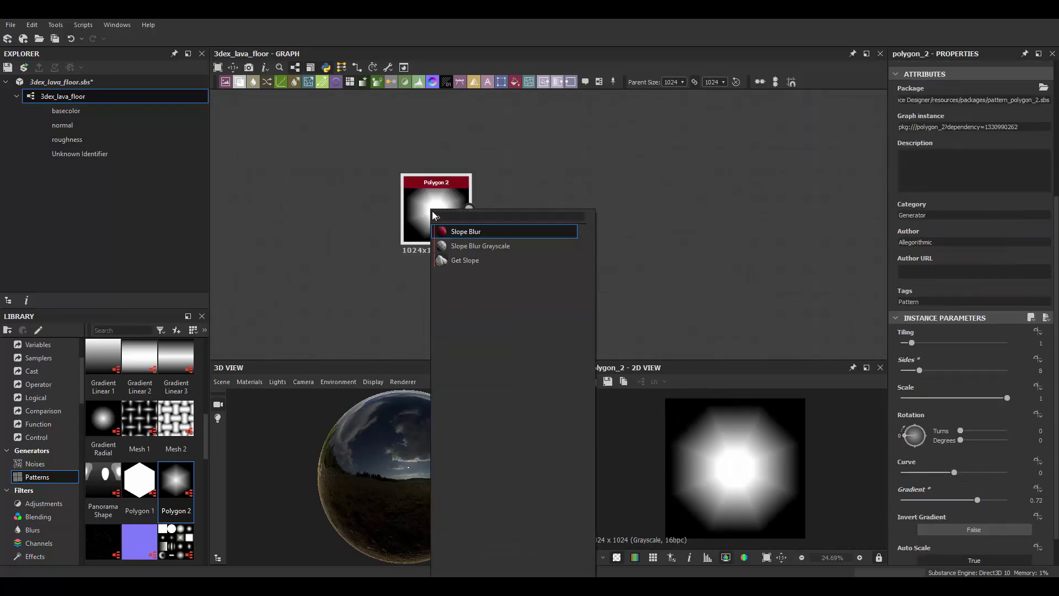
left_click(474, 246)
key("space")
type("cl")
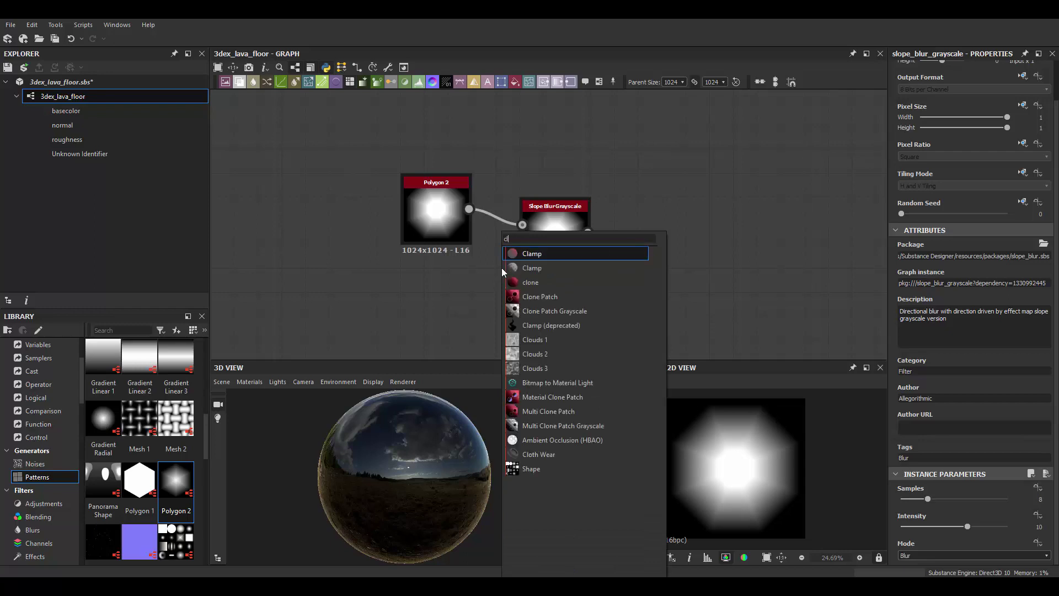
type("ouds")
left_click(509, 269)
left_click_drag(508, 272, 470, 304)
left_click_drag(502, 304, 522, 241)
double_click(555, 242)
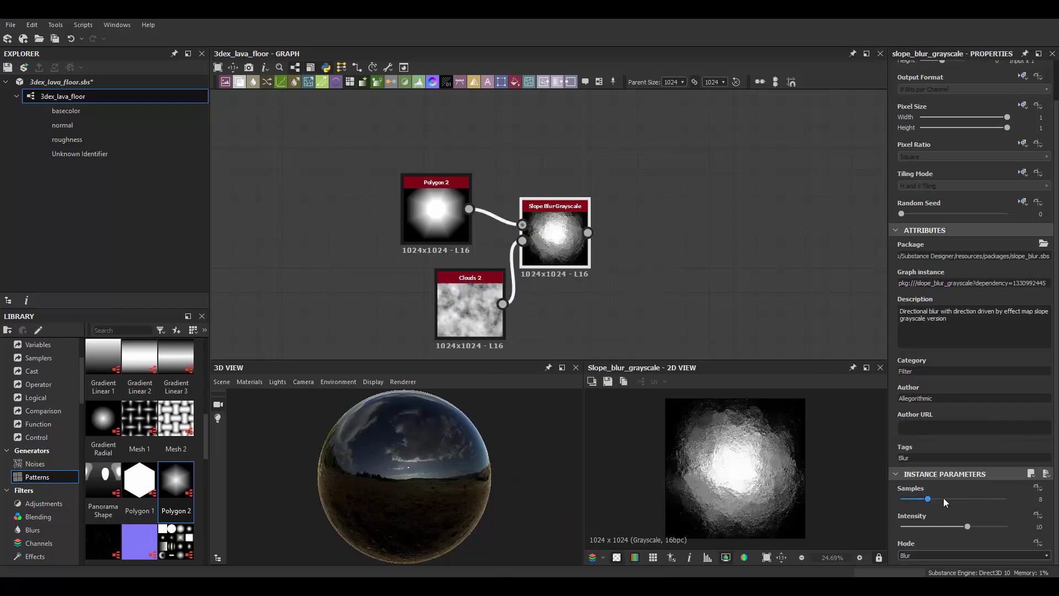
Add a Tile Sampler after the Slope Blur, using the incoming shape as its pattern
scroll(625, 246, "down", 2)
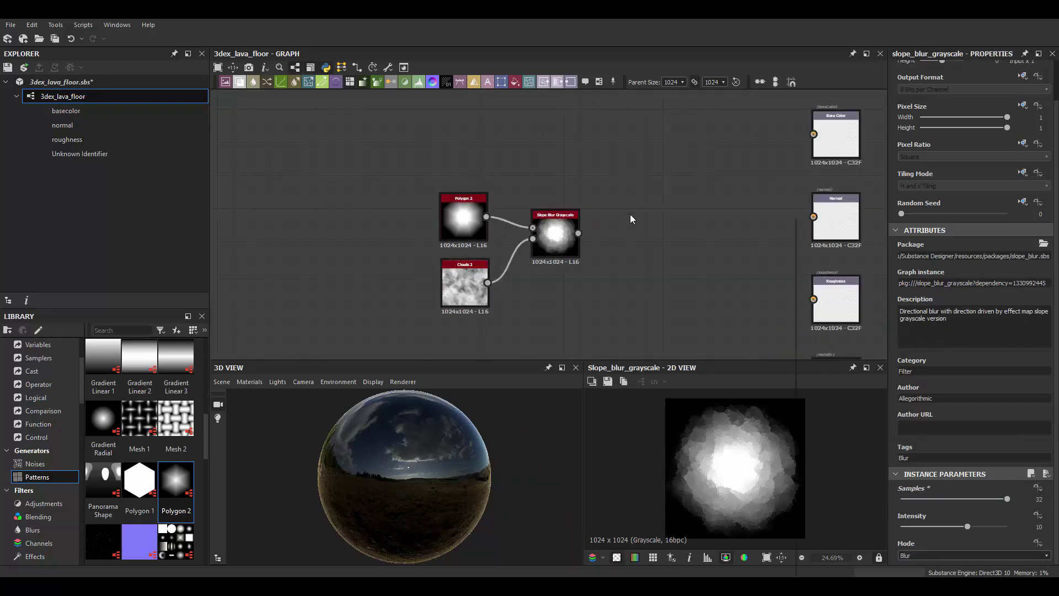
key("space")
type("tile sam")
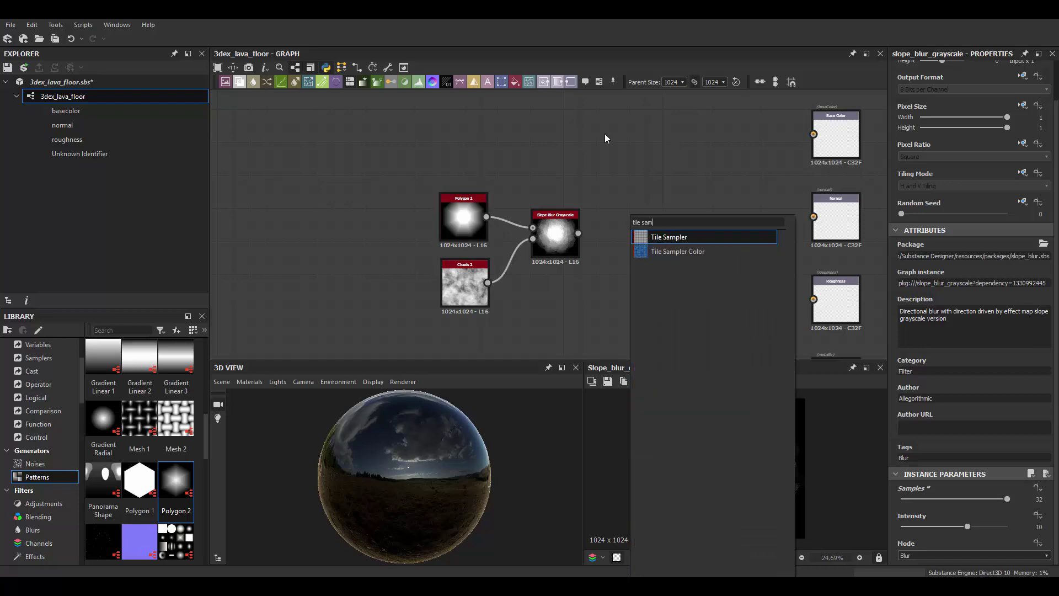
key("Return")
scroll(628, 202, "up", 3)
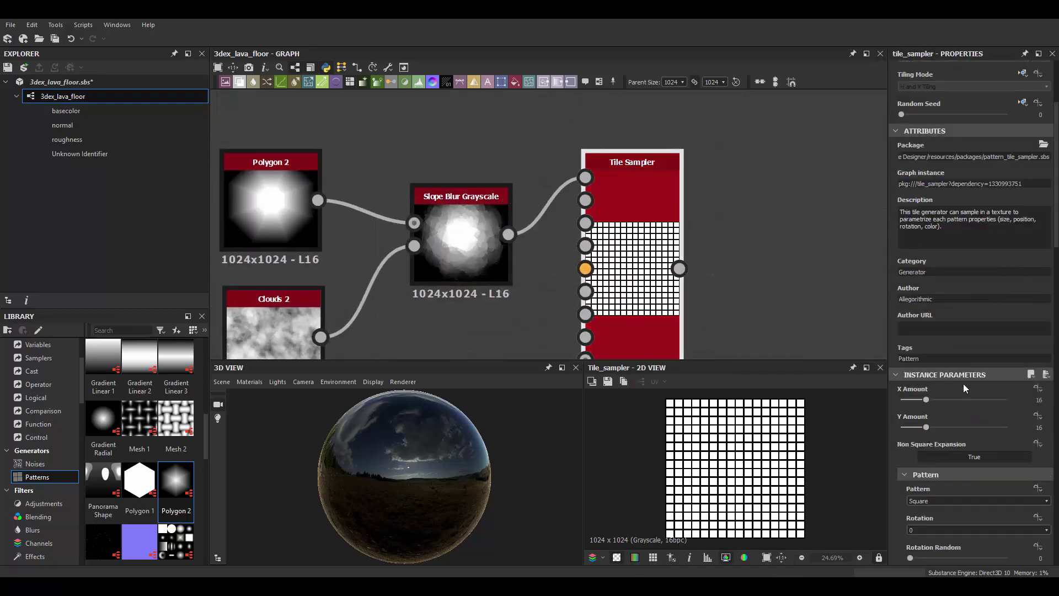
scroll(964, 388, "down", 2)
left_click(938, 435)
left_click(938, 454)
mouse_move(926, 333)
left_mouse_down()
mouse_move(913, 333)
mouse_move(911, 362)
left_mouse_up()
Adjust the Tile Sampler's scale and randomness values
scroll(908, 445, "down", 5)
scroll(956, 403, "down", 5)
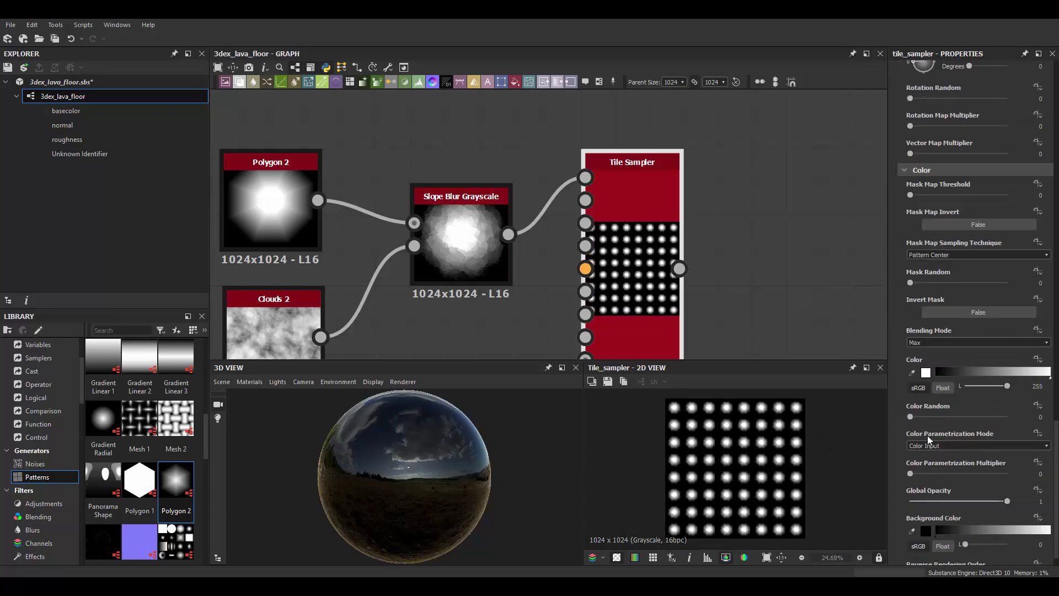
scroll(966, 342, "up", 5)
scroll(967, 286, "up", 3)
left_click_drag(920, 288, 929, 289)
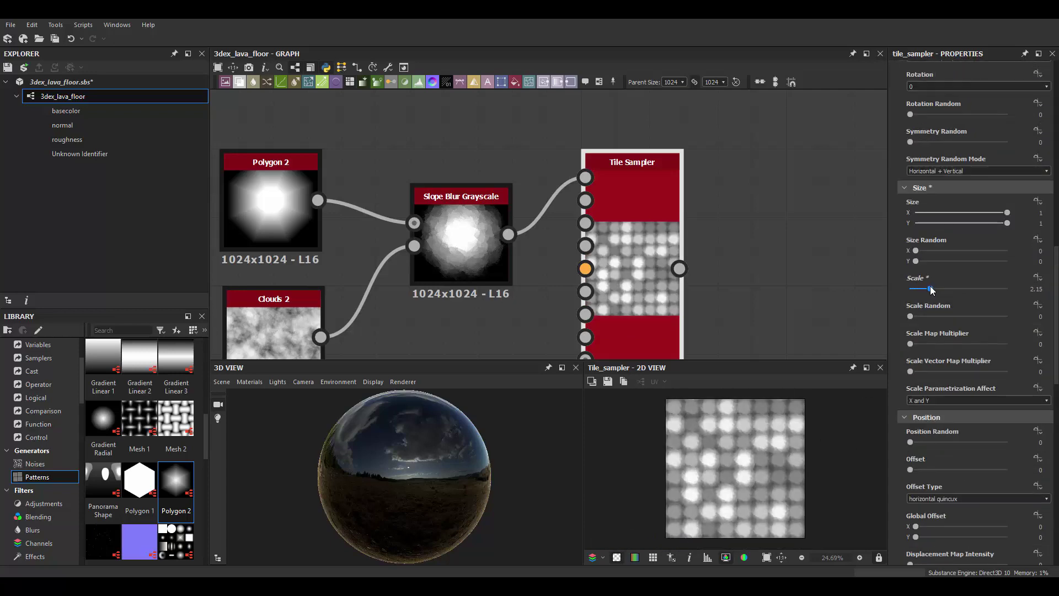
scroll(947, 286, "up", 5)
scroll(975, 380, "down", 4)
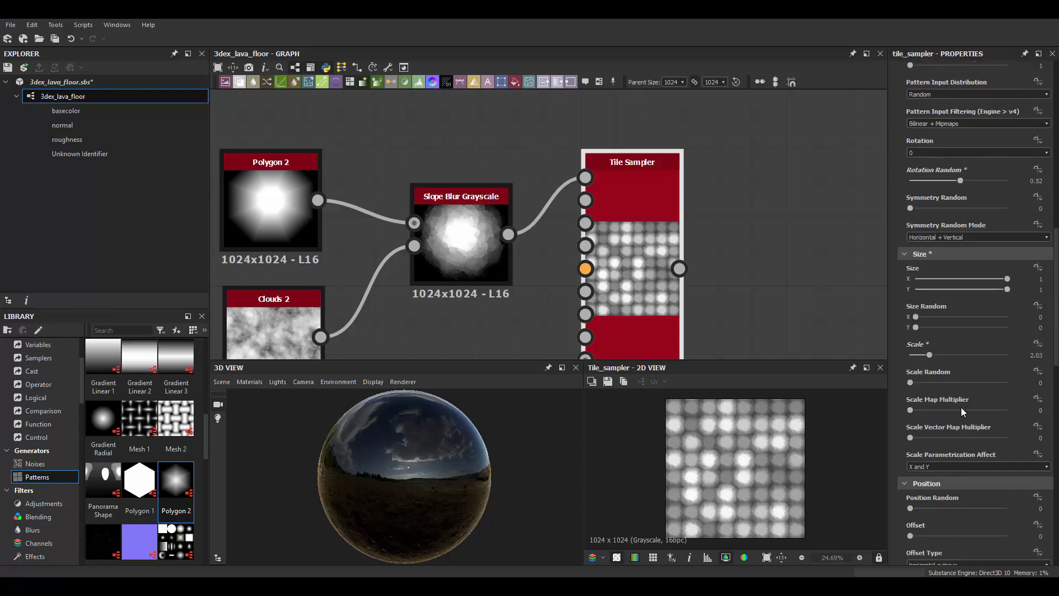
scroll(961, 407, "down", 3)
scroll(965, 458, "down", 3)
left_click_drag(966, 463, 975, 463)
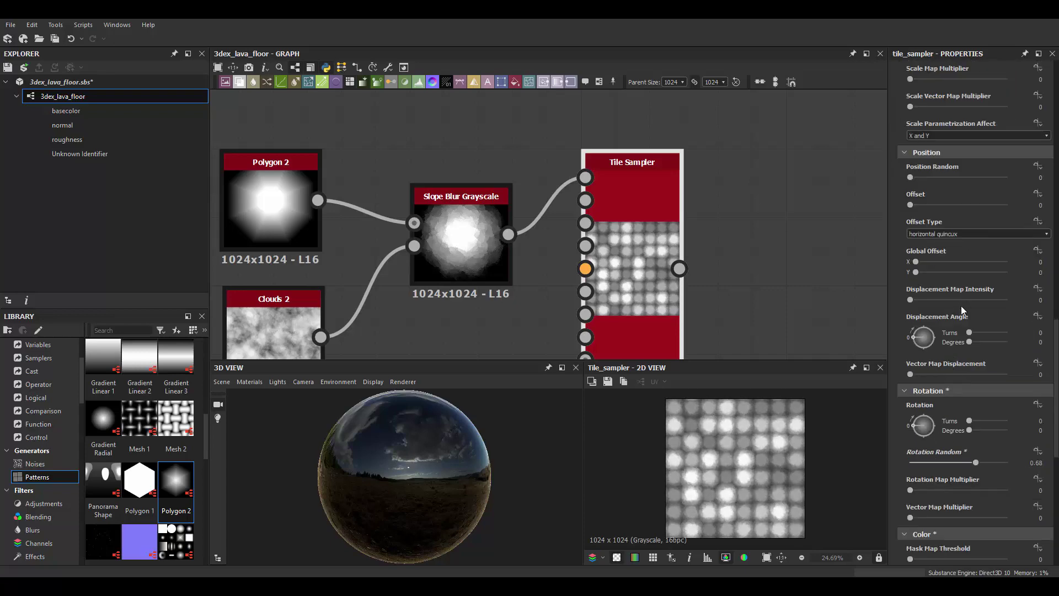
scroll(961, 305, "up", 2)
left_click_drag(911, 277, 966, 303)
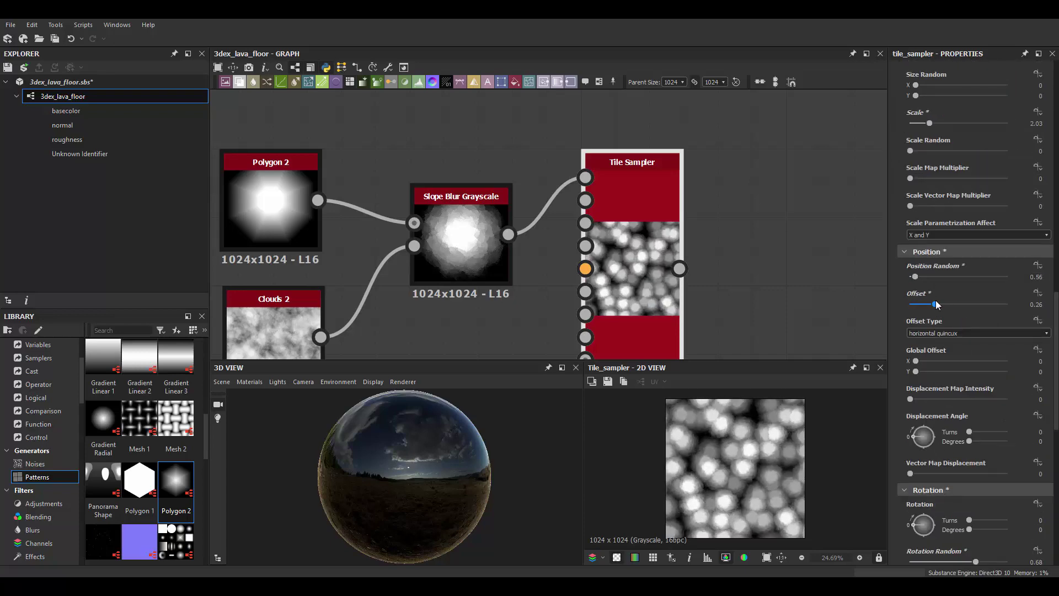
Add a Normal node with intensity 10 and connect it to the normal output
key("f")
key("ctrl+v")
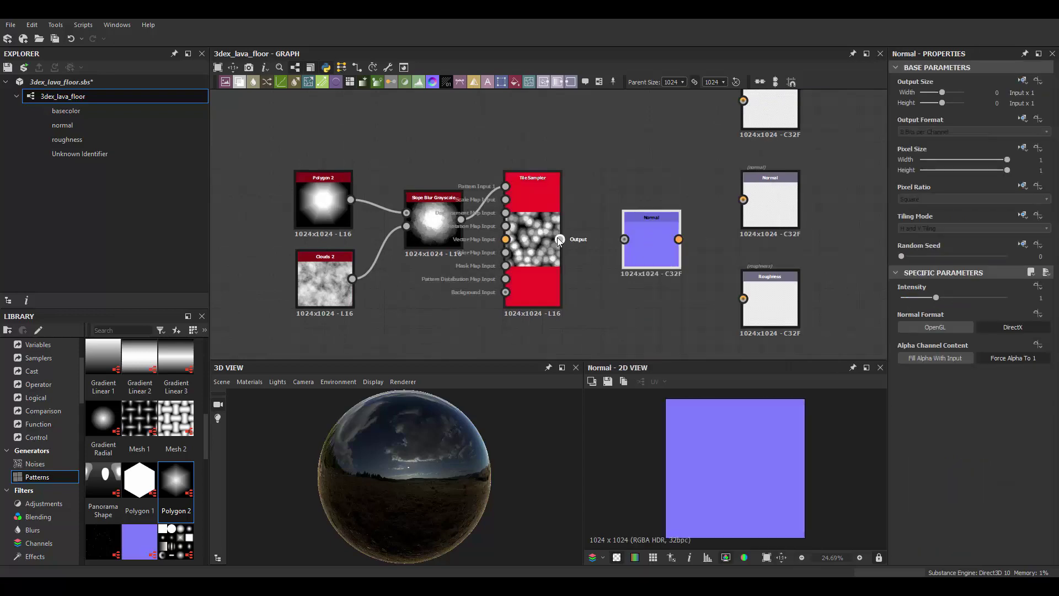
type("10")
key("Return")
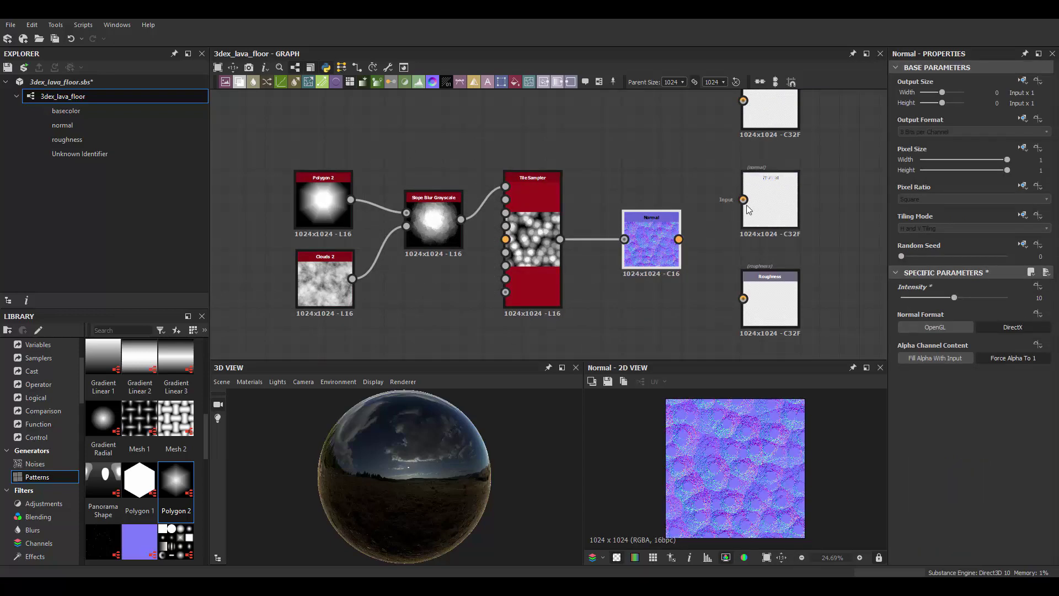
left_click_drag(745, 202, 679, 240)
Feed Uniform Color nodes into Metallic (black), Roughness and a darkened Base Color
scroll(614, 217, "down", 2)
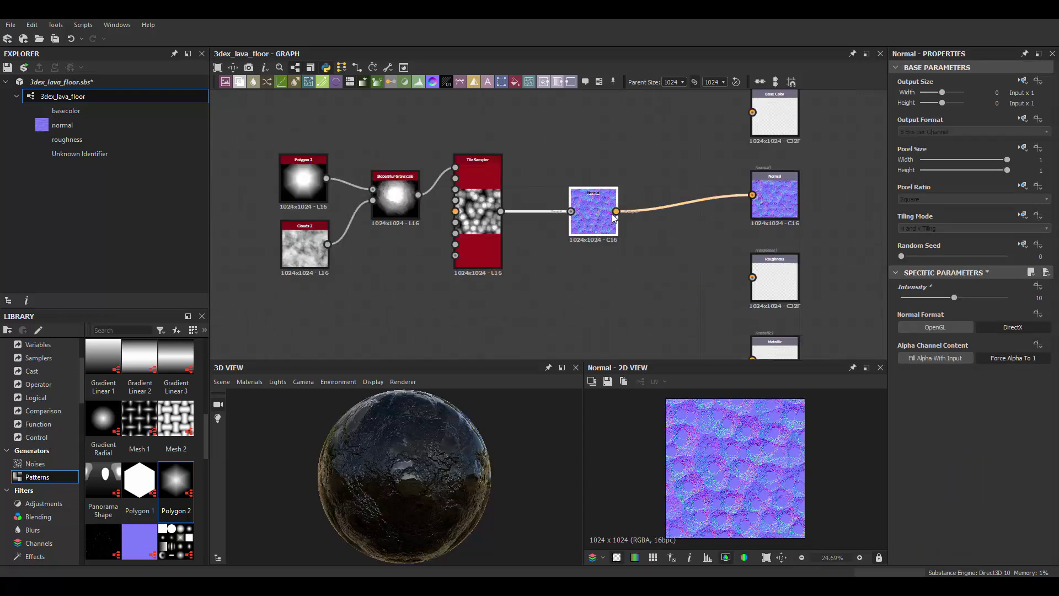
left_click_drag(753, 357, 619, 193)
left_click(643, 214)
left_click_drag(647, 236, 654, 285)
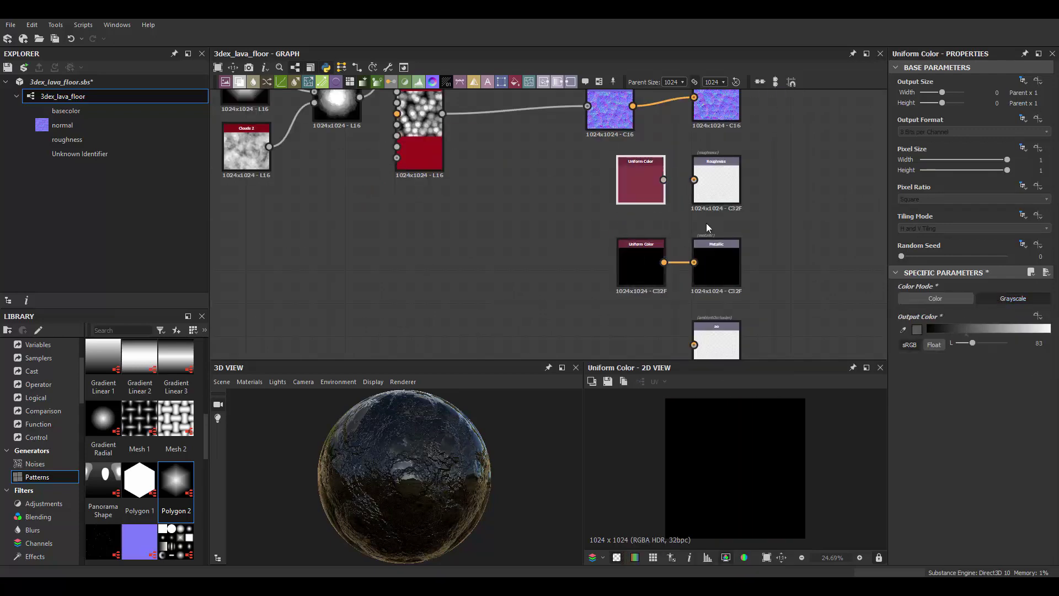
left_click_drag(663, 179, 694, 179)
middle_click_drag(605, 106, 594, 230)
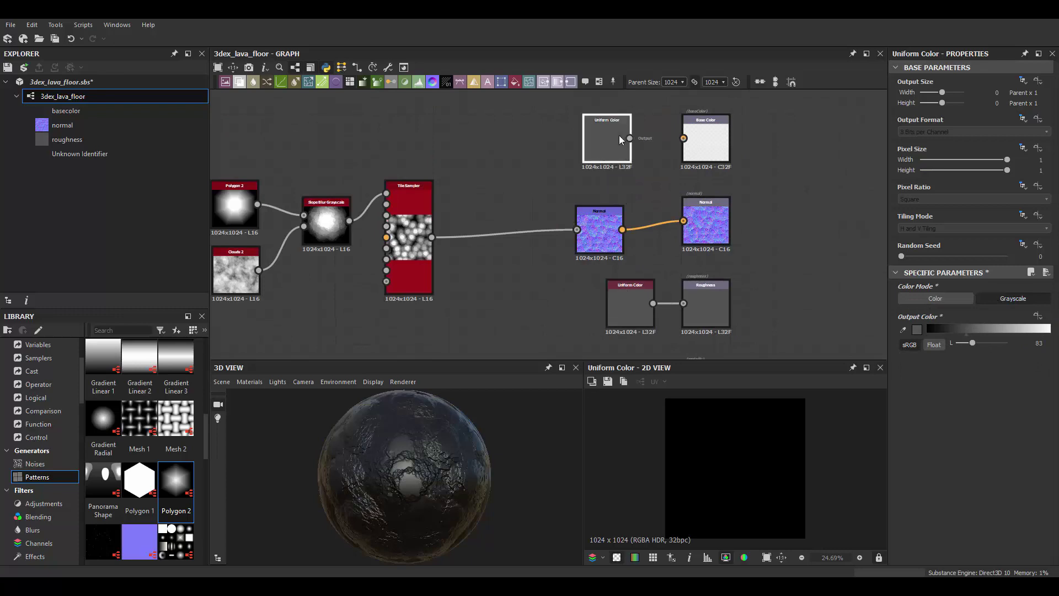
left_click_drag(629, 138, 683, 138)
left_click_drag(966, 330, 944, 328)
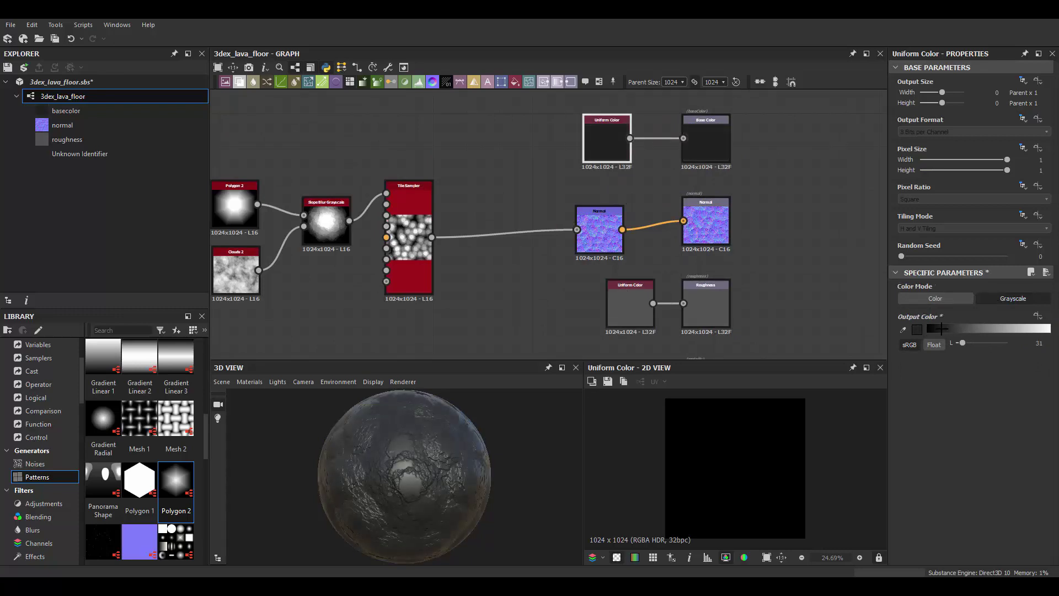
middle_click_drag(690, 248, 855, 216)
scroll(445, 449, "up", 2)
scroll(474, 204, "up", 1)
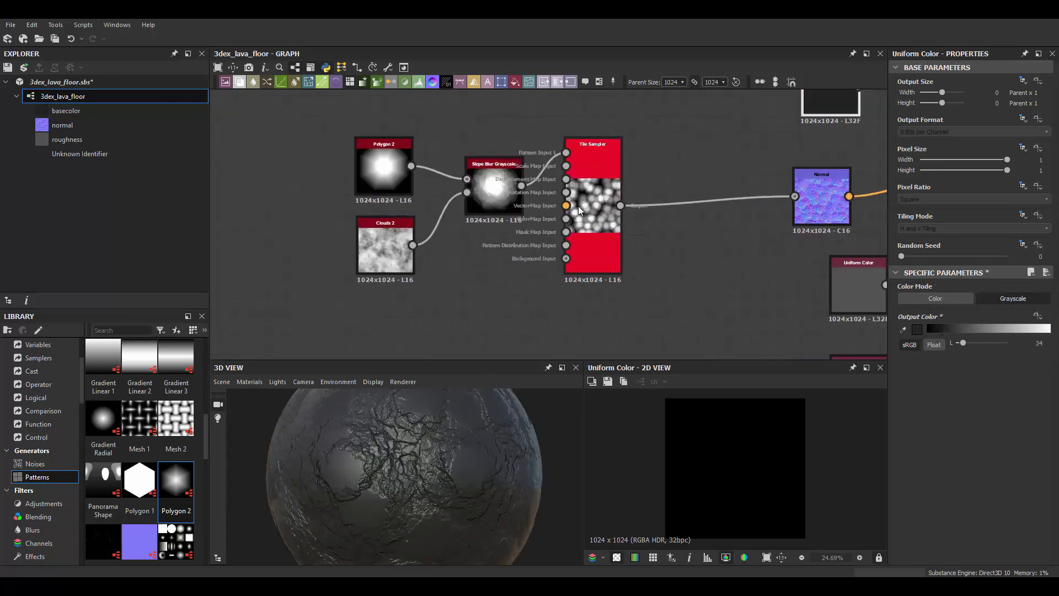
scroll(470, 207, "up", 1)
Insert a Blur HQ Grayscale before the Tile Sampler and preview on a cylinder
key("space")
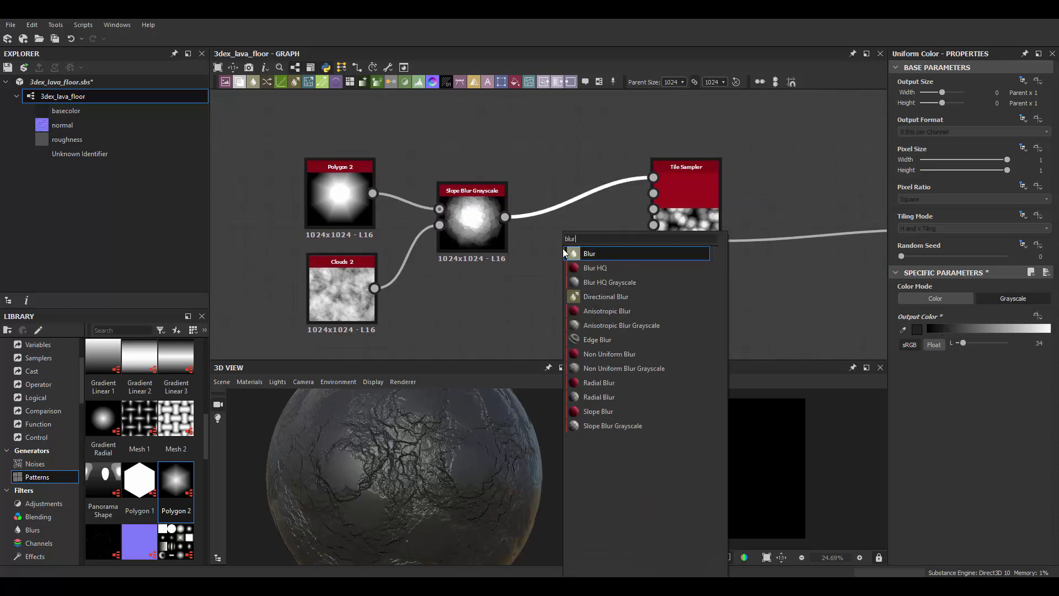
left_click(610, 282)
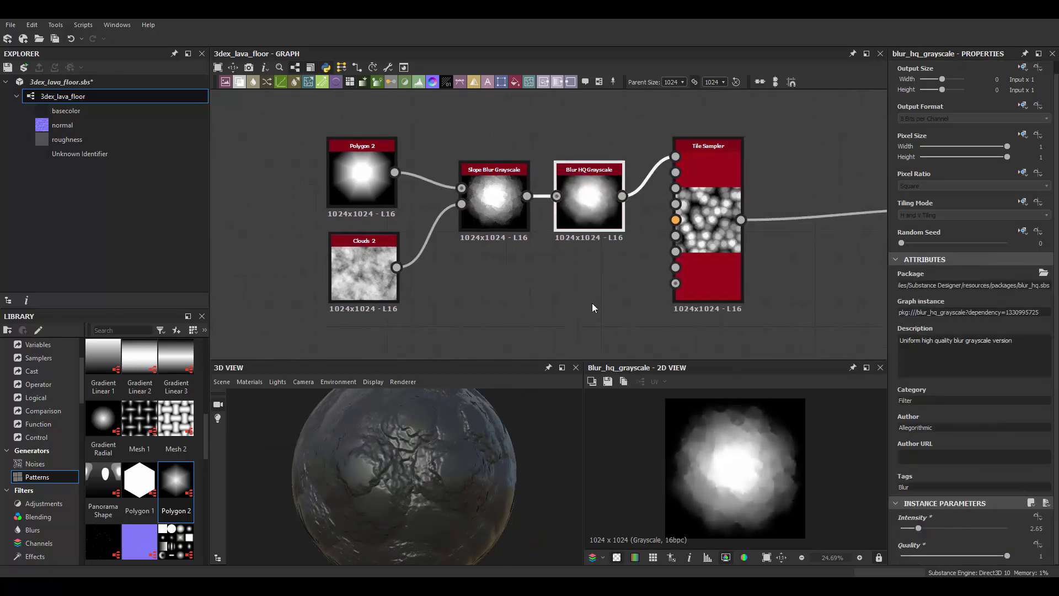
left_click(222, 381)
left_click(238, 153)
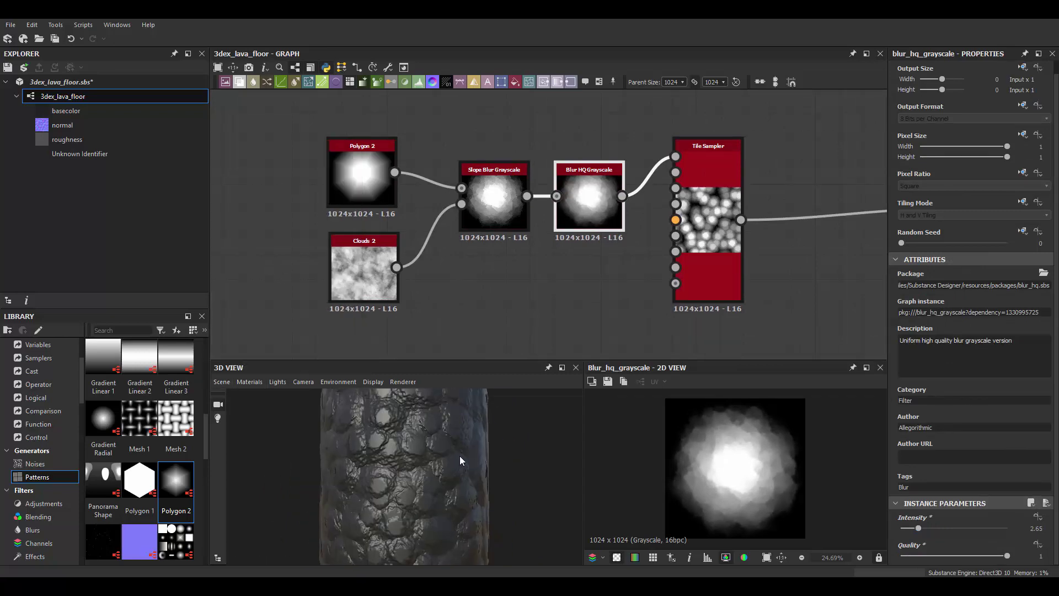
Soften the Polygon 2 gradient falloff
left_click(362, 177)
scroll(935, 450, "down", 2)
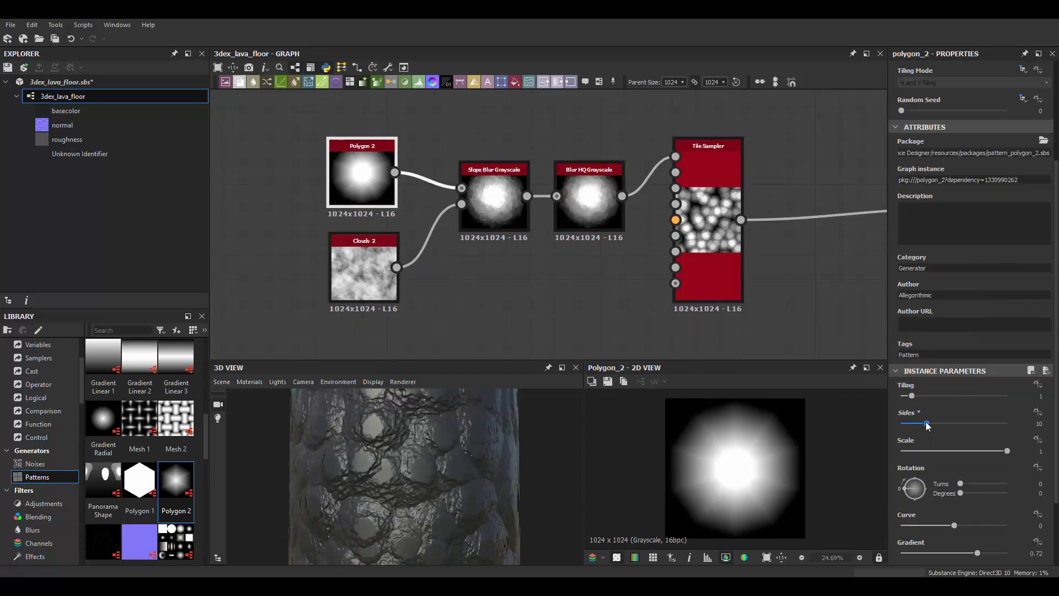
scroll(916, 396, "down", 2)
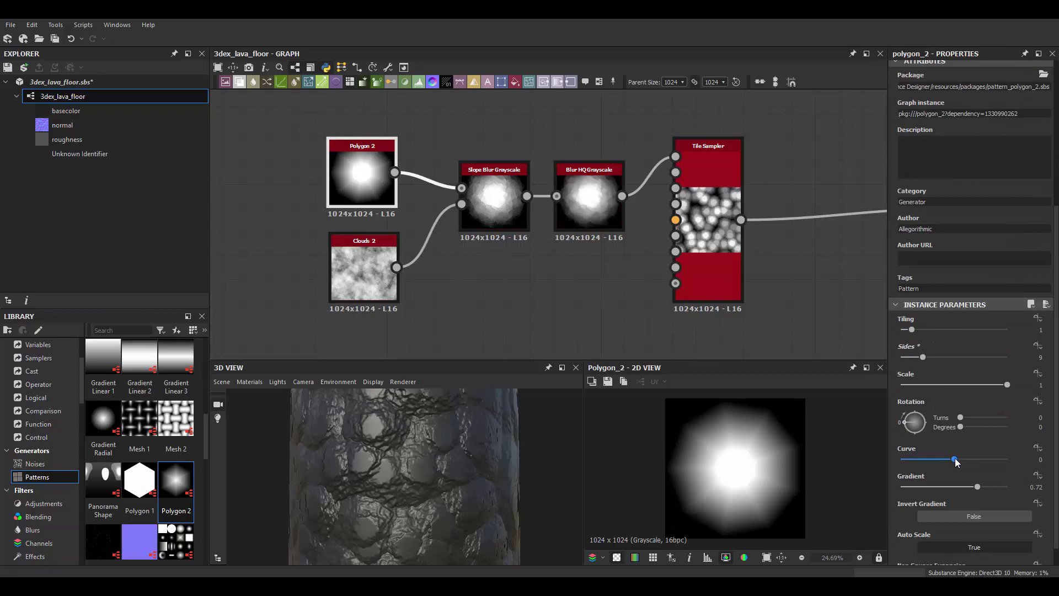
mouse_move(975, 487)
left_mouse_down()
mouse_move(1000, 487)
mouse_move(981, 487)
left_mouse_up()
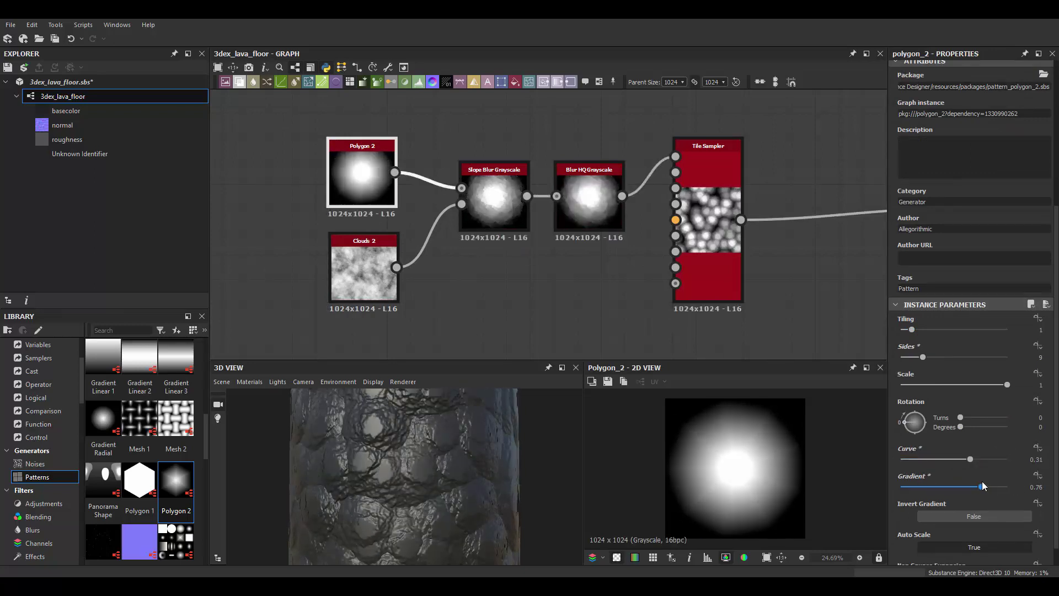
middle_click_drag(389, 470, 395, 435)
Set the Tile Sampler scale to 2.6 and scale random to 0.24
left_click(712, 221)
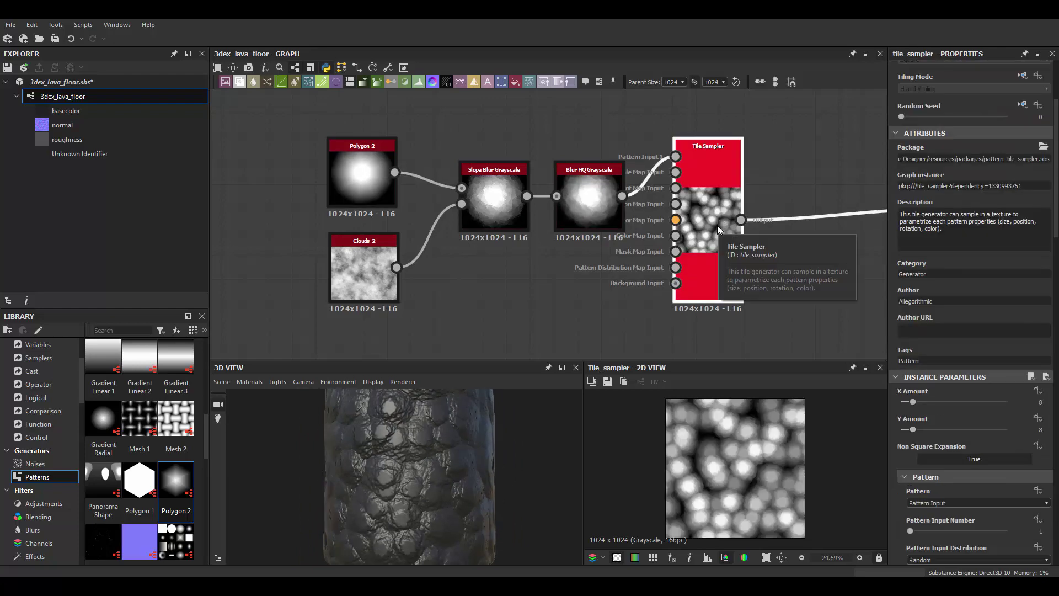
scroll(995, 419, "down", 3)
scroll(961, 413, "down", 3)
mouse_move(910, 451)
left_mouse_down()
mouse_move(933, 451)
mouse_move(945, 423)
mouse_move(935, 423)
left_mouse_up()
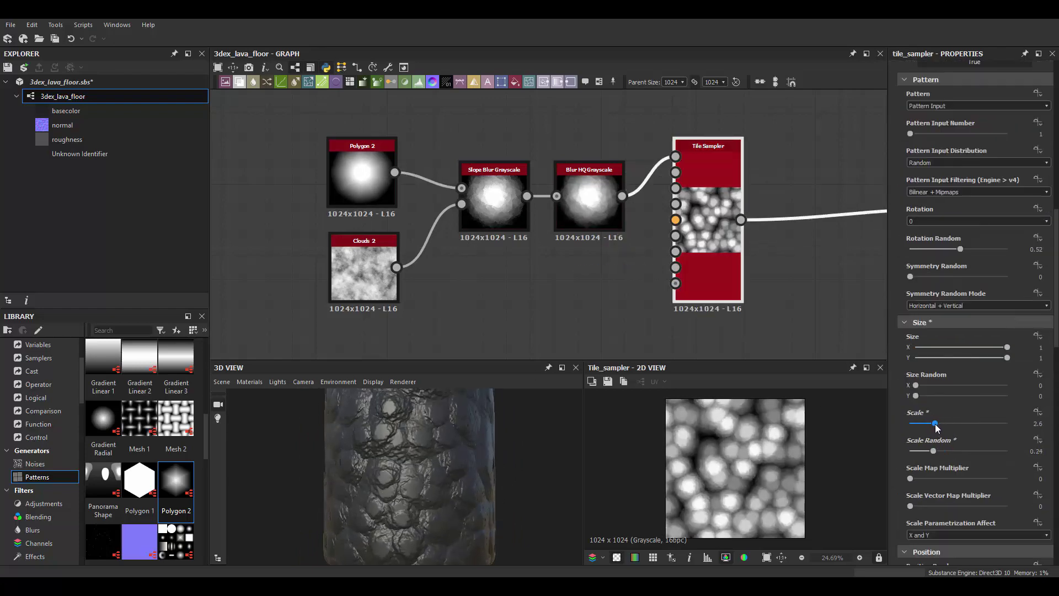
middle_click_drag(428, 459, 428, 431)
left_click_drag(429, 434, 428, 447)
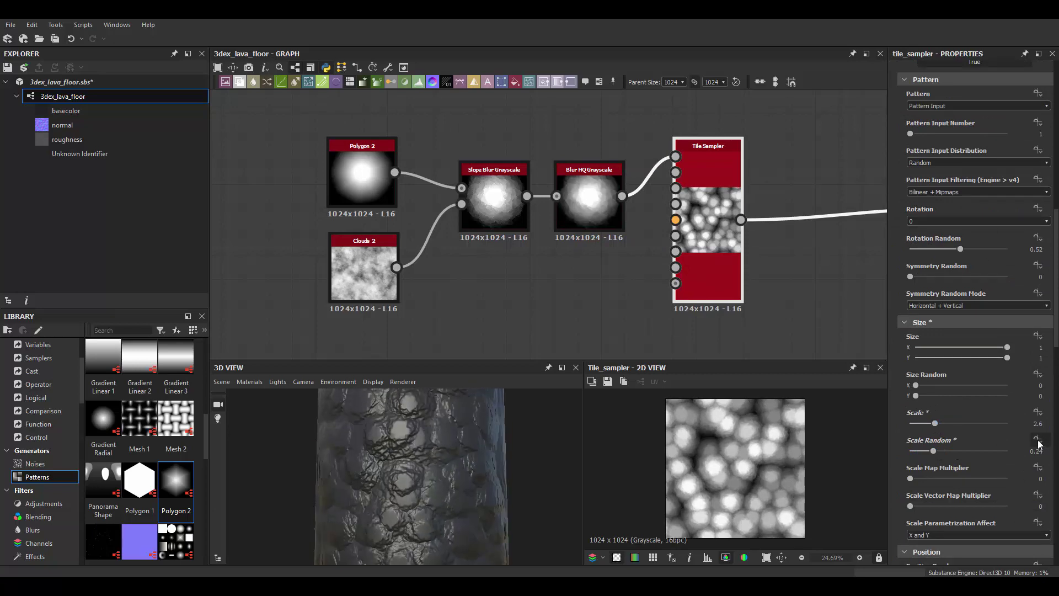
scroll(1011, 448, "up", 1)
scroll(538, 232, "down", 3)
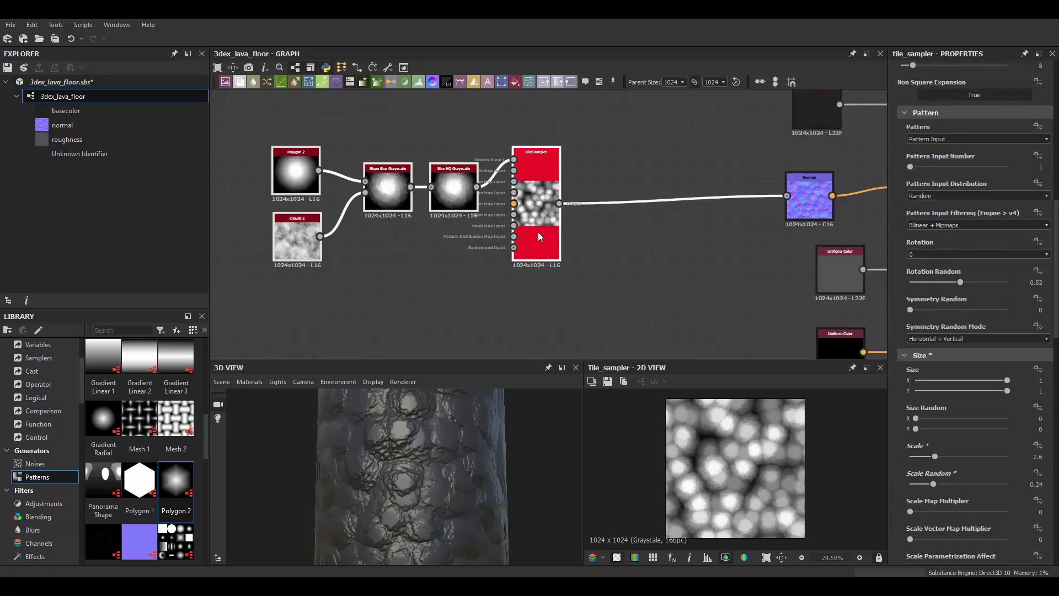
Select the Polygon, Clouds, Slope Blur and Blur HQ nodes
middle_click_drag(538, 232, 624, 243)
scroll(624, 243, "up", 2)
left_click_drag(323, 128, 647, 253)
Add a Perlin Noise node, undoing its link to the first Slope Blur
key("space")
type("perlin")
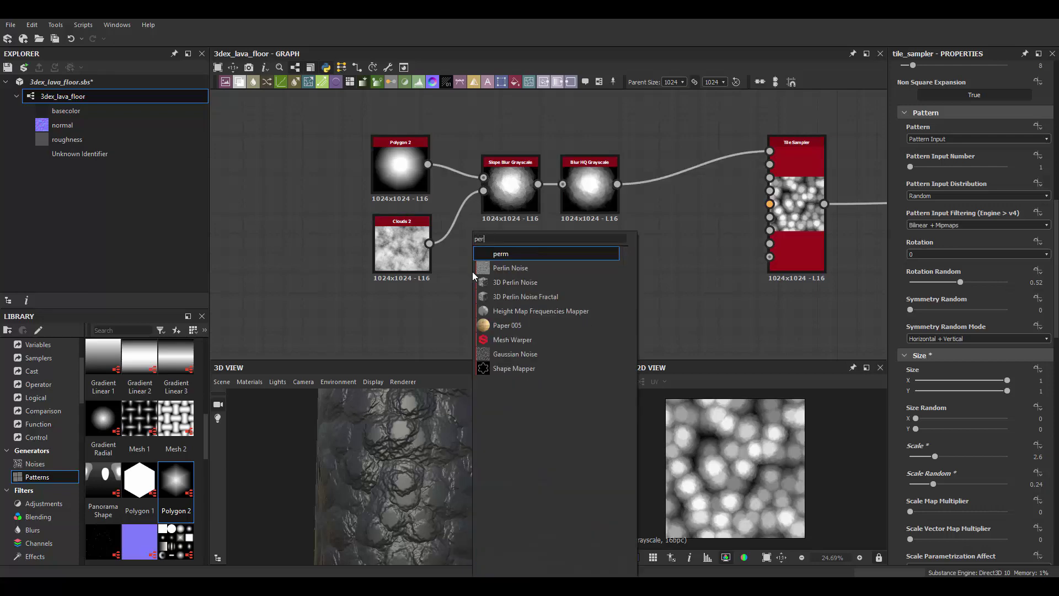
key("Return")
left_click_drag(499, 263, 483, 191)
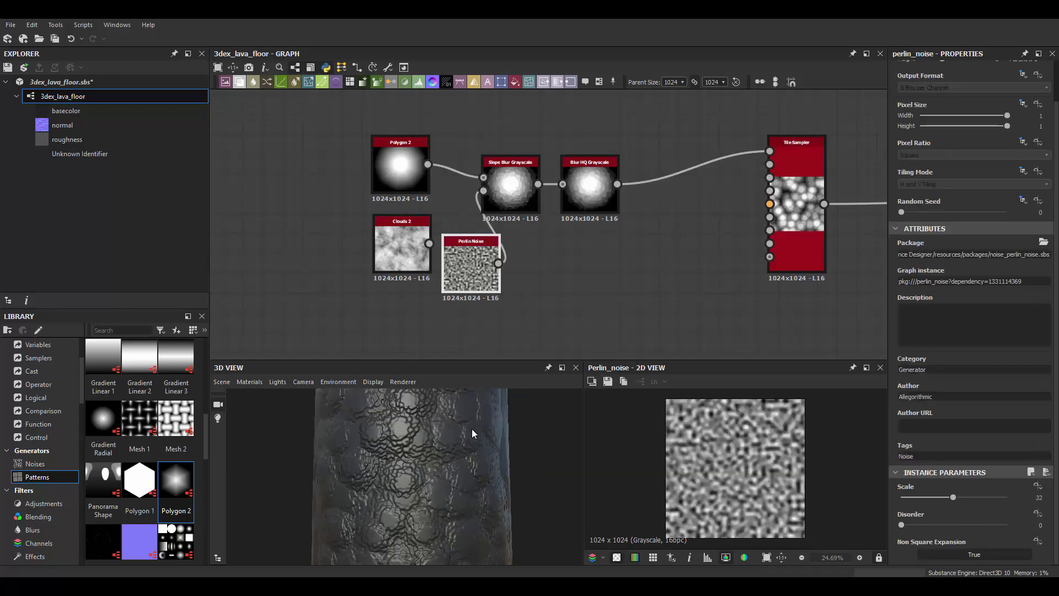
key("ctrl+z")
key("ctrl+z")
key("ctrl+z")
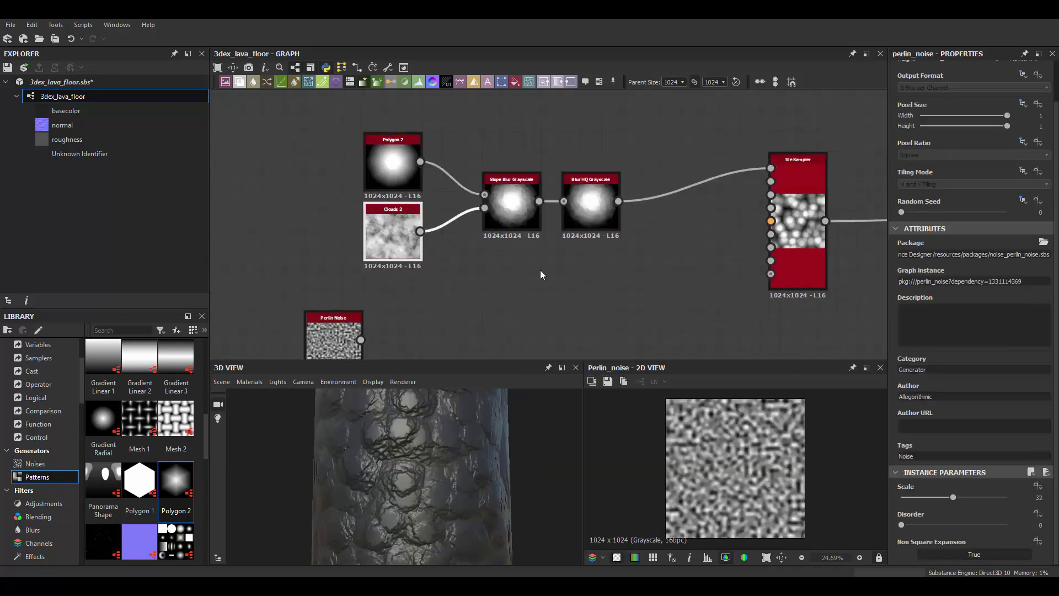
key("ctrl+z")
key("ctrl+z")
key("ctrl+z")
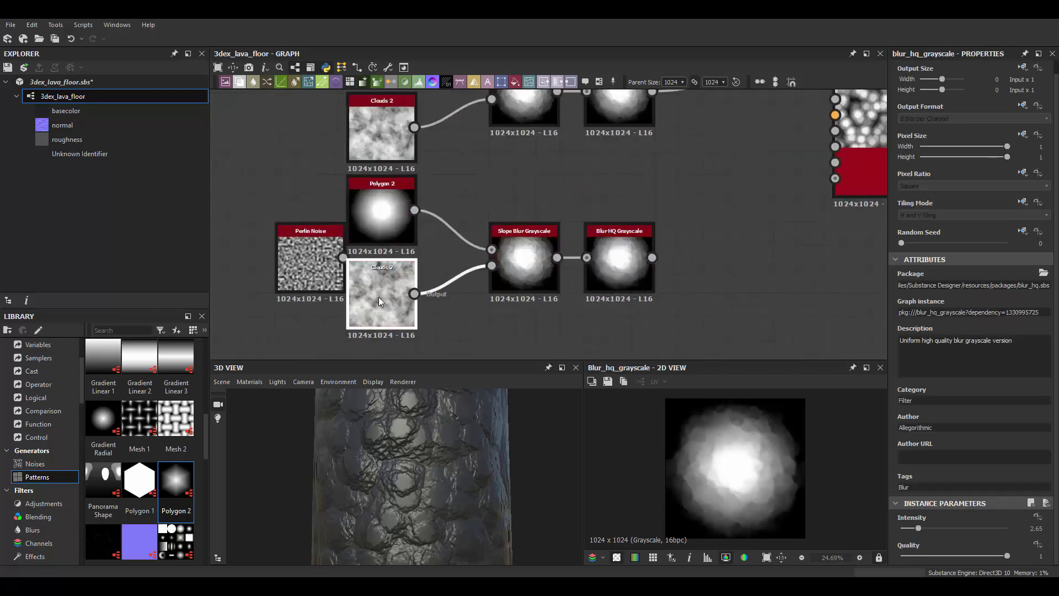
Wire the second Blur HQ into the Tile Sampler scale map and Perlin Noise into the second Slope Blur
left_click(912, 527)
scroll(568, 286, "down", 2)
left_click(755, 178)
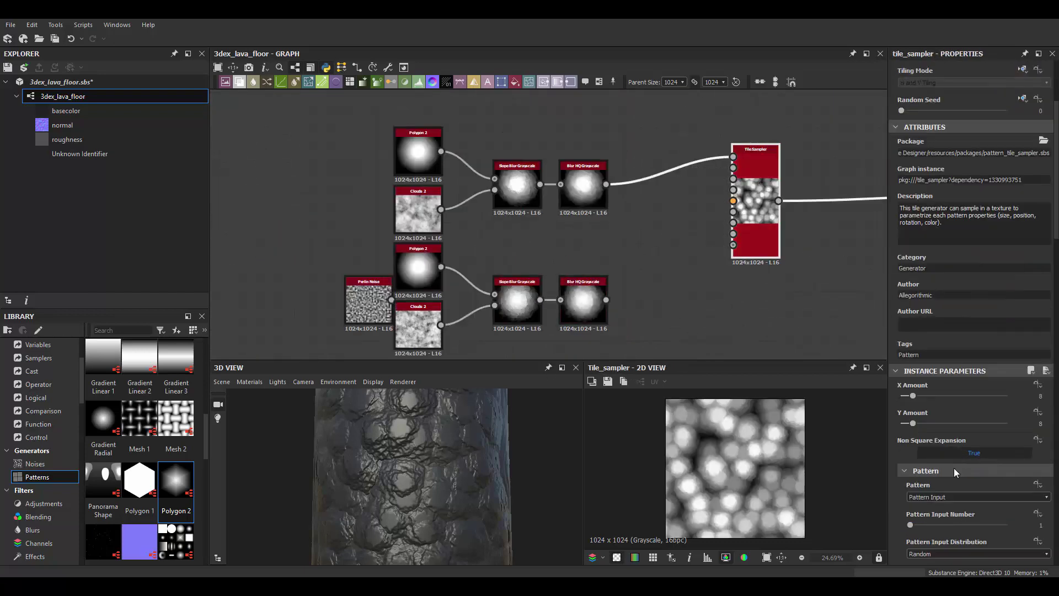
scroll(955, 468, "down", 5)
left_click(929, 492)
left_click_drag(606, 299, 733, 162)
middle_click_drag(617, 236, 642, 162)
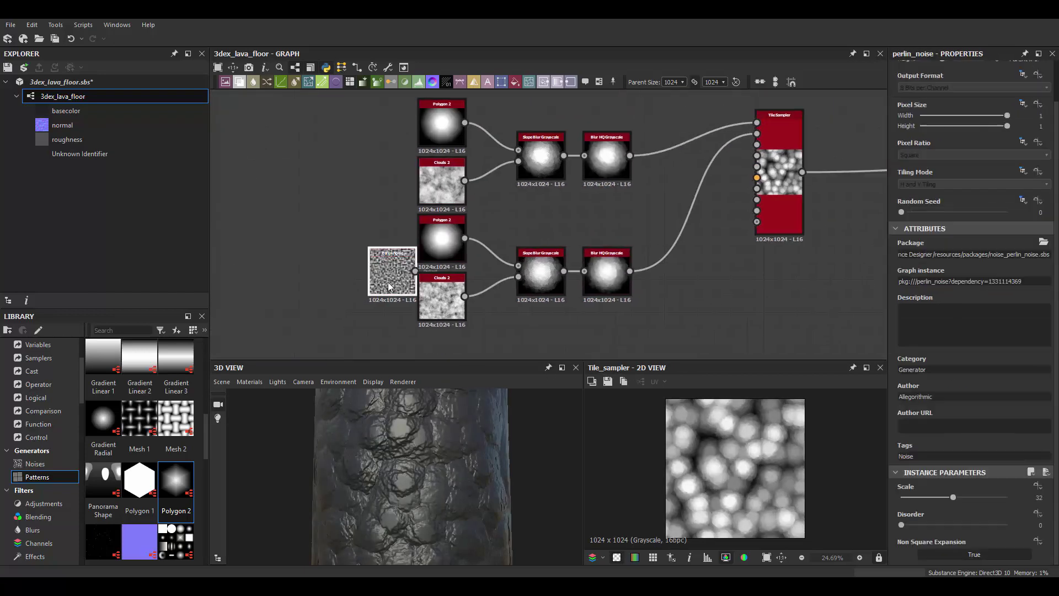
left_click_drag(393, 226, 377, 276)
Raise the Perlin Noise scale to 15 and inspect the cylinder preview
scroll(436, 453, "up", 2)
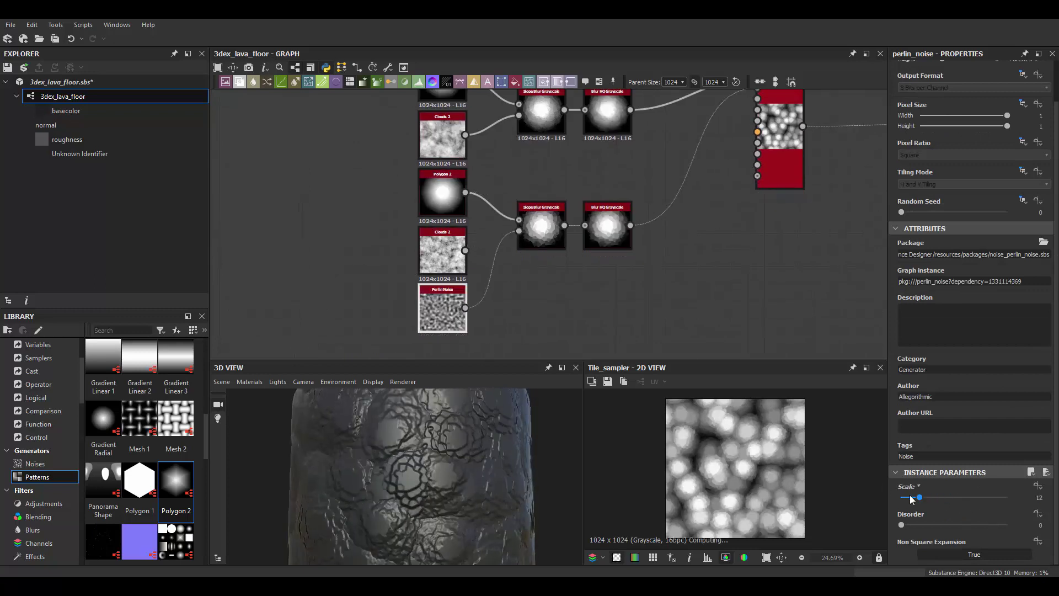
scroll(478, 471, "down", 2)
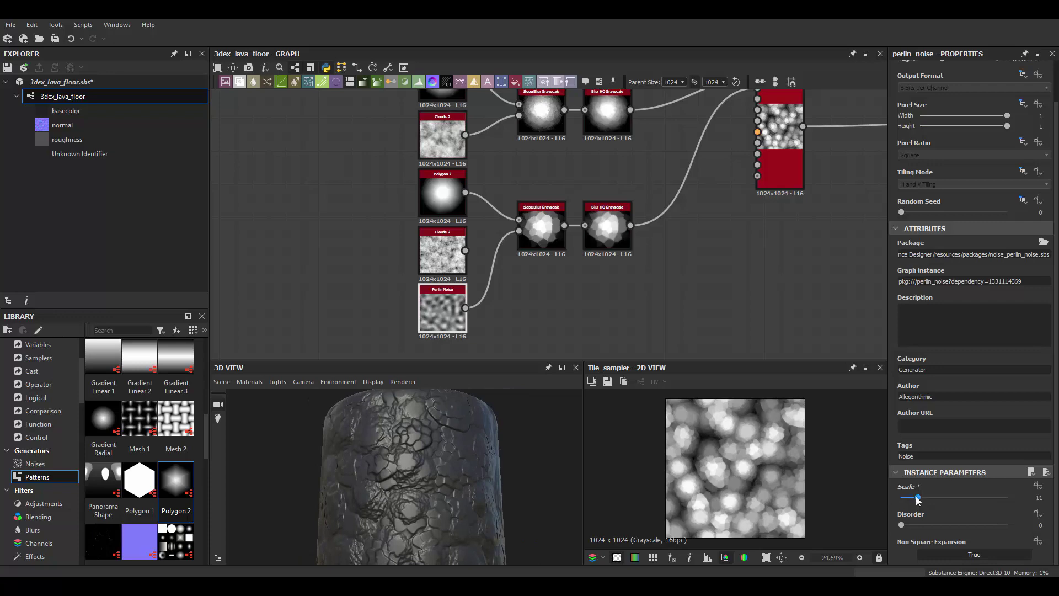
left_click_drag(918, 499, 925, 497)
scroll(412, 442, "up", 2)
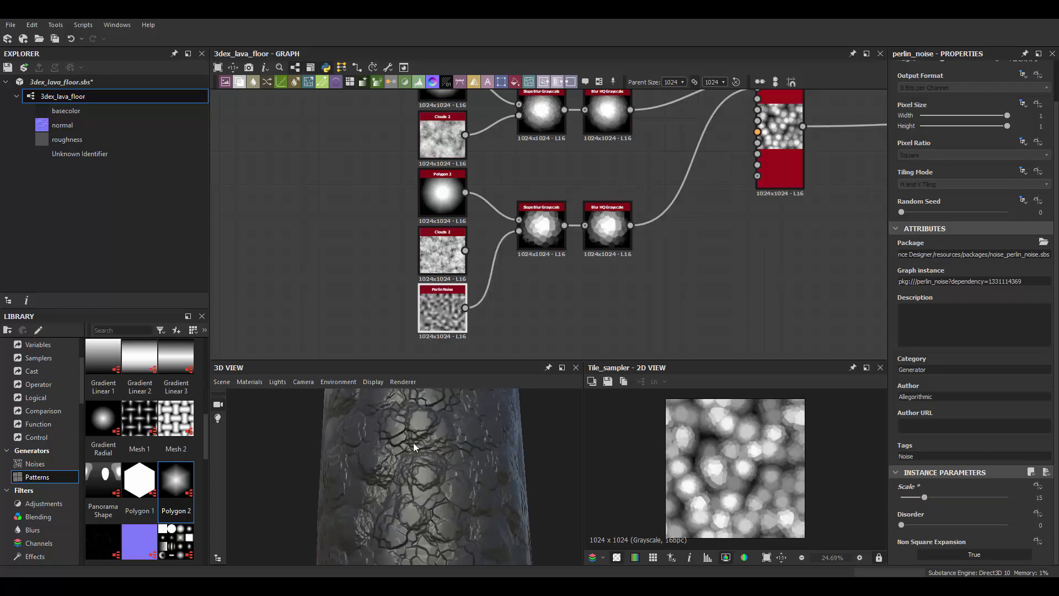
left_click_drag(415, 447, 424, 462)
left_click(35, 463)
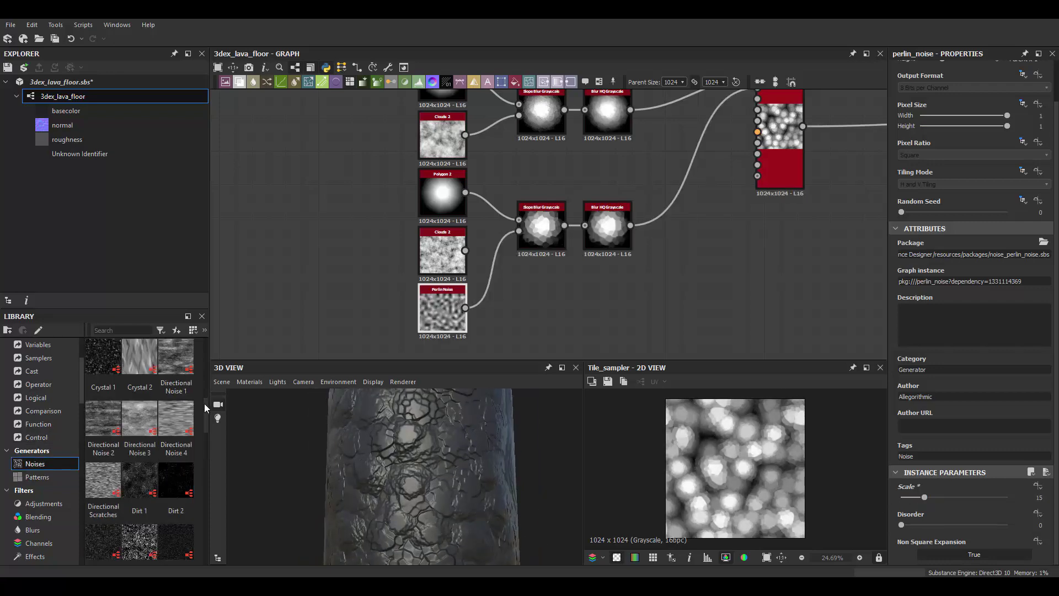
mouse_move(205, 407)
left_mouse_down()
mouse_move(213, 345)
mouse_move(213, 438)
left_mouse_up()
Add a Fluid noise and raise its warp intensity and pattern size X
left_click_drag(140, 420, 525, 326)
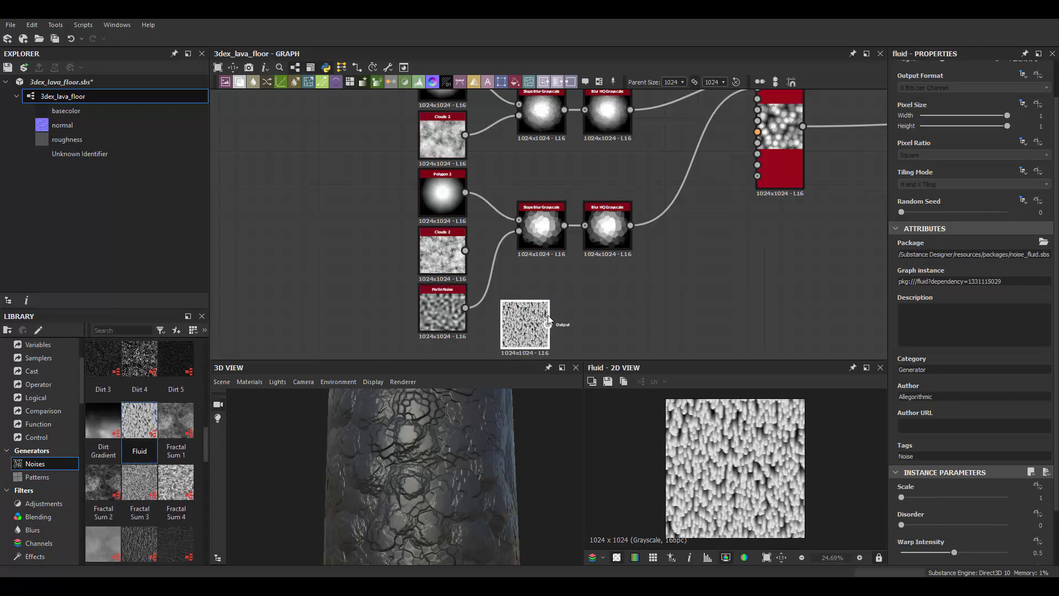
scroll(938, 430, "down", 2)
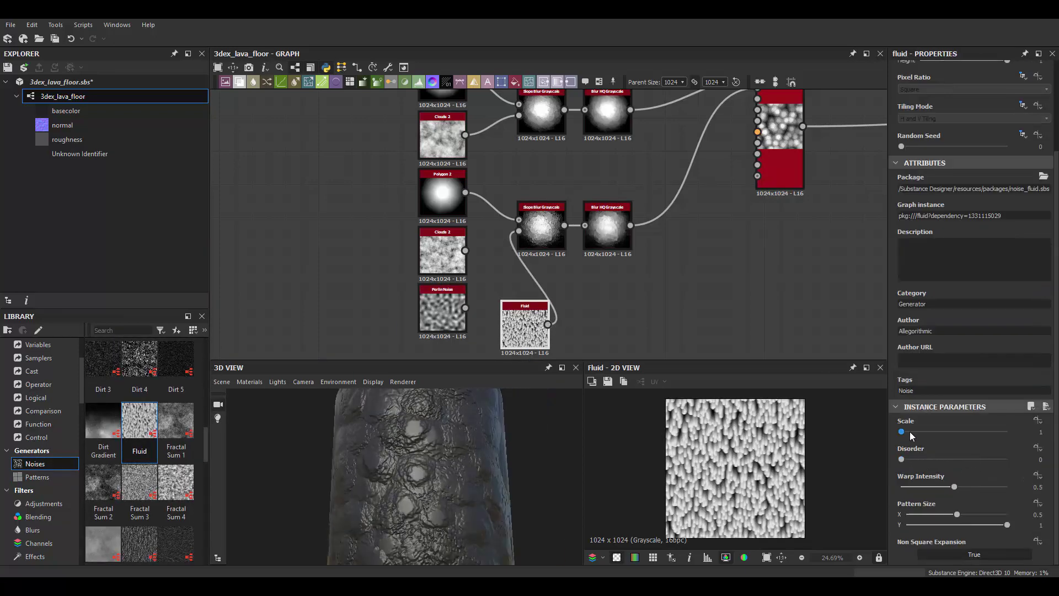
left_click_drag(940, 487, 950, 486)
mouse_move(957, 515)
left_mouse_down()
mouse_move(980, 524)
mouse_move(1007, 515)
left_mouse_up()
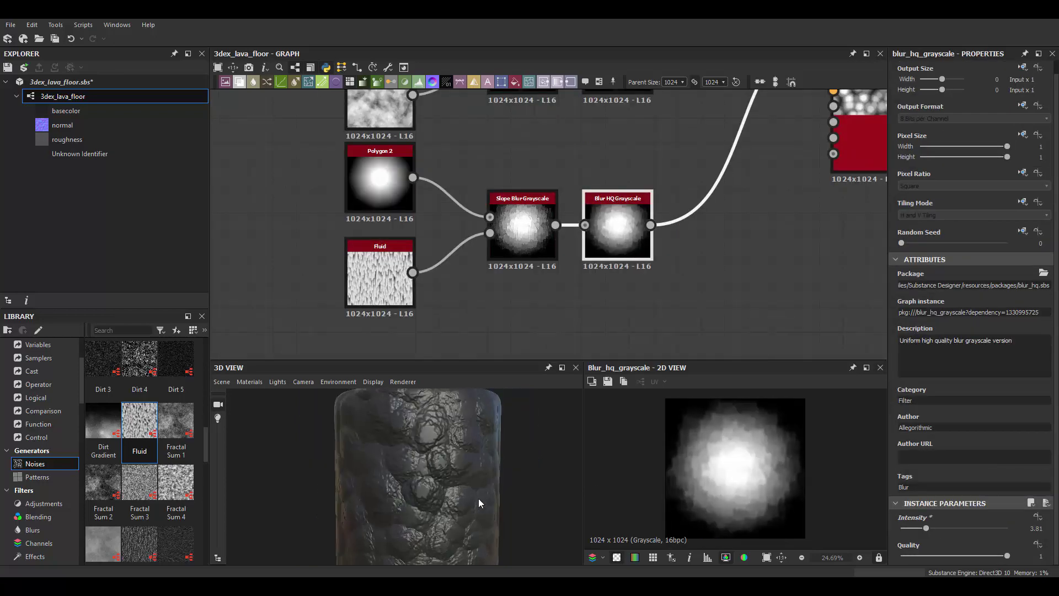
Duplicate the Fluid-warped blur chain and place the copy below the originals
middle_click_drag(829, 142, 690, 221)
double_click(700, 221)
scroll(738, 458, "down", 3)
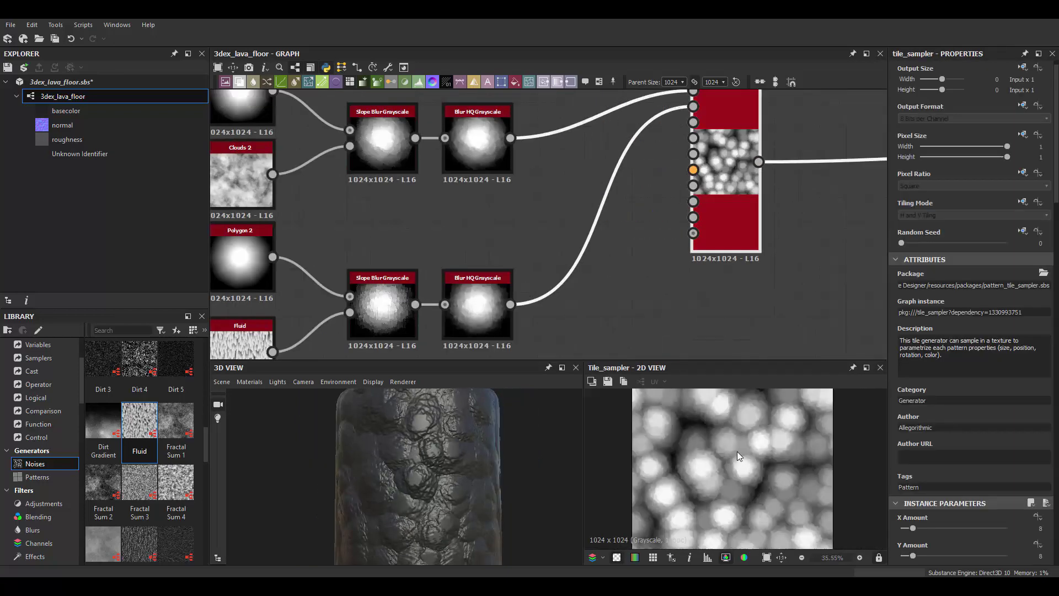
scroll(591, 265, "down", 2)
scroll(591, 265, "up", 1)
middle_click_drag(591, 265, 575, 287)
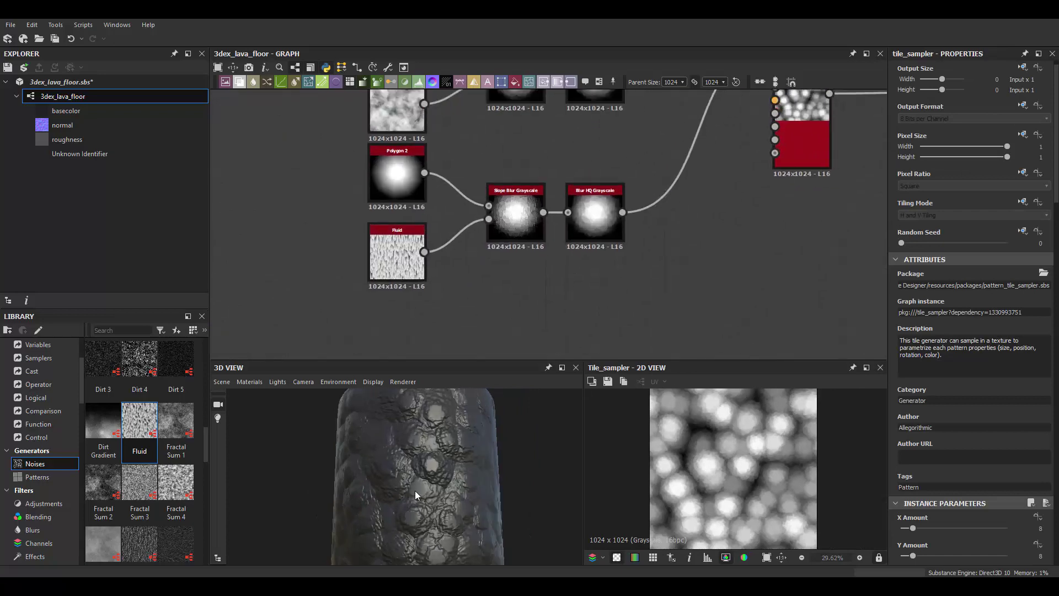
middle_click_drag(517, 253, 524, 236)
key("ctrl+d")
left_click_drag(633, 251, 586, 329)
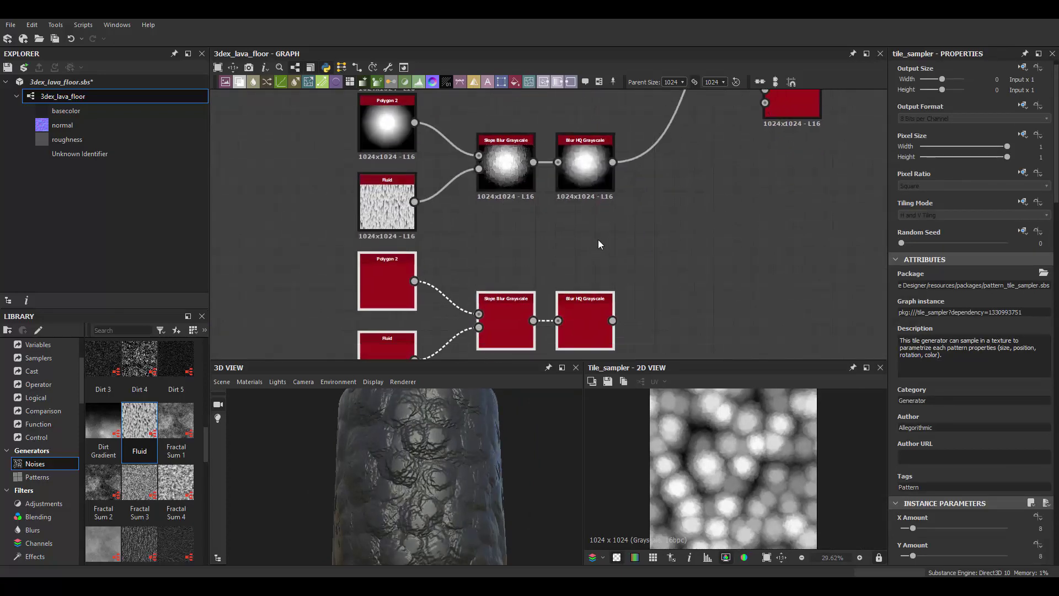
left_click(588, 312)
middle_click_drag(588, 312, 596, 225)
Add a Cells 1 node feeding a Bevel with a negative distance
key("space")
type("cell")
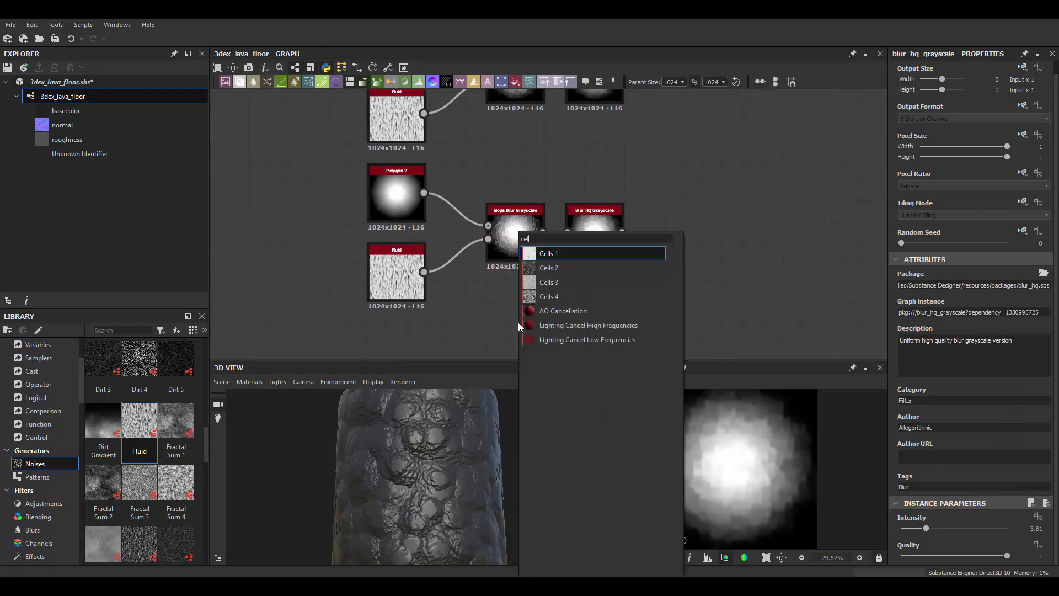
key("Return")
middle_click_drag(551, 279, 550, 233)
middle_click_drag(527, 294, 525, 285)
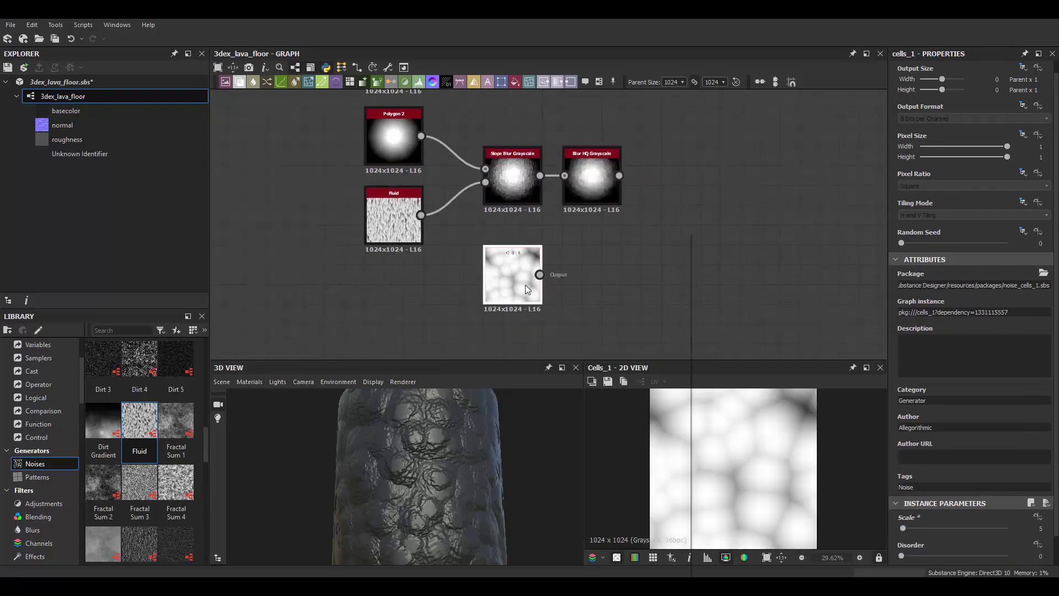
key("space")
type("b")
key("Return")
key("space")
type("bevel")
key("Return")
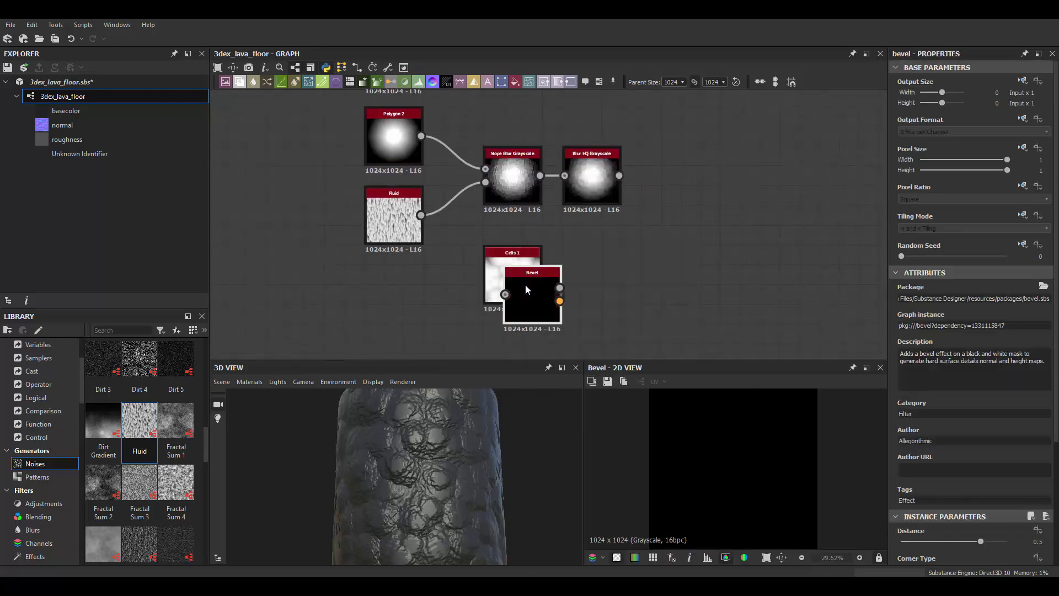
left_click_drag(525, 284, 607, 265)
mouse_move(954, 541)
left_mouse_down()
mouse_move(921, 545)
mouse_move(980, 543)
mouse_move(901, 540)
left_mouse_up()
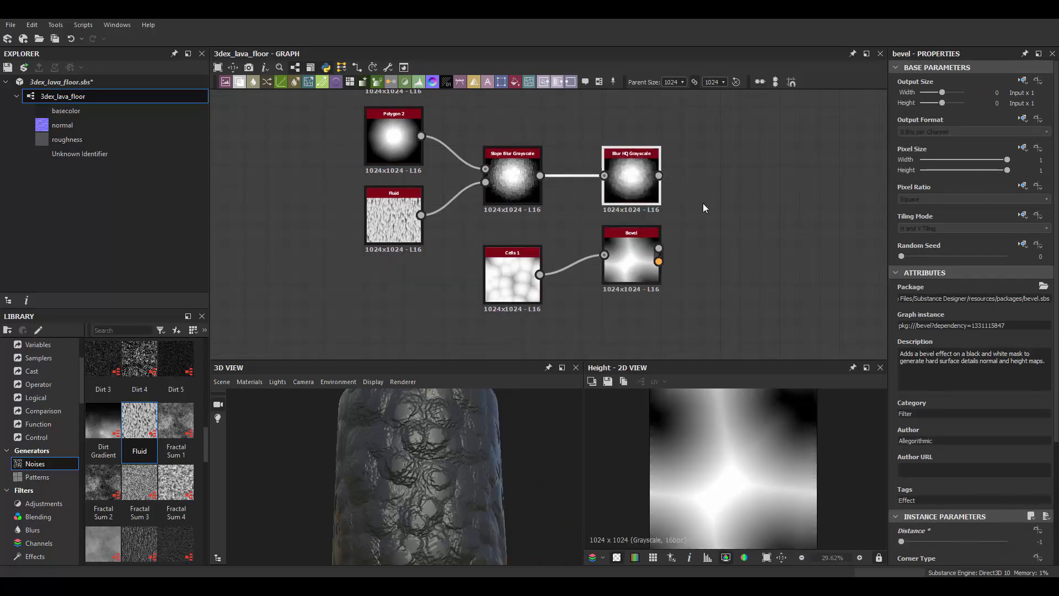
Combine the copied Blur HQ and the Bevel in a Blend set to Add Sub
left_click_drag(659, 175, 647, 190)
left_click(668, 210)
left_click_drag(659, 249, 724, 173)
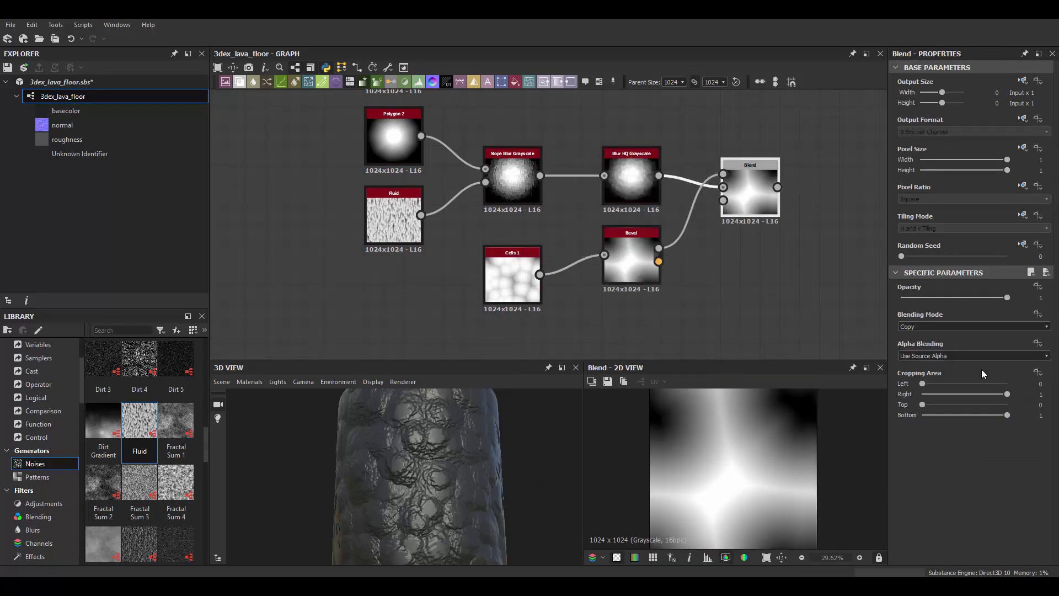
left_click(973, 327)
left_click(921, 345)
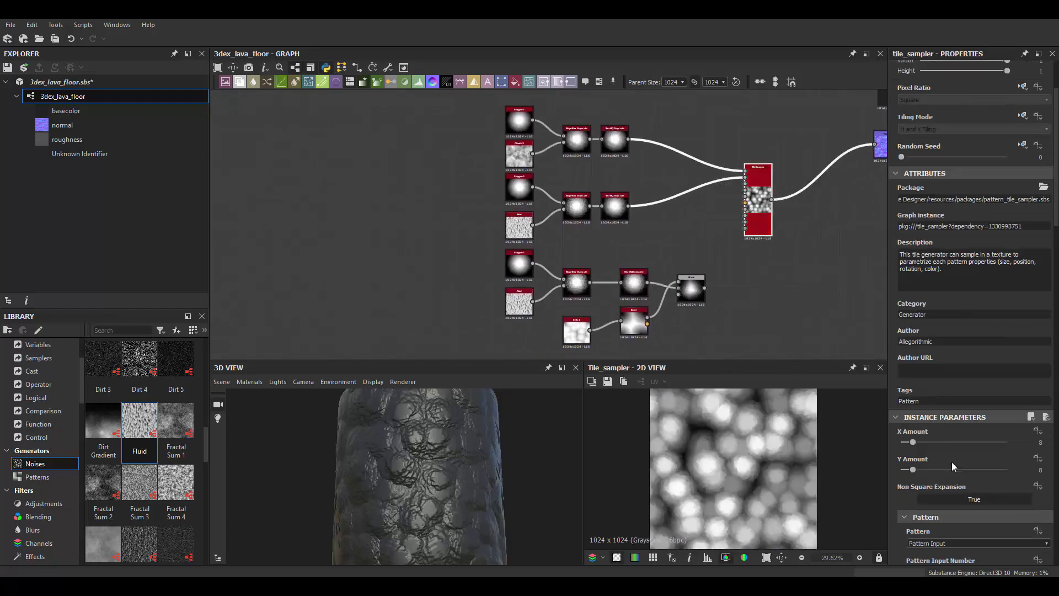
Set the Blend node's blending mode to Min (Darken)
scroll(955, 466, "down", 2)
left_click_drag(916, 505, 949, 505)
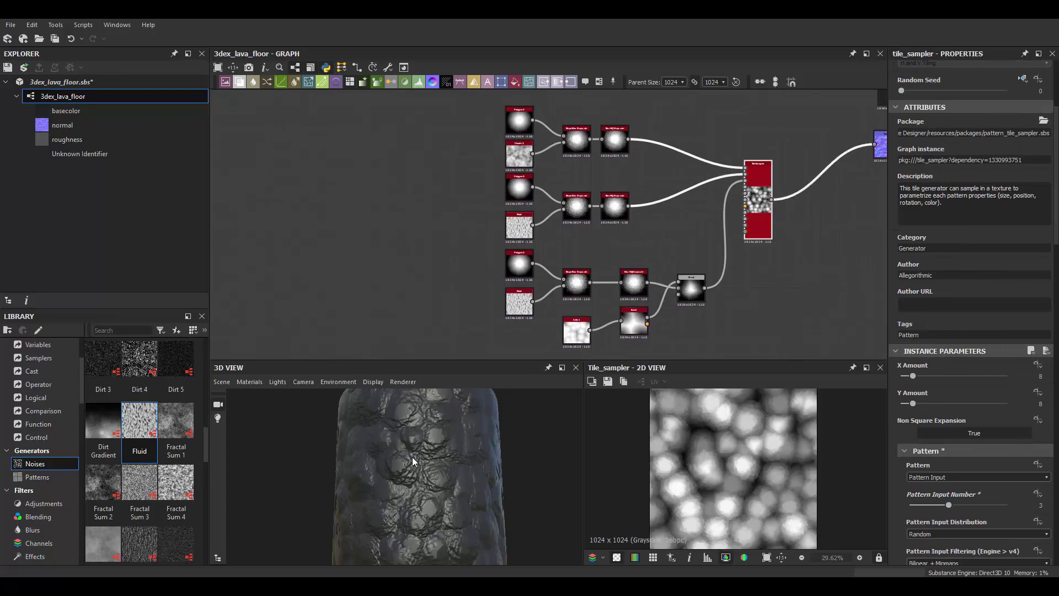
mouse_move(412, 457)
left_mouse_down()
mouse_move(399, 449)
mouse_move(460, 450)
mouse_move(397, 463)
left_mouse_up()
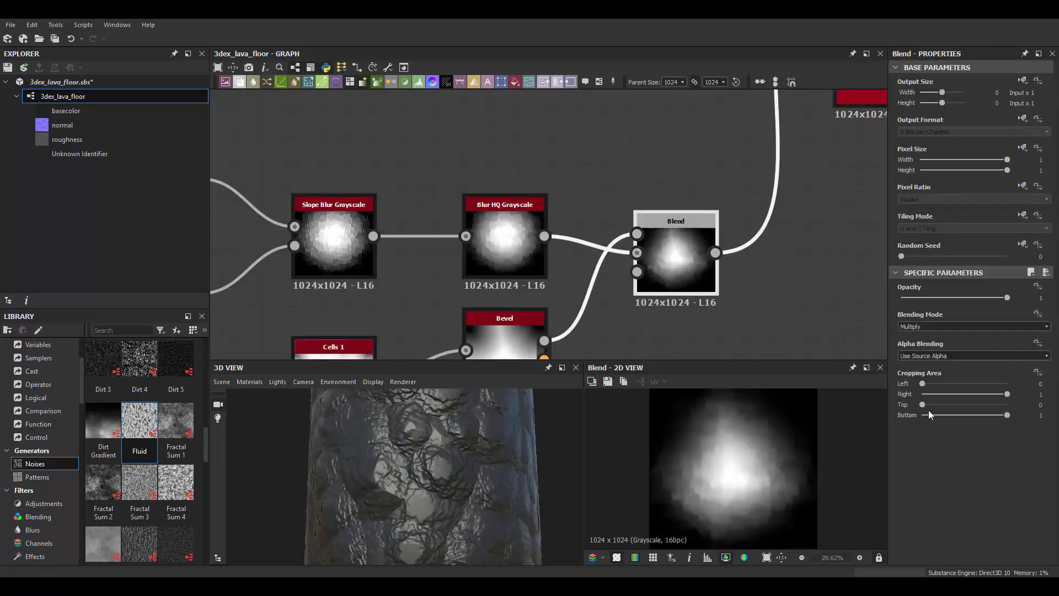
key("Down")
key("Down")
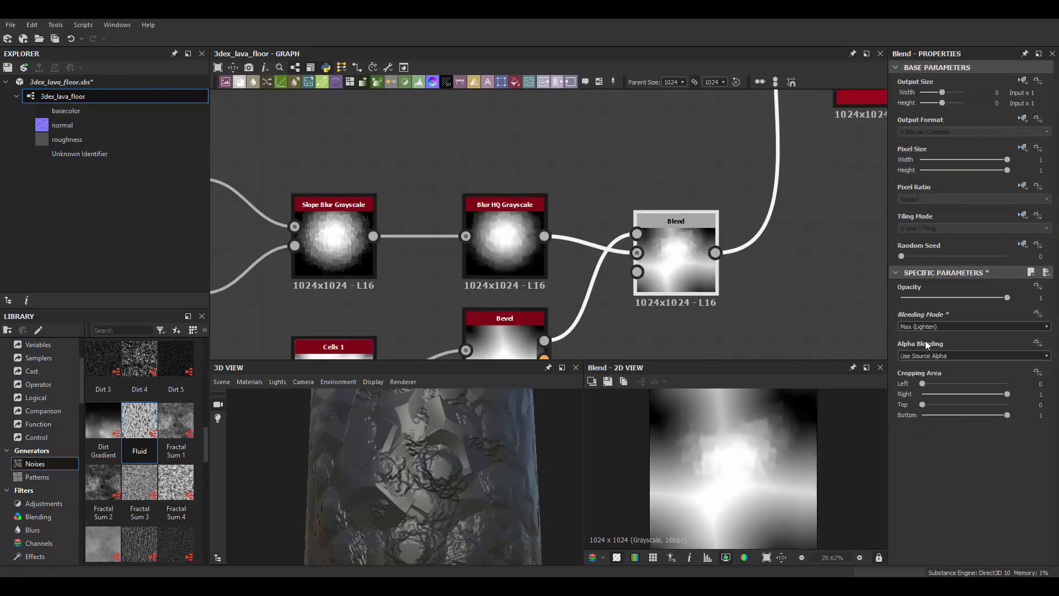
key("Down")
key("Down")
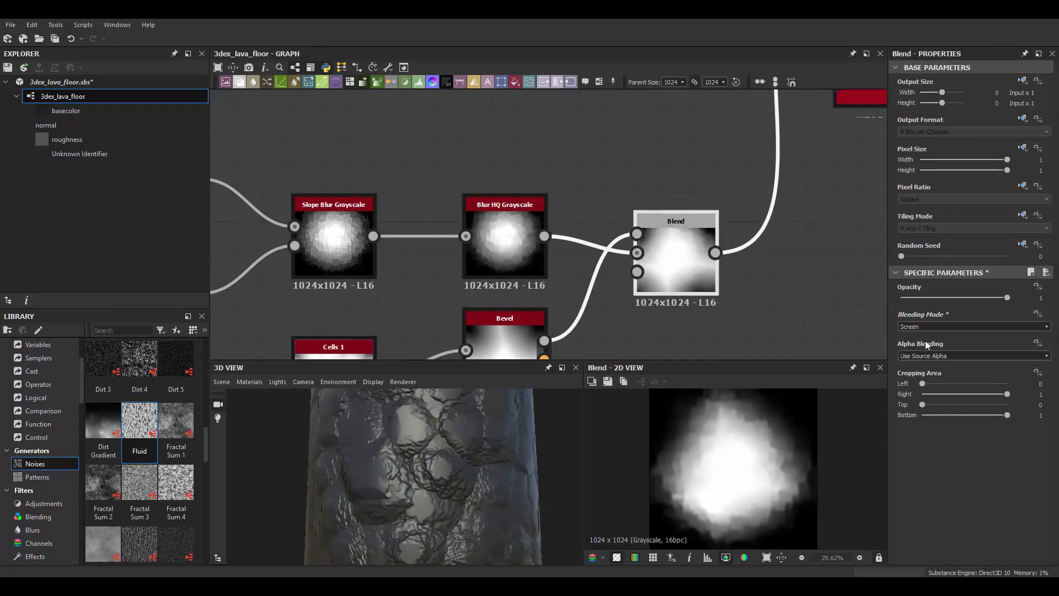
key("Up")
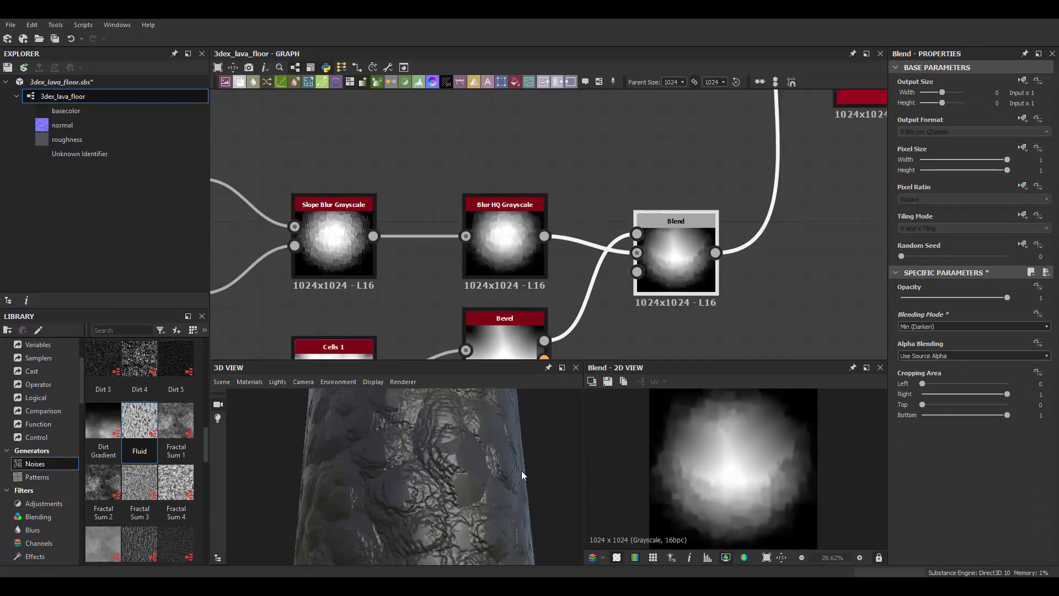
left_click_drag(480, 474, 483, 450)
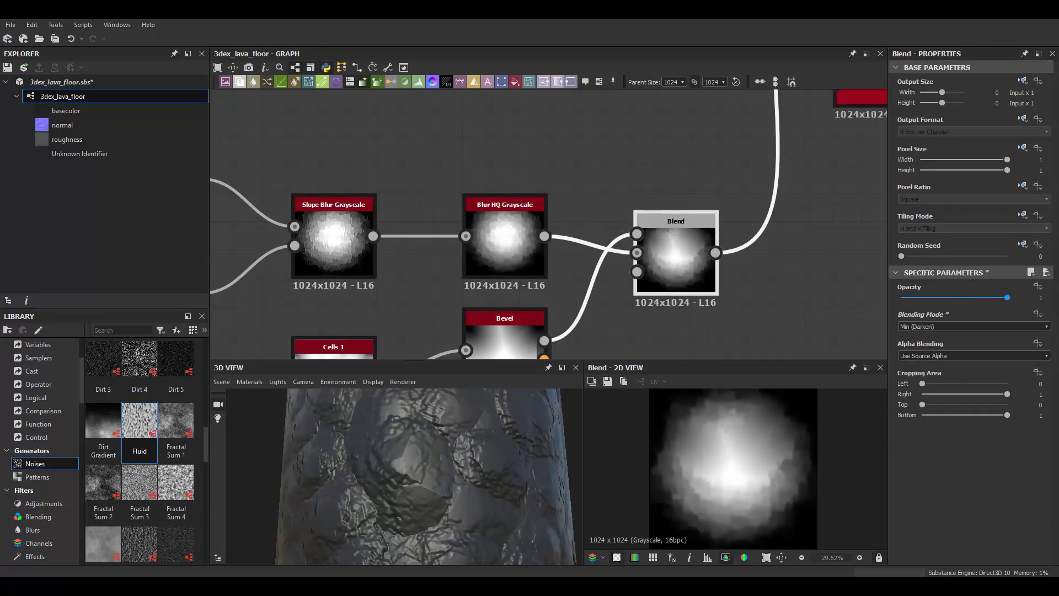
scroll(599, 96, "down", 2)
Adjust the Bevel node's distance to about -0.83
left_click(533, 287)
scroll(911, 452, "down", 3)
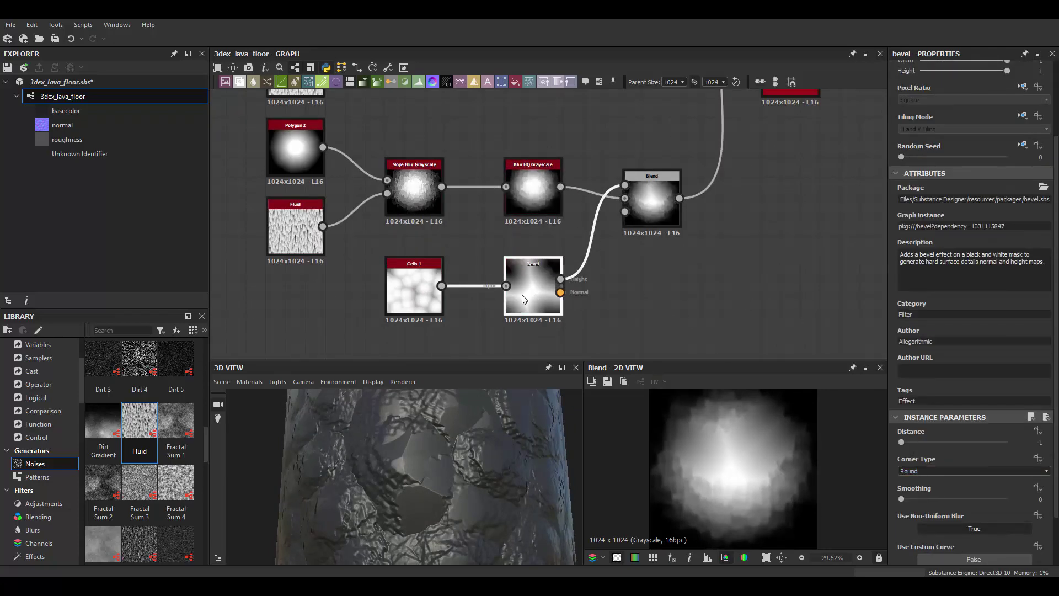
left_click_drag(905, 442, 912, 442)
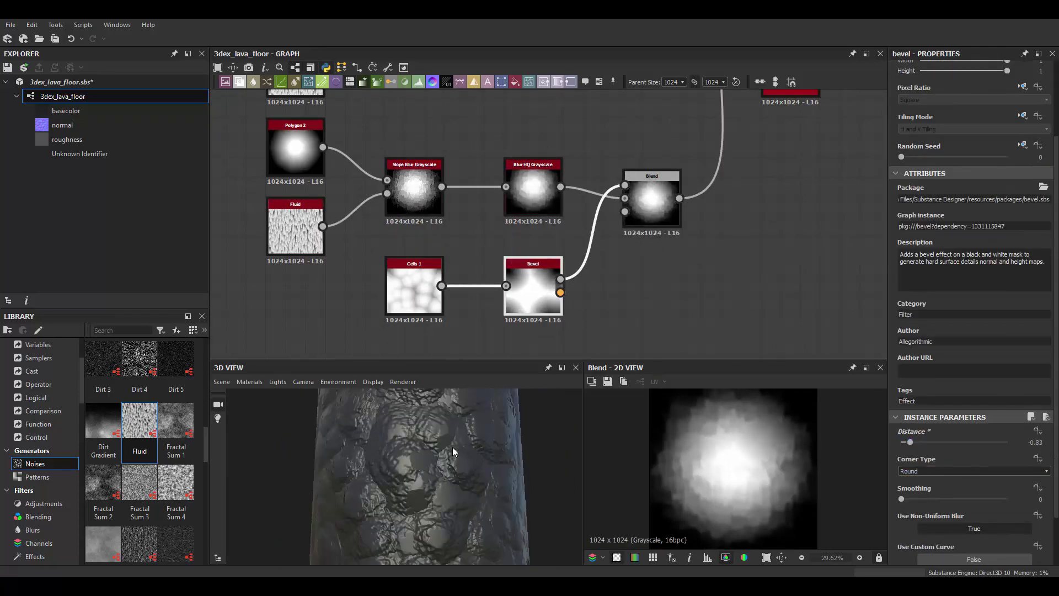
mouse_move(452, 447)
left_mouse_down()
mouse_move(429, 469)
mouse_move(448, 451)
mouse_move(534, 458)
mouse_move(437, 435)
mouse_move(444, 455)
left_mouse_up()
Try a Cells scale of 12, then undo it back to 5
left_click(428, 298)
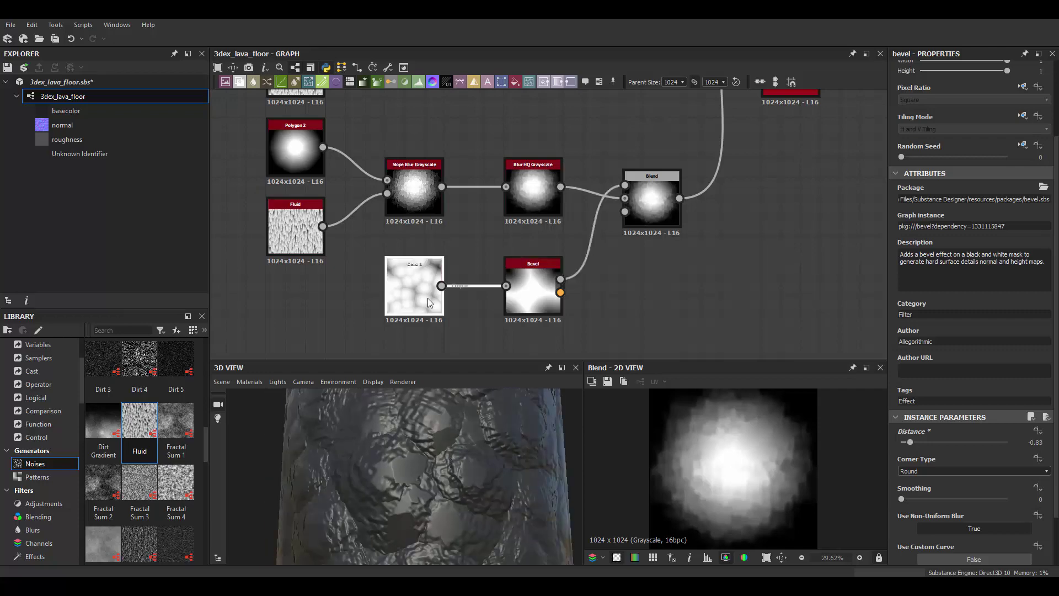
left_click_drag(905, 499, 907, 499)
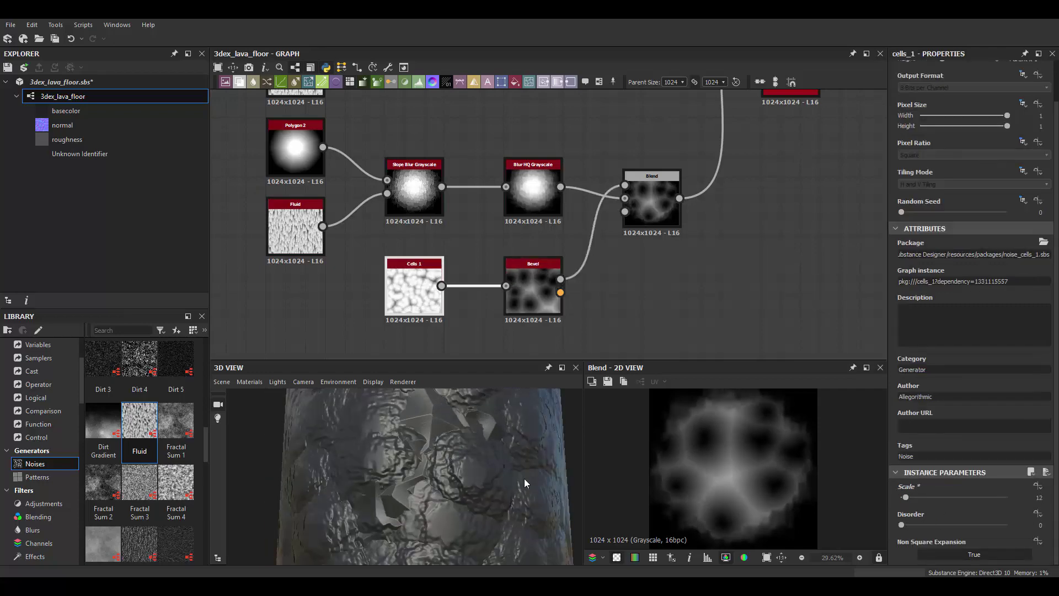
mouse_move(525, 478)
left_mouse_down()
mouse_move(453, 472)
mouse_move(461, 448)
left_mouse_up()
key("ctrl+z")
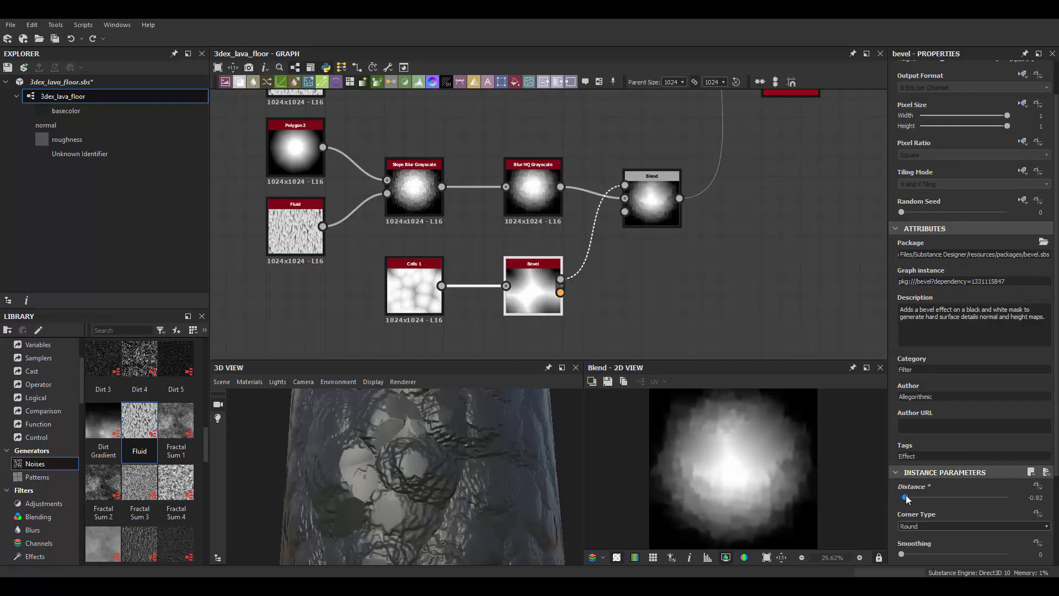
Push the cell bevel distance to -0.93 and move Polygon 2 below the Cells/Bevel chain
left_click_drag(908, 499, 901, 500)
left_click_drag(497, 456, 505, 457)
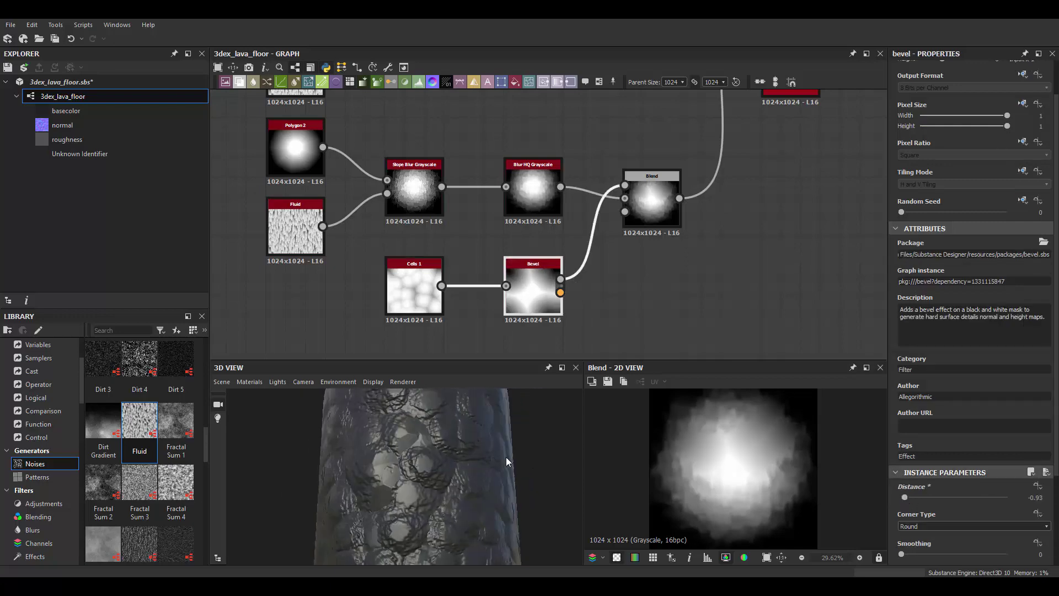
scroll(587, 227, "down", 2)
scroll(586, 226, "down", 1)
scroll(316, 203, "up", 2)
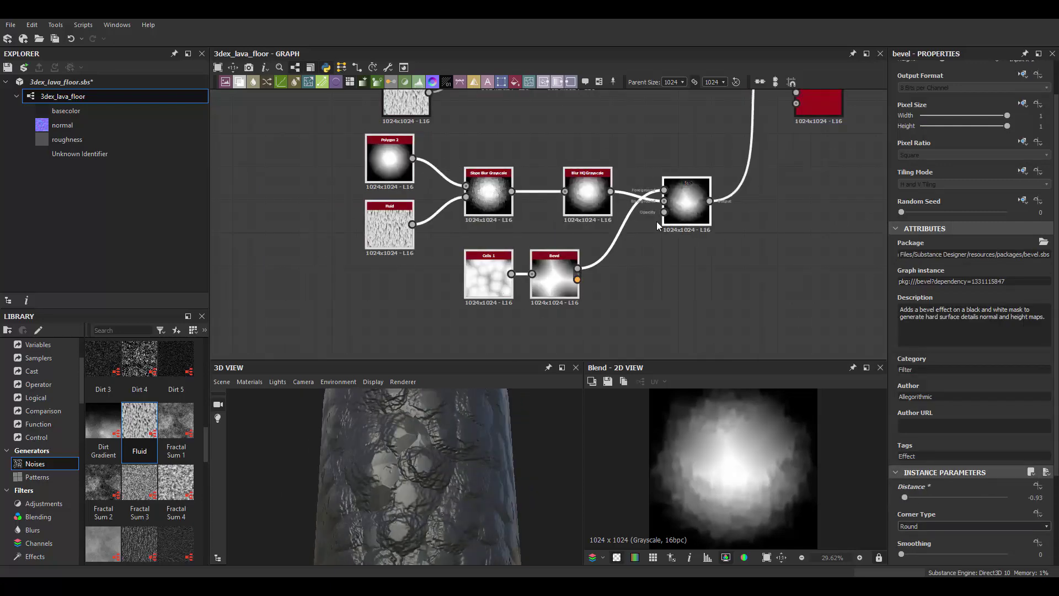
left_click_drag(541, 219, 366, 280)
scroll(365, 280, "up", 2)
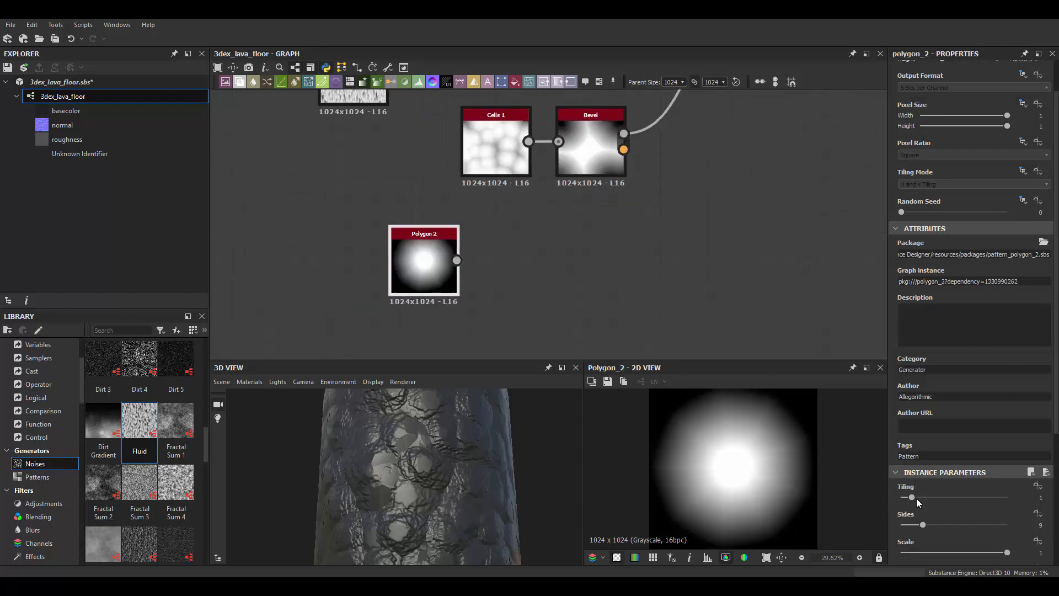
Add a Splatter node fed by Polygon 2 and adjust its initial parameters
key("space")
type("splat")
left_click(520, 279)
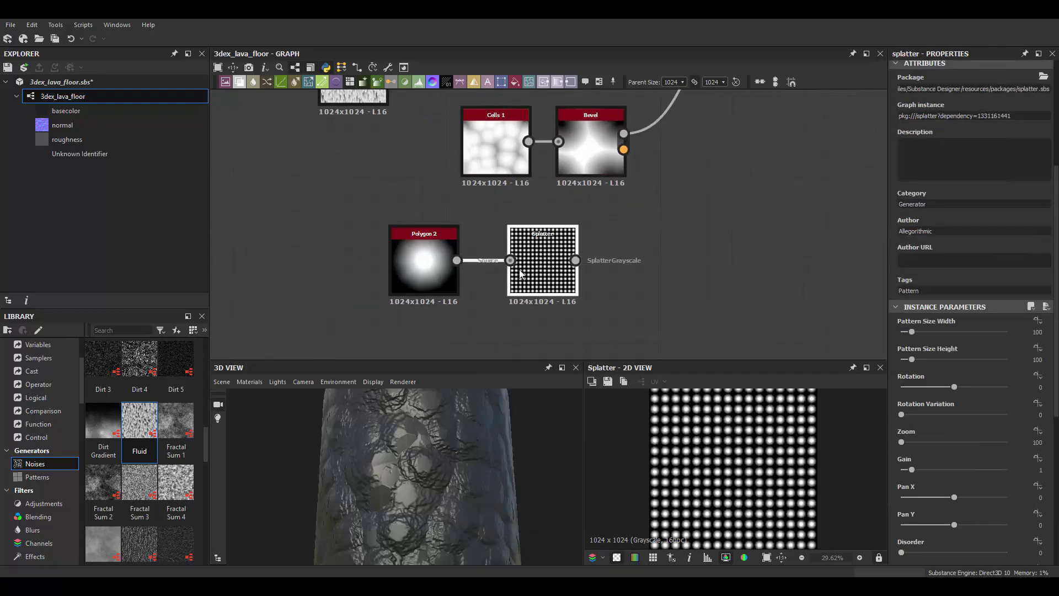
left_click_drag(912, 359, 919, 329)
scroll(948, 395, "down", 3)
scroll(948, 395, "down", 3)
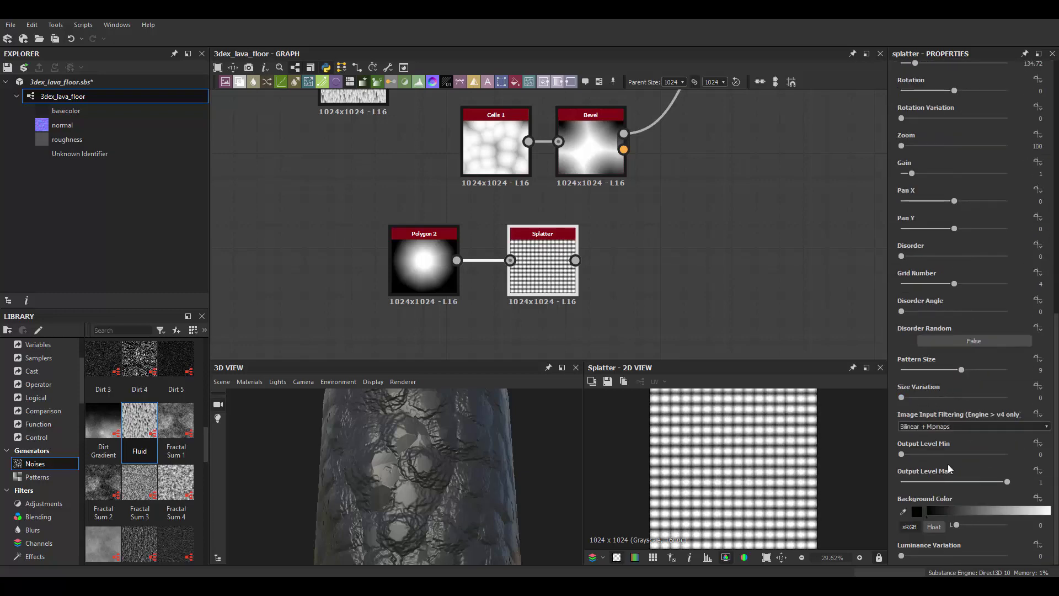
left_click_drag(902, 454, 909, 453)
Lower the Splatter grid number to 3 and stretch and rotate the shapes
scroll(949, 314, "up", 1)
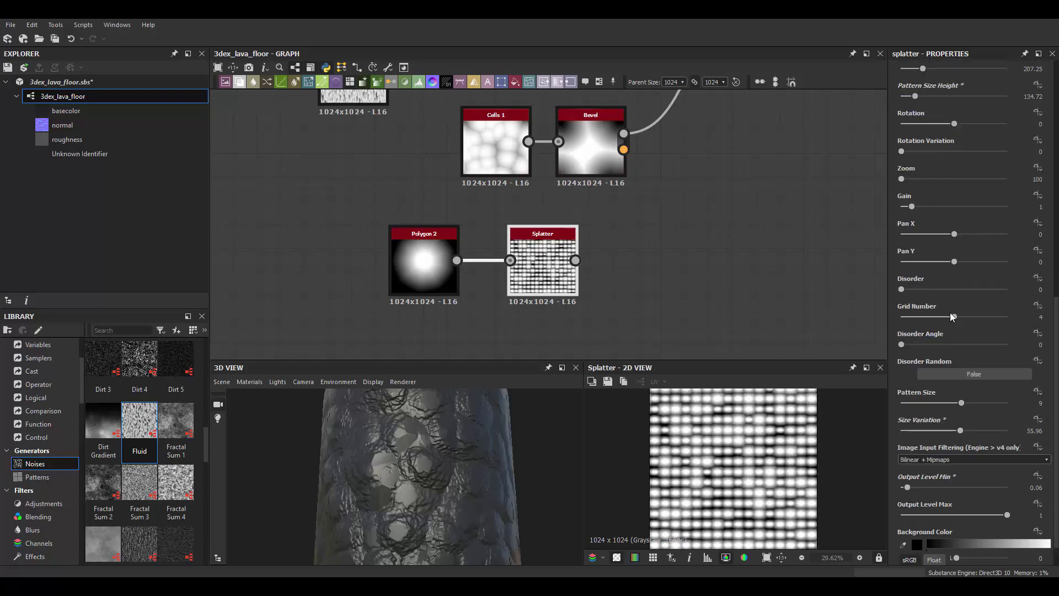
left_click(948, 316)
scroll(955, 291, "up", 5)
left_click_drag(923, 267, 922, 267)
mouse_move(915, 295)
left_mouse_down()
mouse_move(929, 295)
mouse_move(938, 324)
left_mouse_up()
scroll(624, 246, "up", 1)
Add a Bevel after the Splatter with a slightly negative distance
key("space")
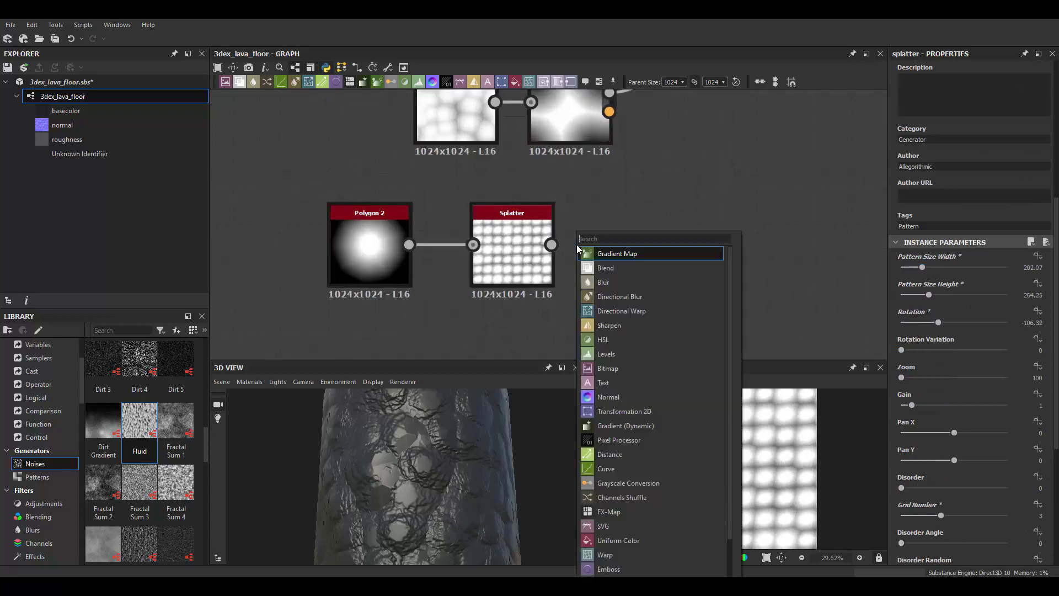
left_click(605, 368)
left_click_drag(552, 245, 613, 245)
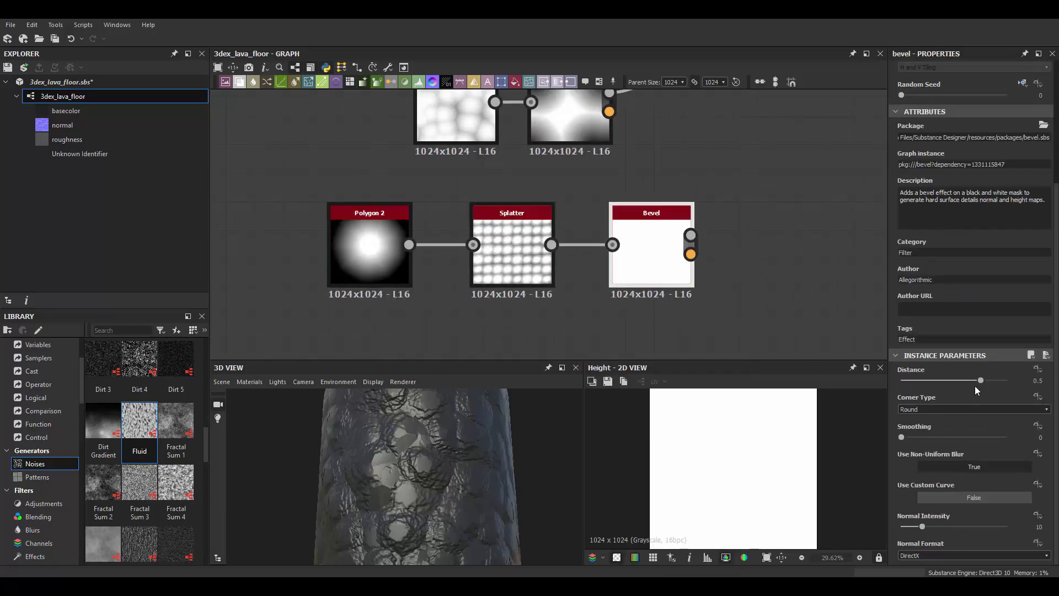
mouse_move(975, 380)
left_mouse_down()
mouse_move(939, 380)
mouse_move(995, 379)
mouse_move(923, 380)
left_mouse_up()
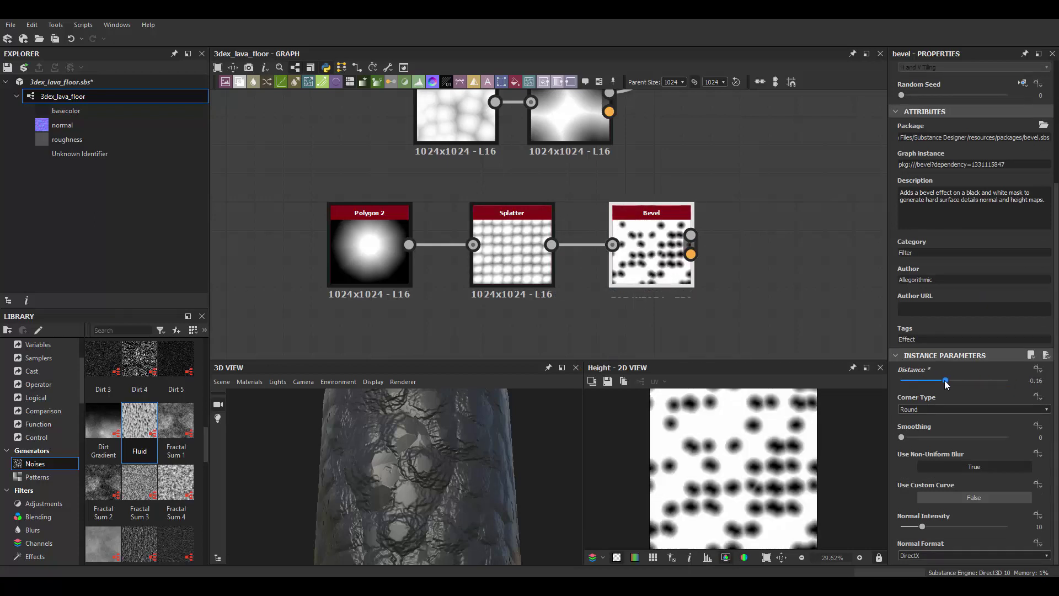
Tune the Splatter: revert pattern size, gain 1.04, taller elongated shapes
double_click(512, 248)
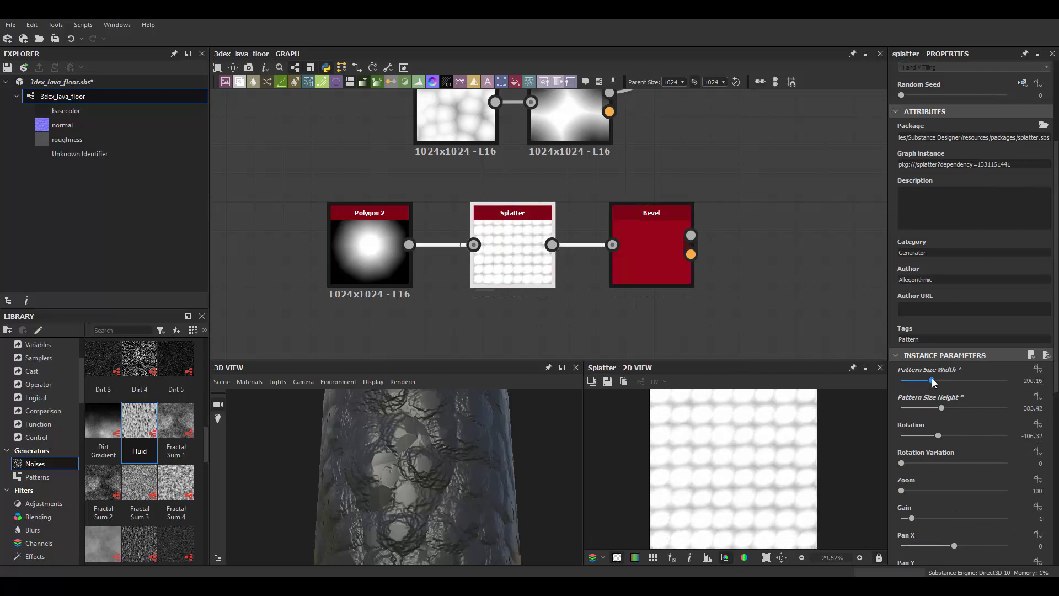
key("ctrl+z")
key("ctrl+z")
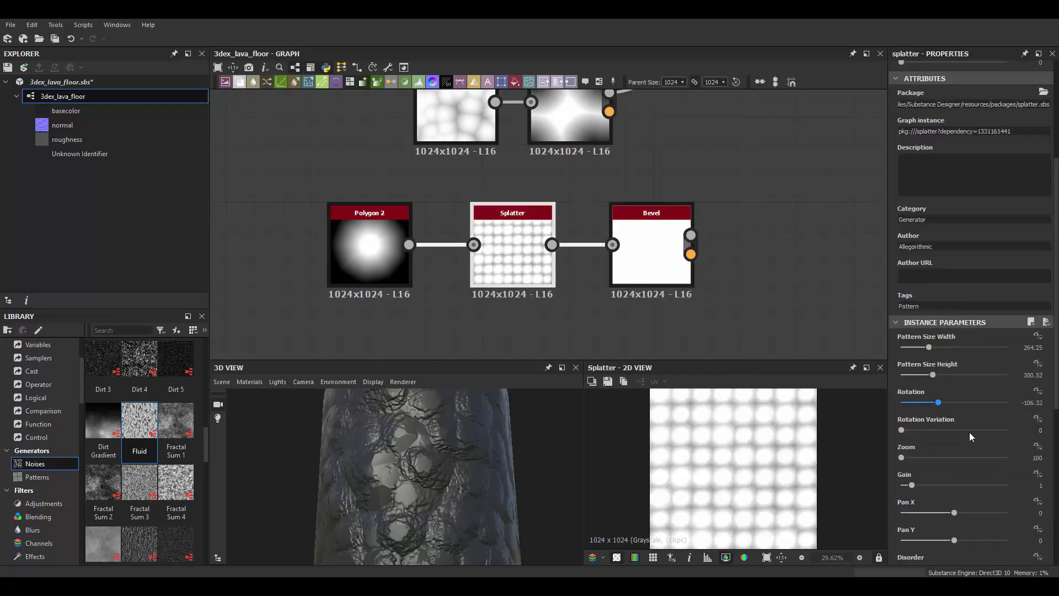
scroll(970, 437, "down", 1)
left_click_drag(913, 452, 926, 456)
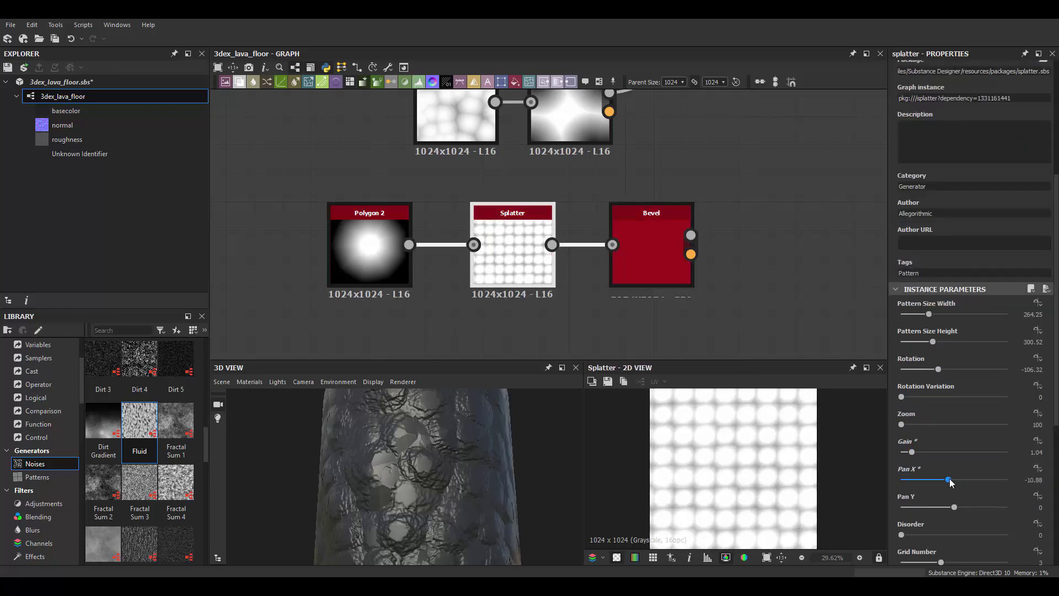
scroll(1037, 535, "down", 2)
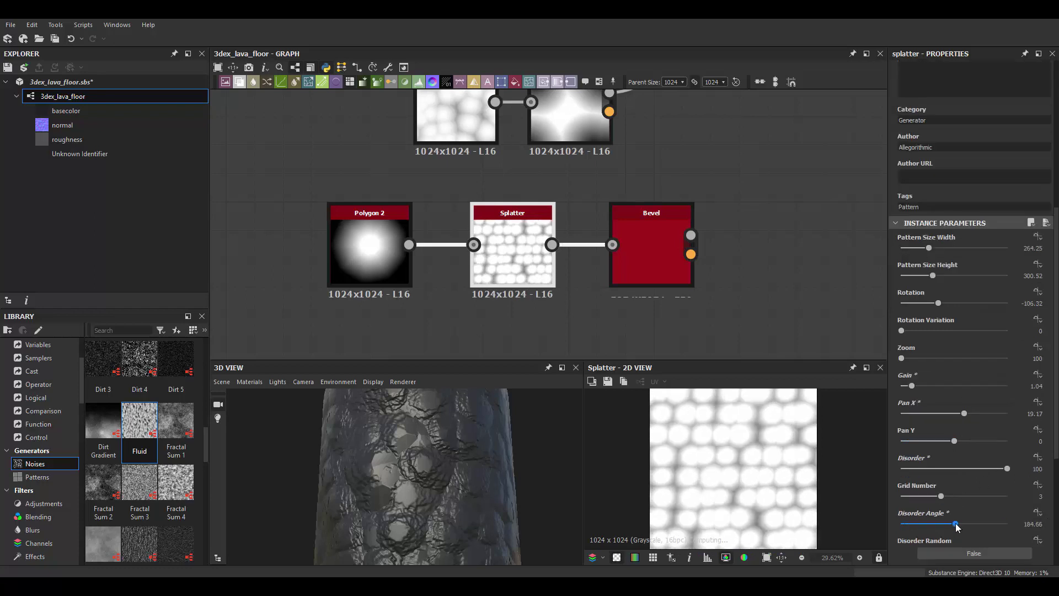
left_click_drag(957, 526, 984, 527)
scroll(948, 476, "down", 6)
scroll(960, 419, "down", 1)
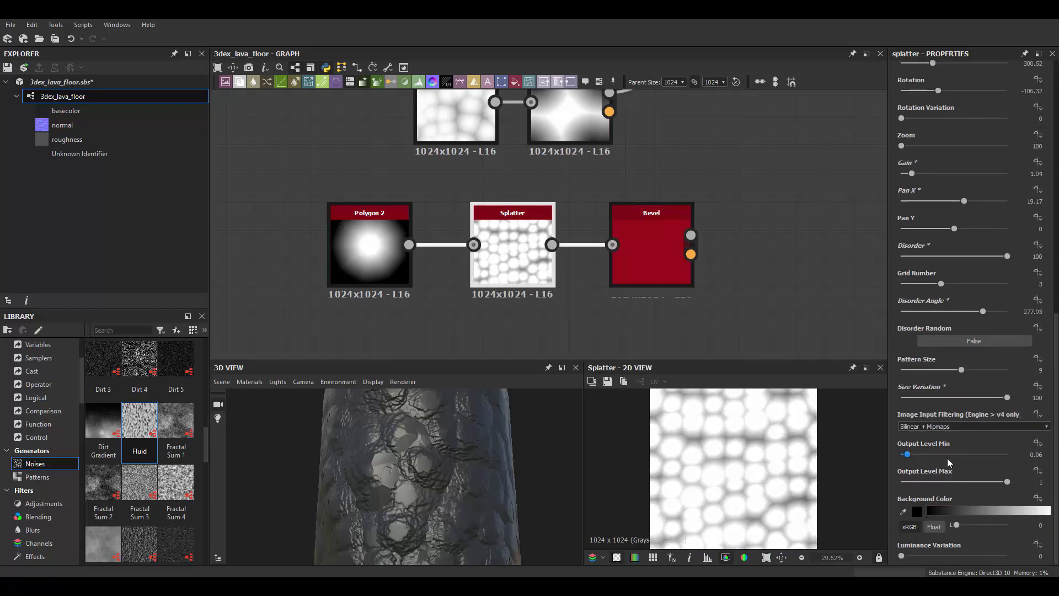
left_click_drag(916, 556, 952, 555)
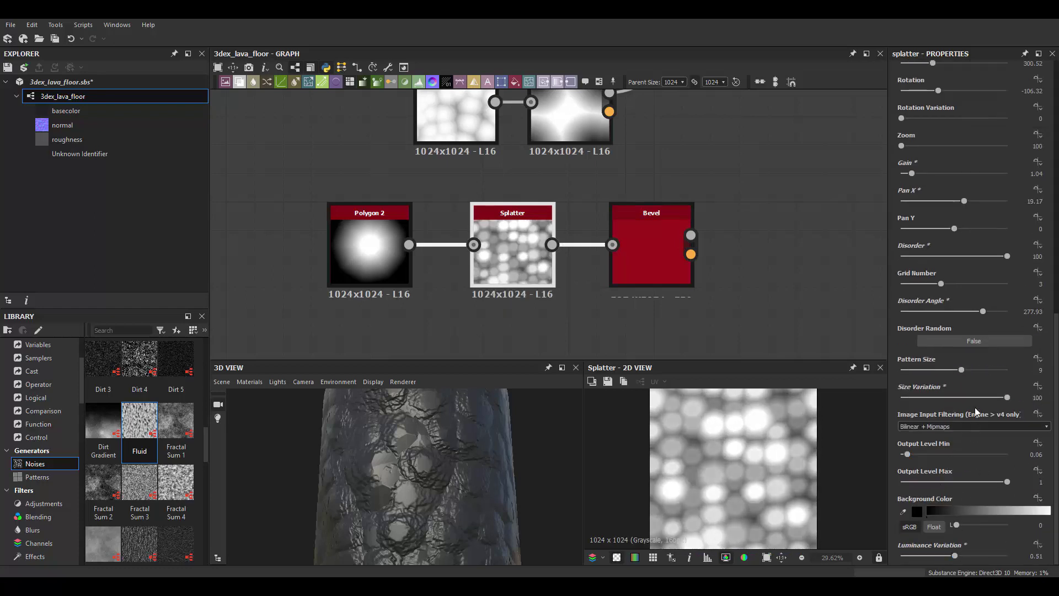
scroll(975, 407, "up", 10)
left_click_drag(945, 466, 933, 466)
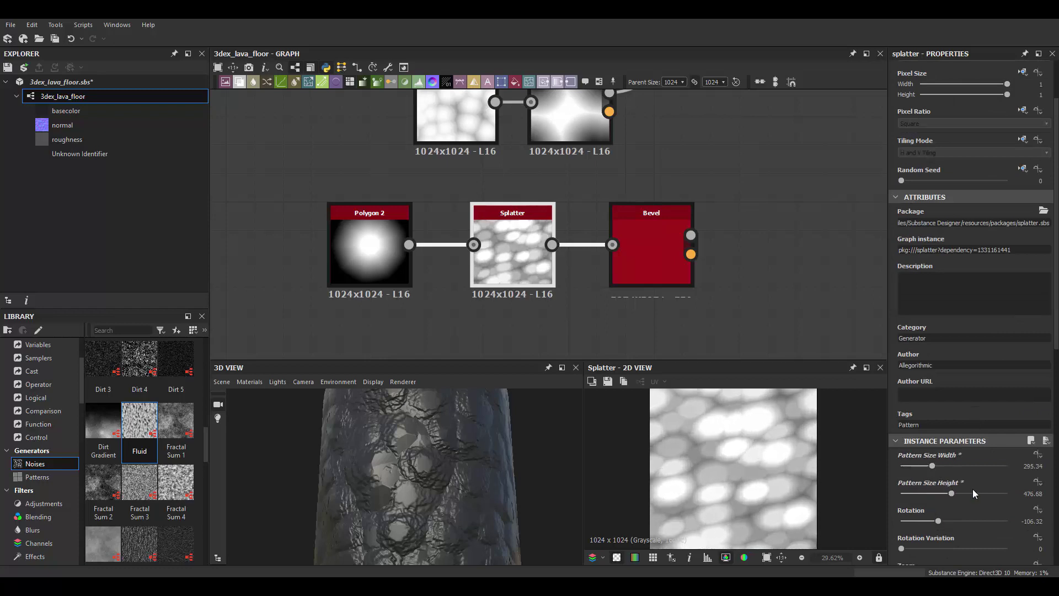
Fine-tune the streak Bevel's distance
left_click(651, 260)
mouse_move(981, 466)
left_mouse_down()
mouse_move(947, 466)
mouse_move(978, 466)
left_mouse_up()
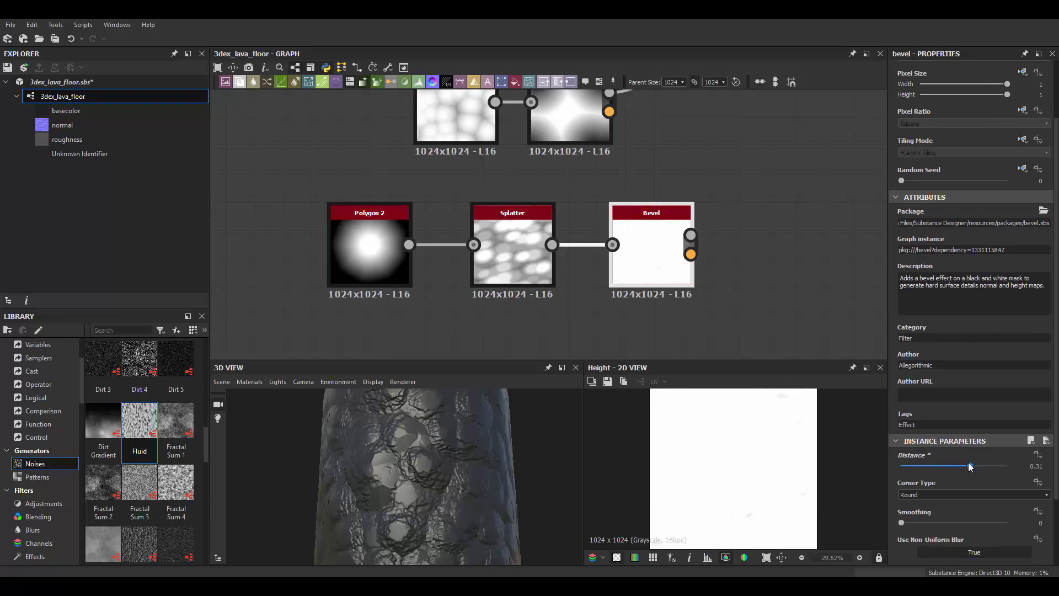
scroll(1005, 499, "down", 1)
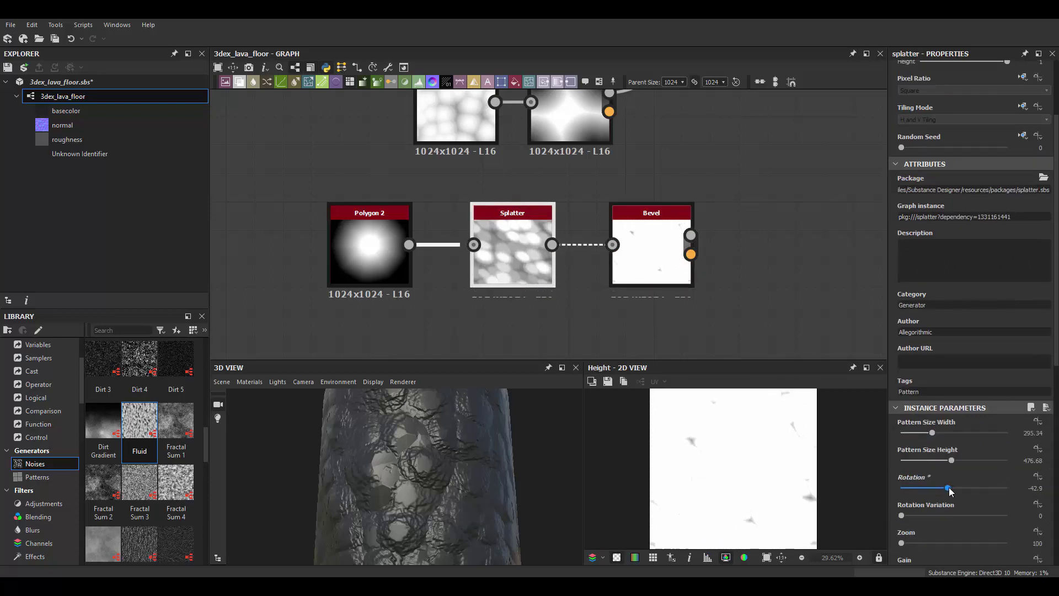
scroll(934, 485, "down", 2)
scroll(927, 508, "down", 2)
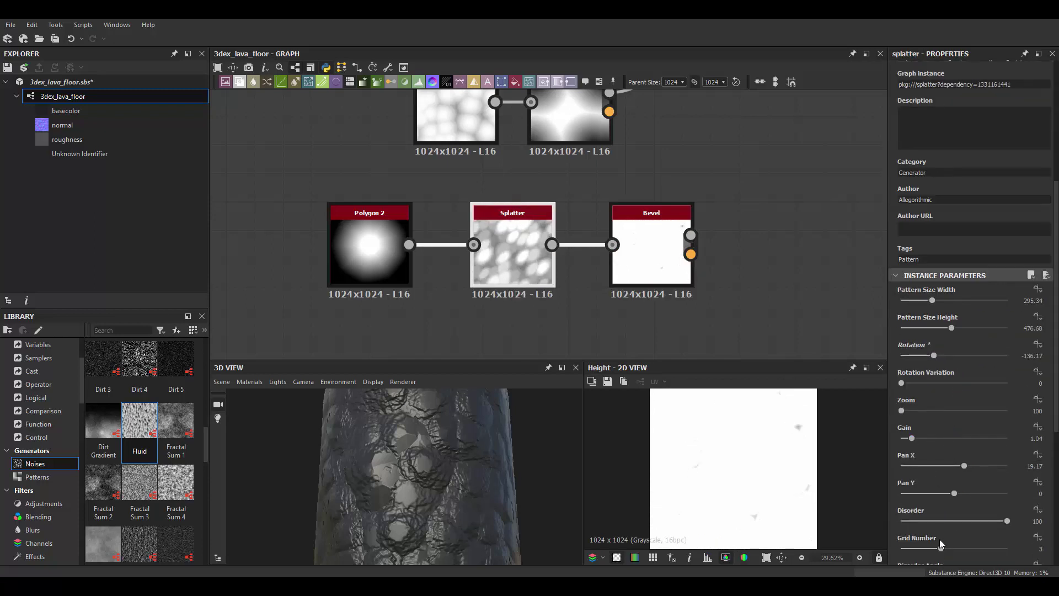
scroll(926, 549, "up", 2)
left_click_drag(938, 365, 916, 363)
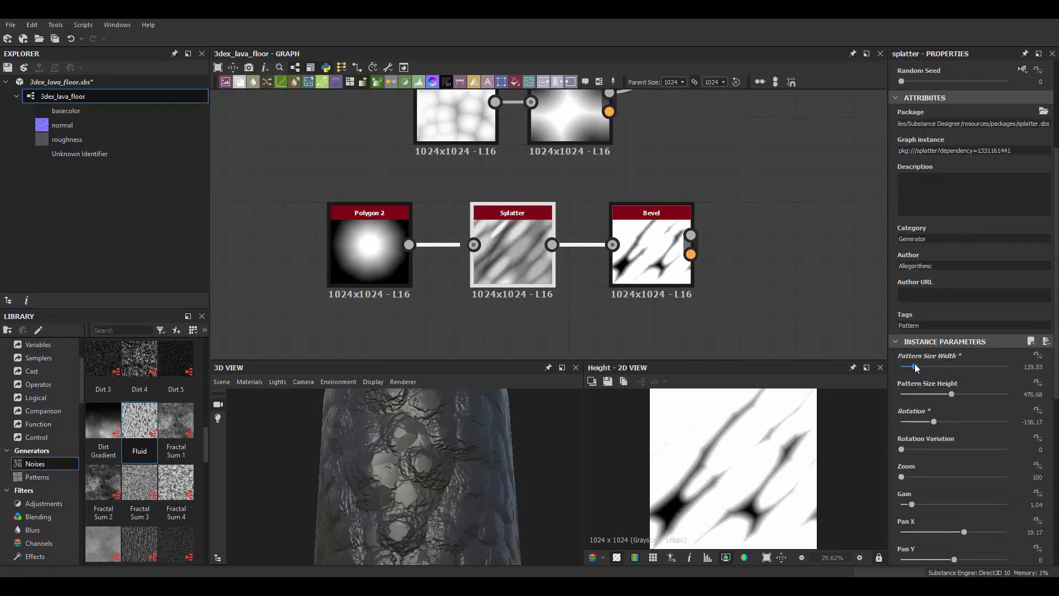
scroll(722, 236, "down", 2)
scroll(712, 232, "down", 2)
Multiply the streak mask over the cell mask and raise the streak bevel distance
double_click(724, 185)
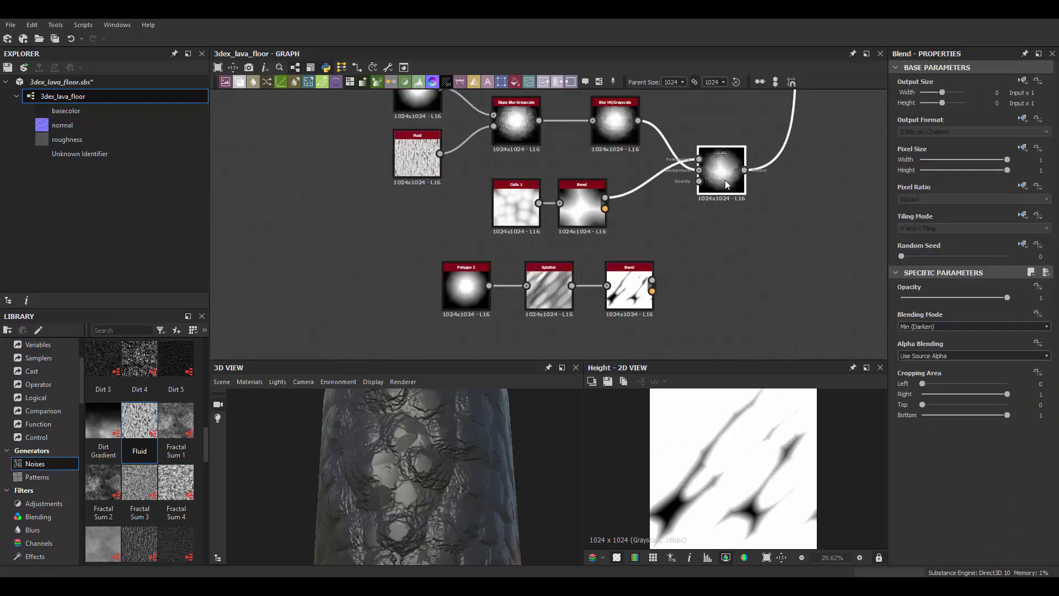
left_click_drag(802, 212, 781, 159)
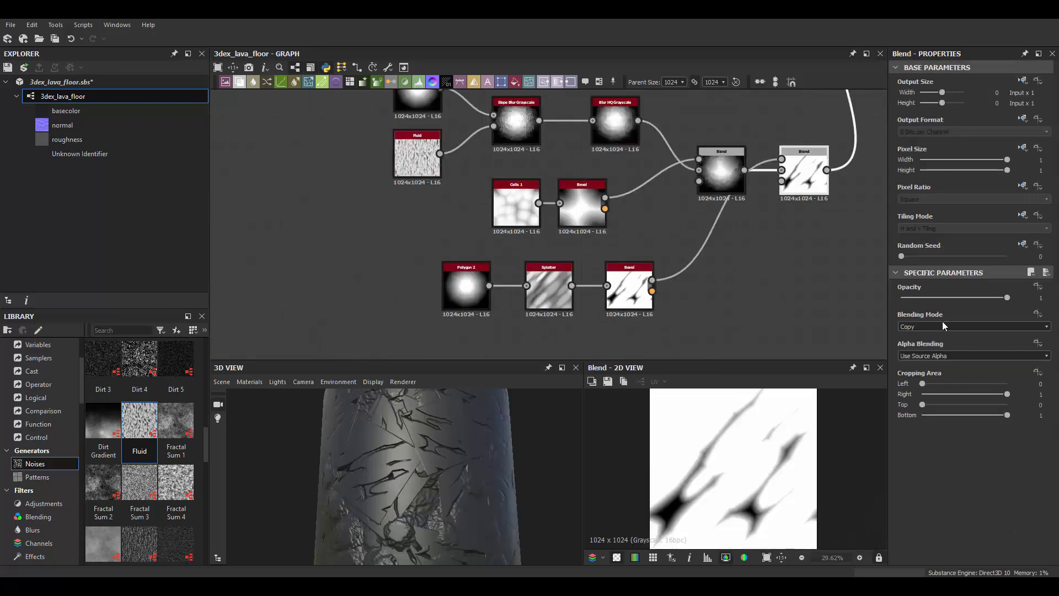
left_click(931, 343)
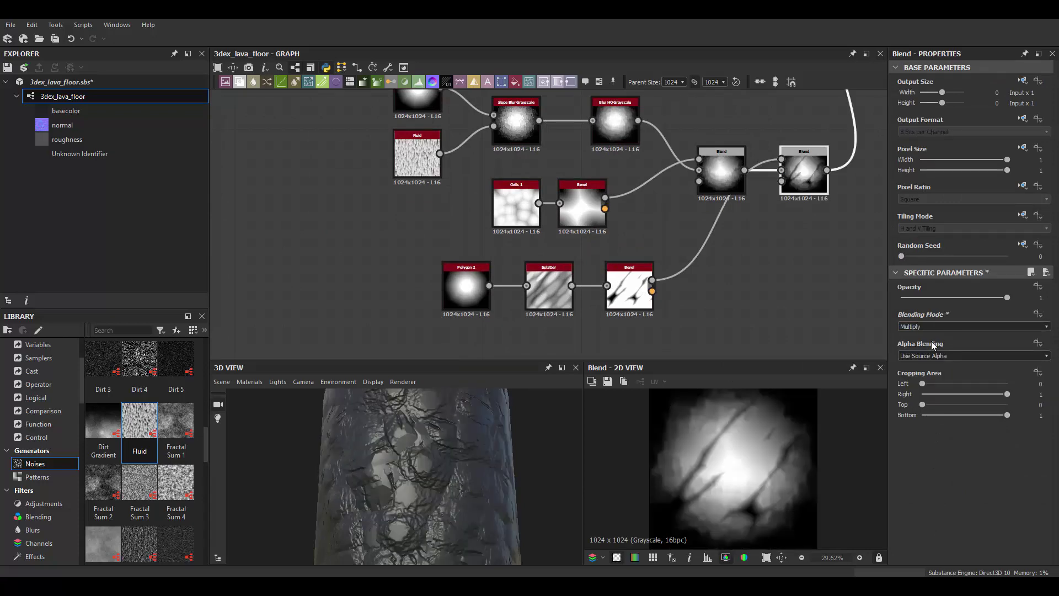
left_click_drag(430, 473, 493, 462)
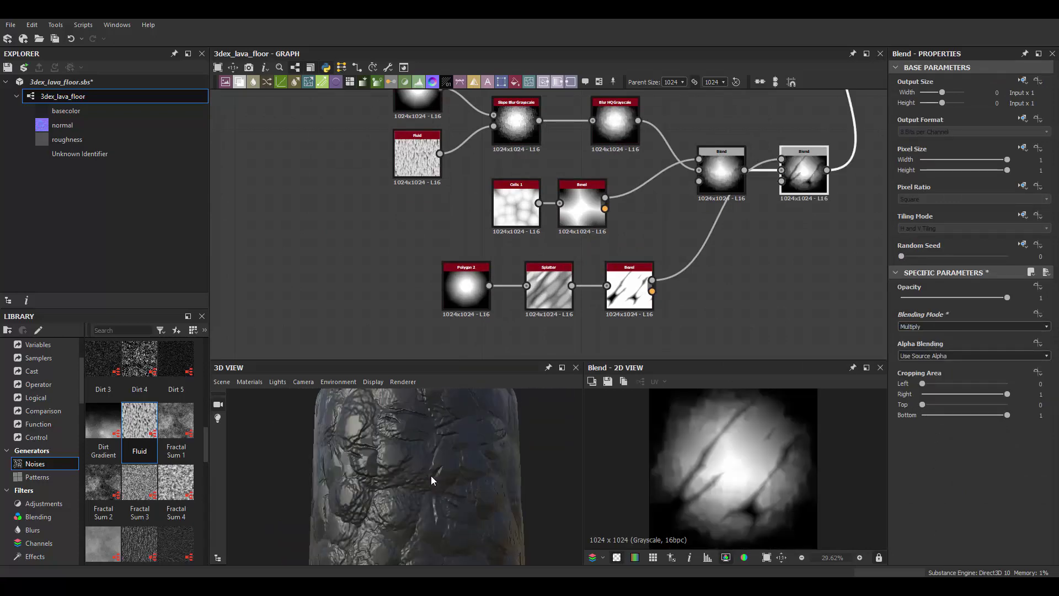
left_click(630, 287)
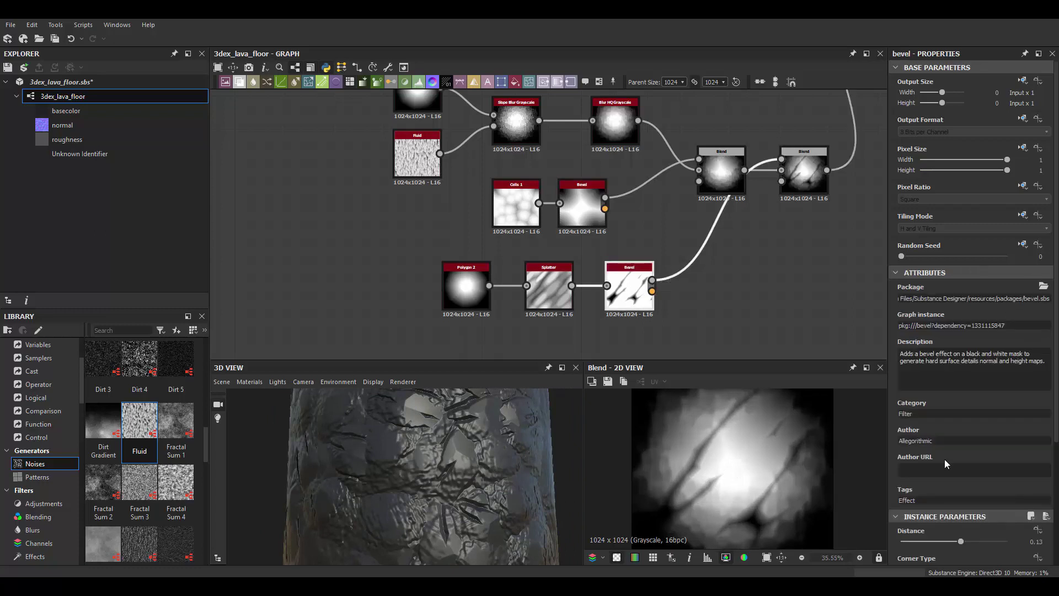
left_click_drag(948, 442, 967, 442)
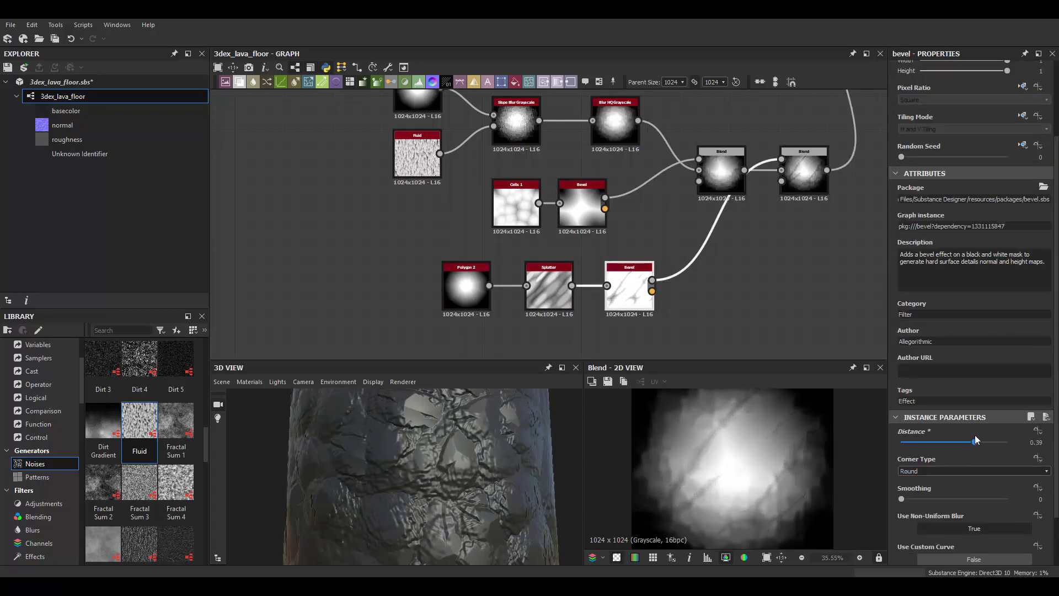
Resize the Splatter pattern to about 181.35 × 404.15 with much wider shapes
left_click(549, 286)
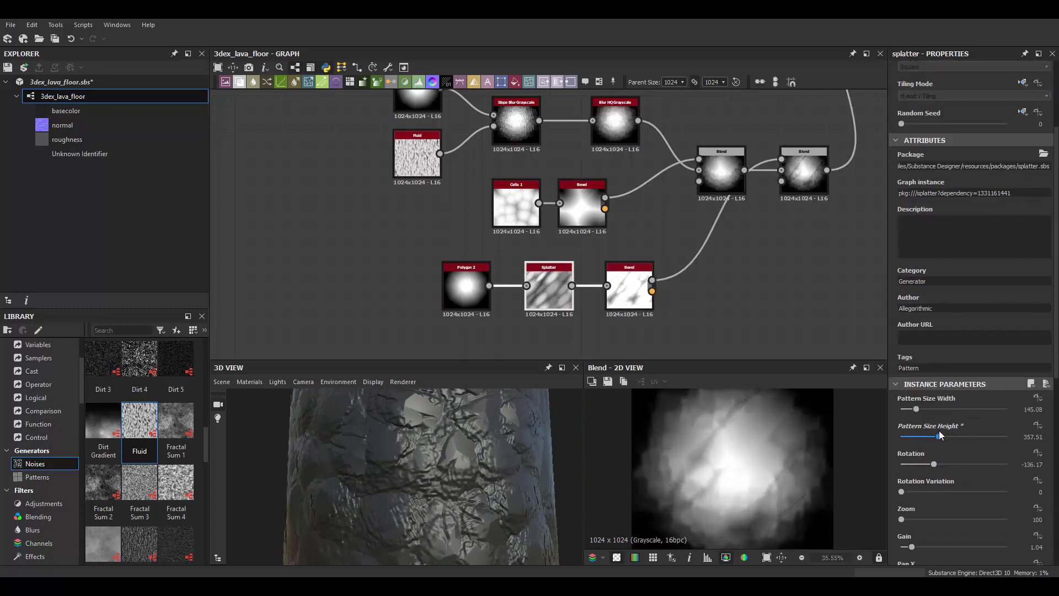
left_click_drag(938, 436, 925, 436)
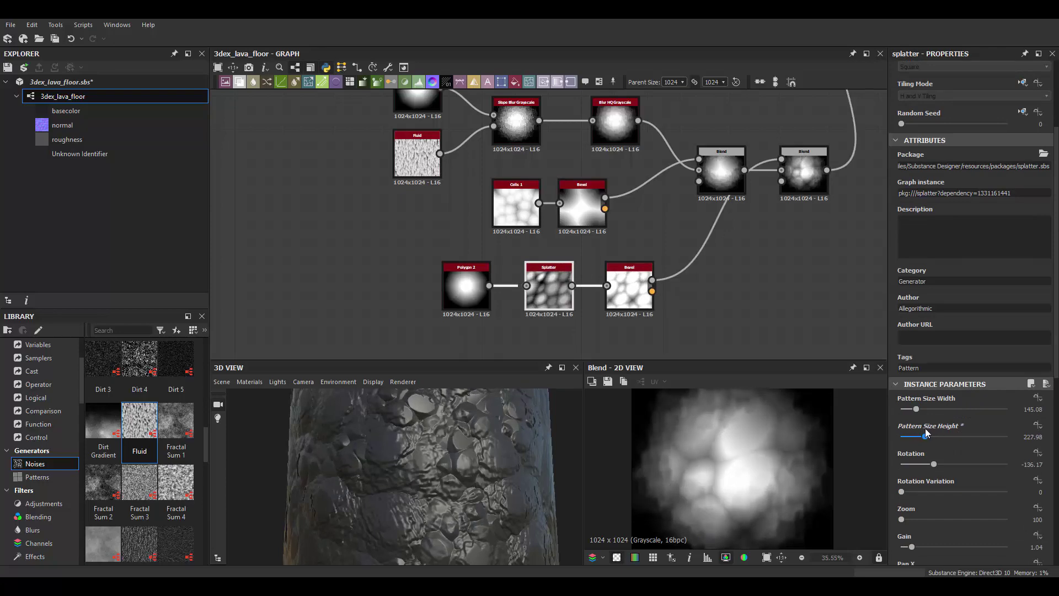
mouse_move(479, 443)
left_mouse_down()
mouse_move(456, 434)
mouse_move(466, 469)
mouse_move(448, 437)
mouse_move(462, 469)
mouse_move(448, 450)
left_mouse_up()
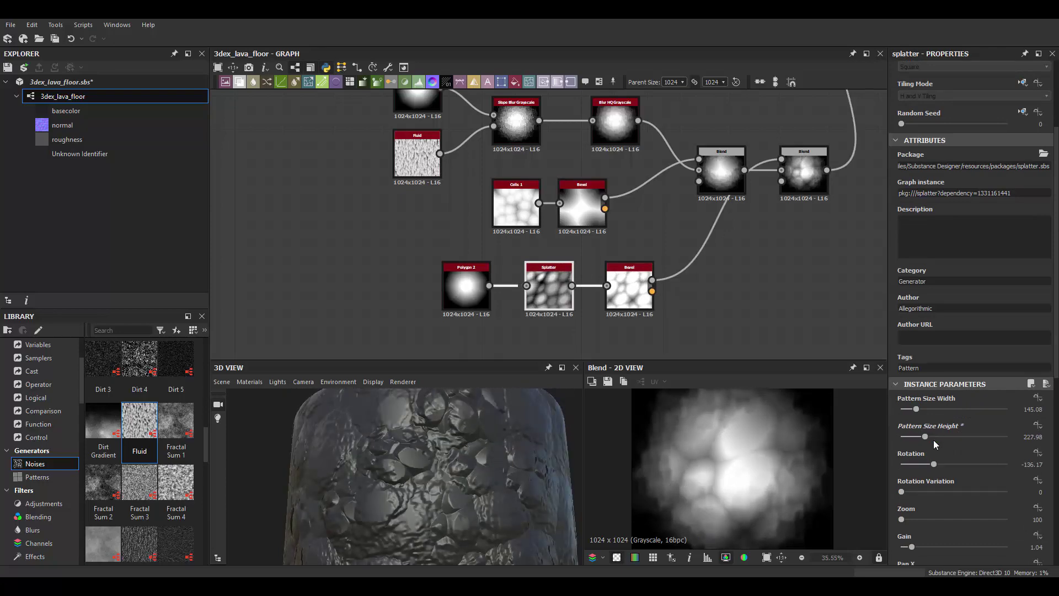
mouse_move(934, 441)
left_mouse_down()
mouse_move(910, 412)
mouse_move(928, 433)
left_mouse_up()
mouse_move(506, 469)
left_mouse_down()
mouse_move(425, 455)
mouse_move(459, 454)
mouse_move(438, 452)
left_mouse_up()
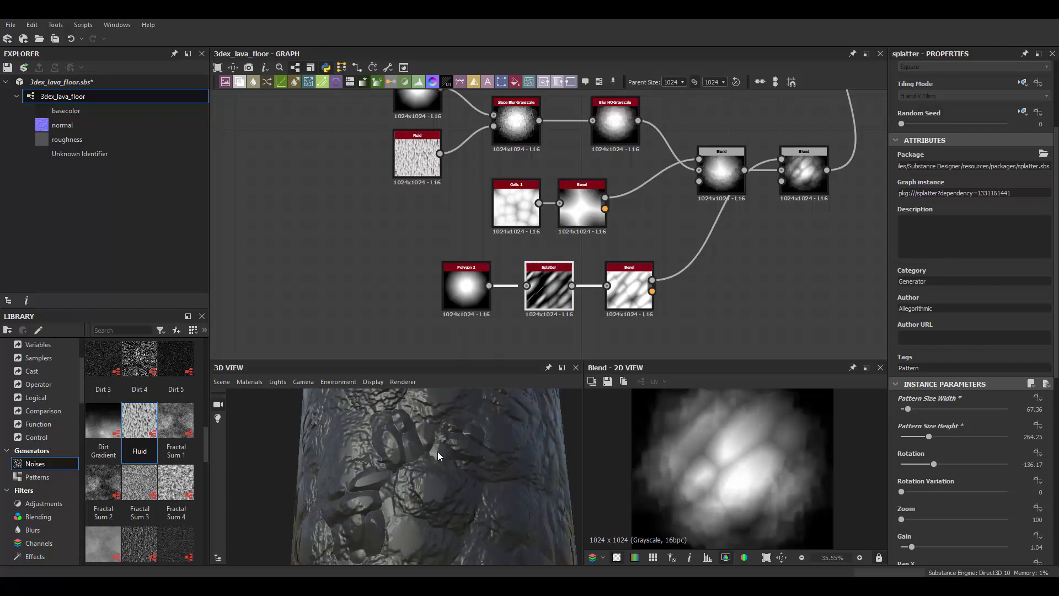
mouse_move(907, 409)
left_mouse_down()
mouse_move(922, 403)
mouse_move(936, 435)
mouse_move(945, 432)
left_mouse_up()
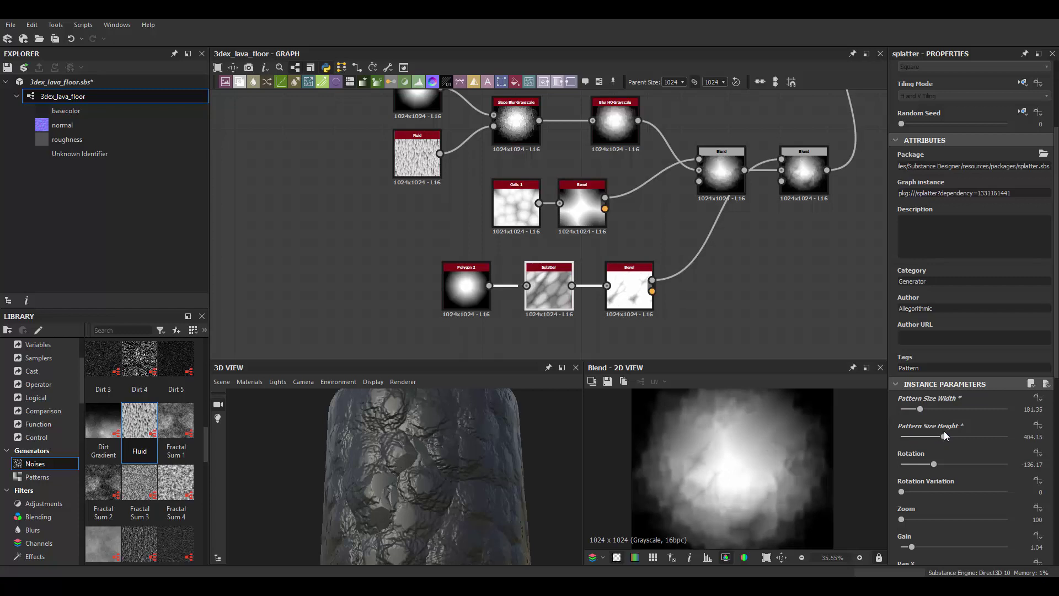
Select the right Blend node for editing
middle_click_drag(800, 231, 722, 255)
left_click(725, 193)
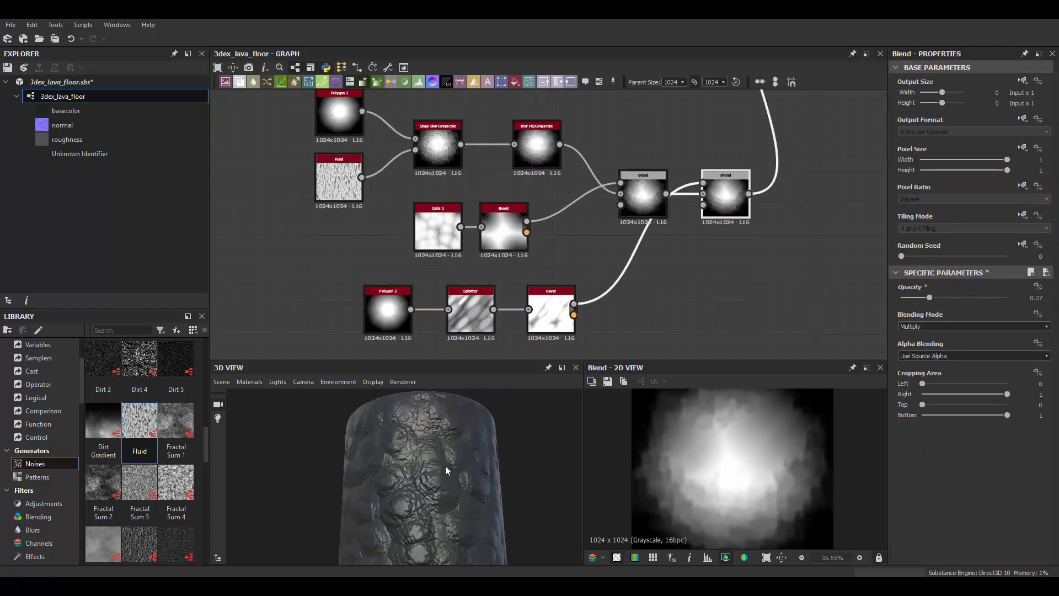
left_click_drag(445, 466, 436, 451)
Set the right Blend's opacity to 0.42 and preview the Bevel and Blend outputs
left_click_drag(945, 298, 946, 298)
scroll(568, 242, "down", 3)
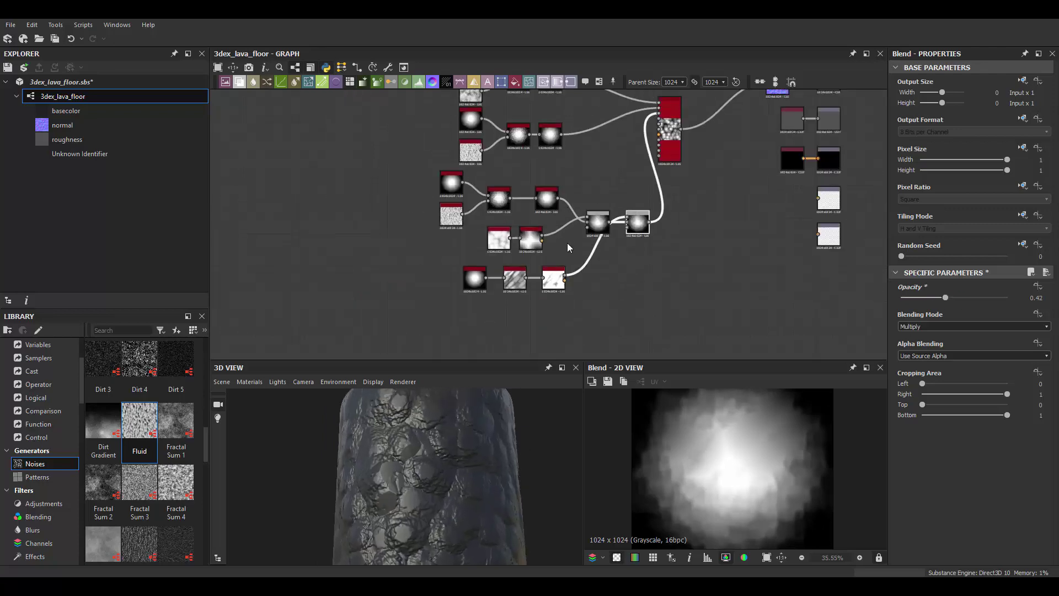
left_click_drag(577, 311, 431, 271)
left_click(520, 291)
middle_click_drag(651, 330, 602, 359)
left_click(606, 257)
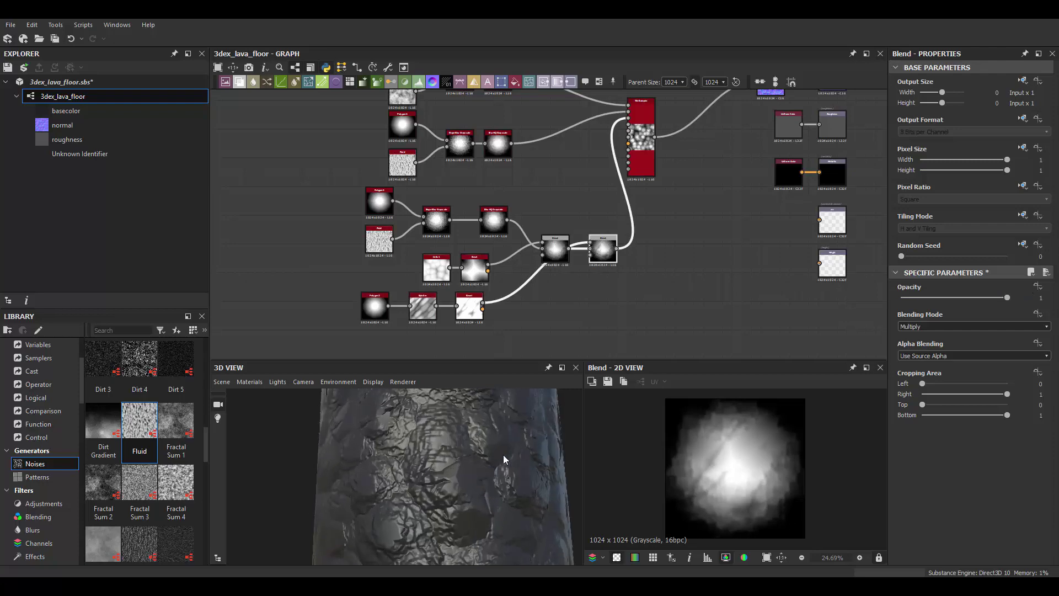
Preview the Tile Sampler output and orbit the 3D view
scroll(494, 199, "down", 2)
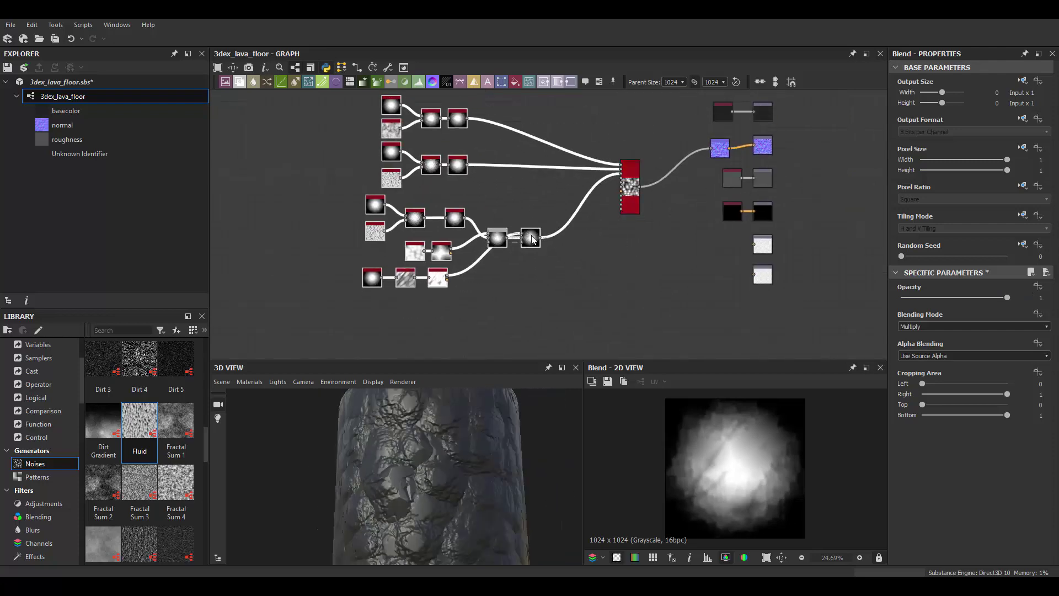
scroll(521, 239, "up", 5)
double_click(508, 238)
middle_click_drag(626, 221, 632, 251)
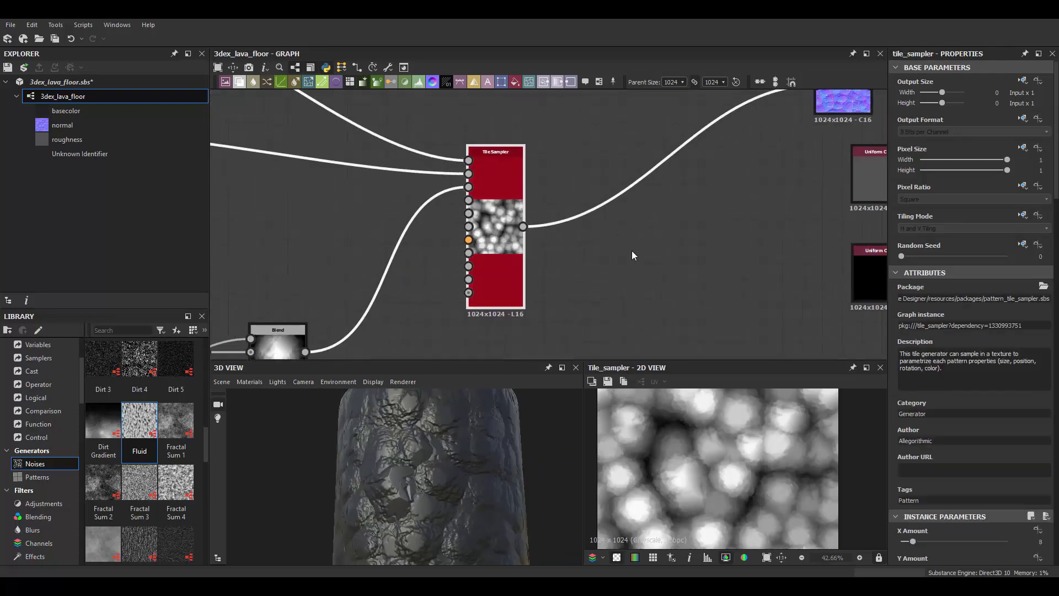
left_click_drag(482, 435, 474, 449)
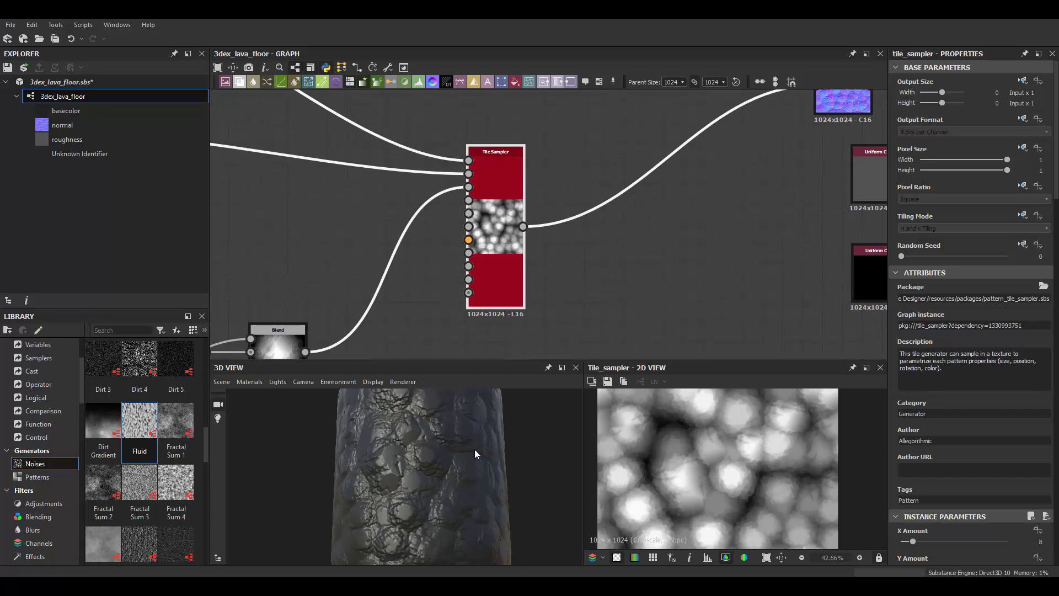
Add an HBAO ambient occlusion node after the Tile Sampler, height depth 0.26, radius 0.25
middle_click_drag(526, 273, 630, 210)
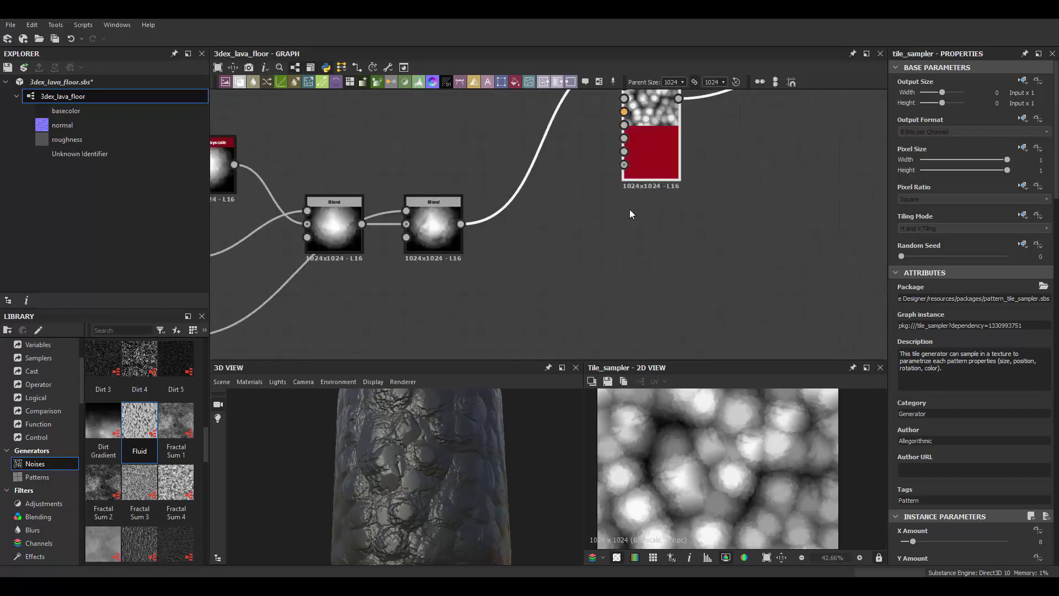
scroll(563, 228, "down", 2)
scroll(581, 230, "up", 1)
key("space")
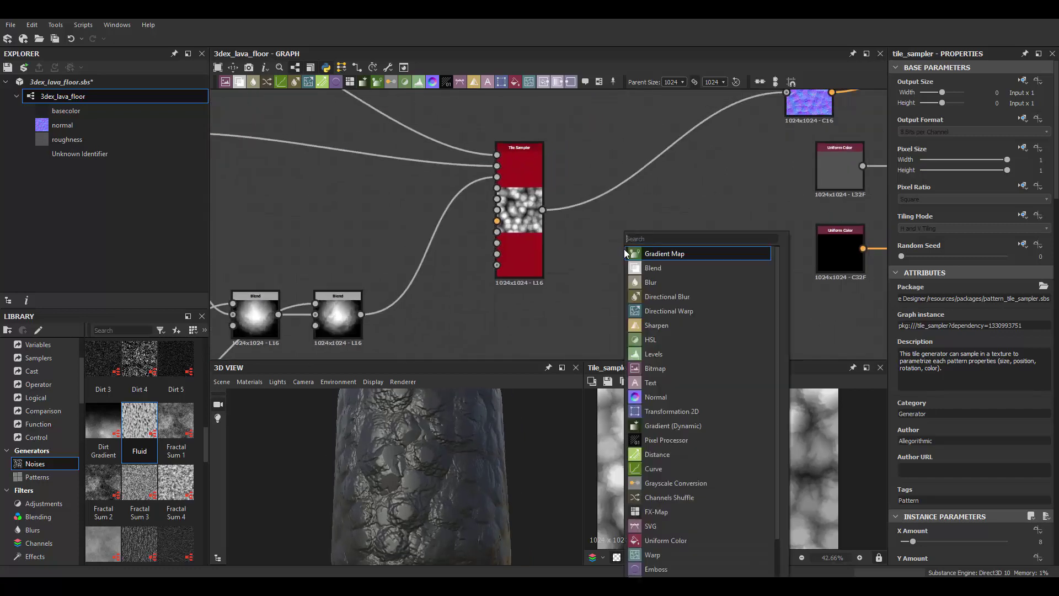
left_click(624, 251)
scroll(620, 255, "up", 3)
scroll(941, 486, "down", 3)
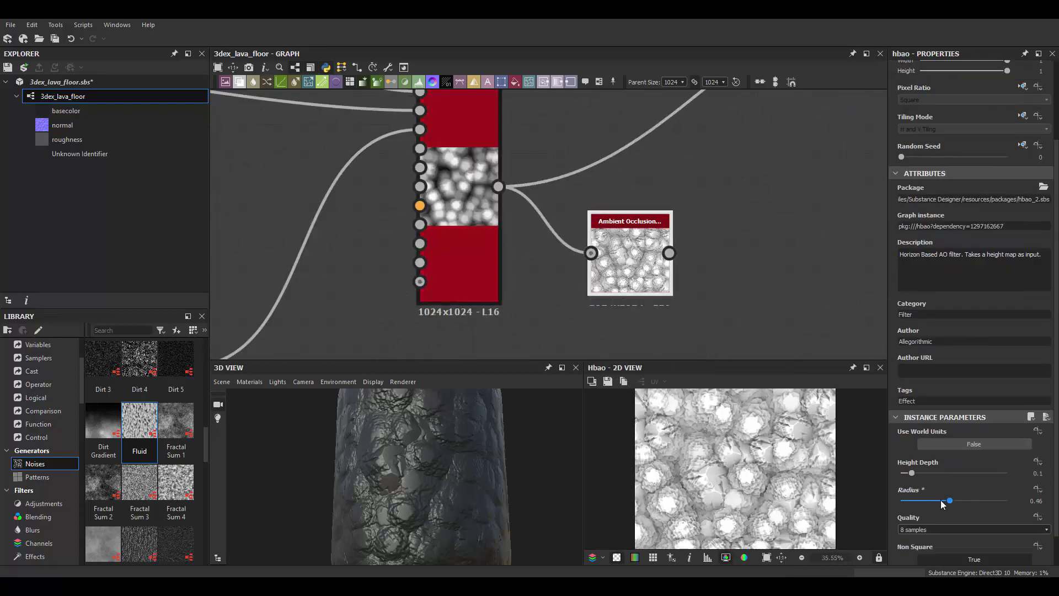
left_click_drag(942, 500, 928, 469)
scroll(569, 347, "down", 3)
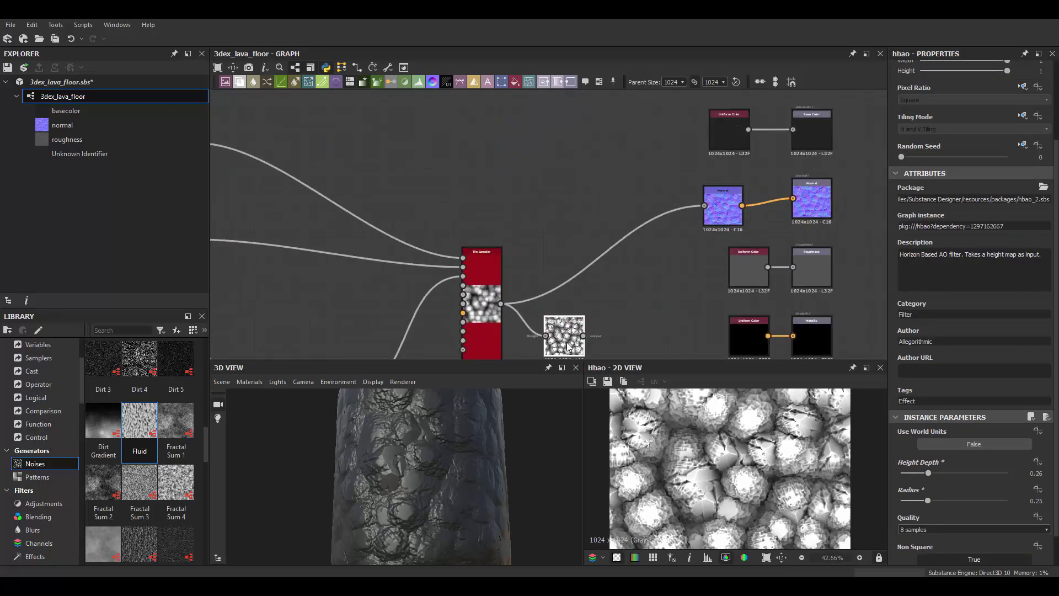
scroll(557, 208, "up", 1)
Add a Histogram Range node connected from the Tile Sampler
key("space")
type("histogram")
key("Return")
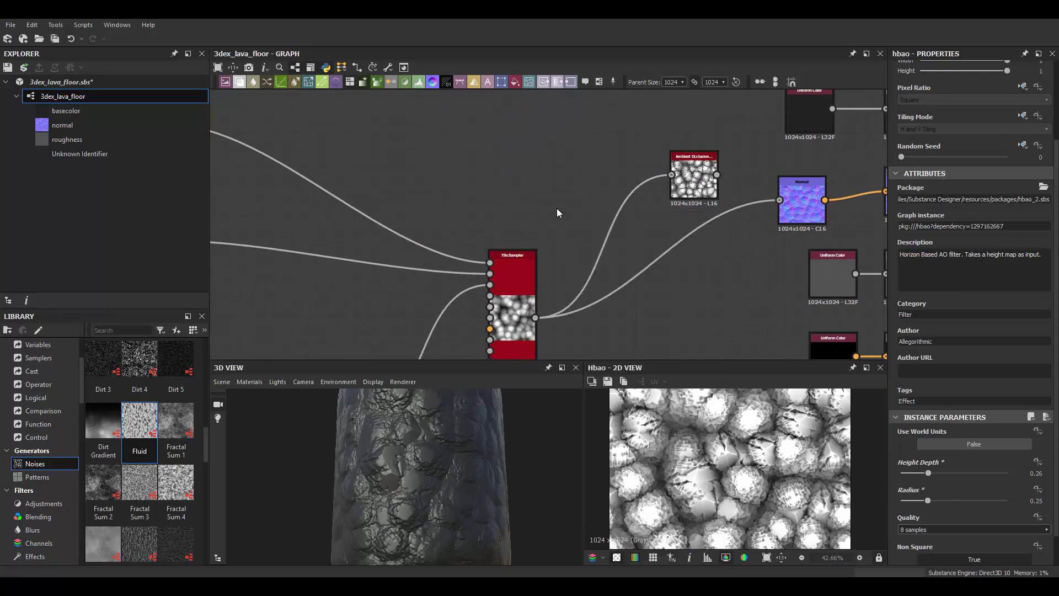
mouse_move(535, 318)
left_mouse_down()
mouse_move(550, 257)
mouse_move(540, 207)
left_mouse_up()
Lower the Histogram Range to 0.26
left_click_drag(953, 528, 929, 528)
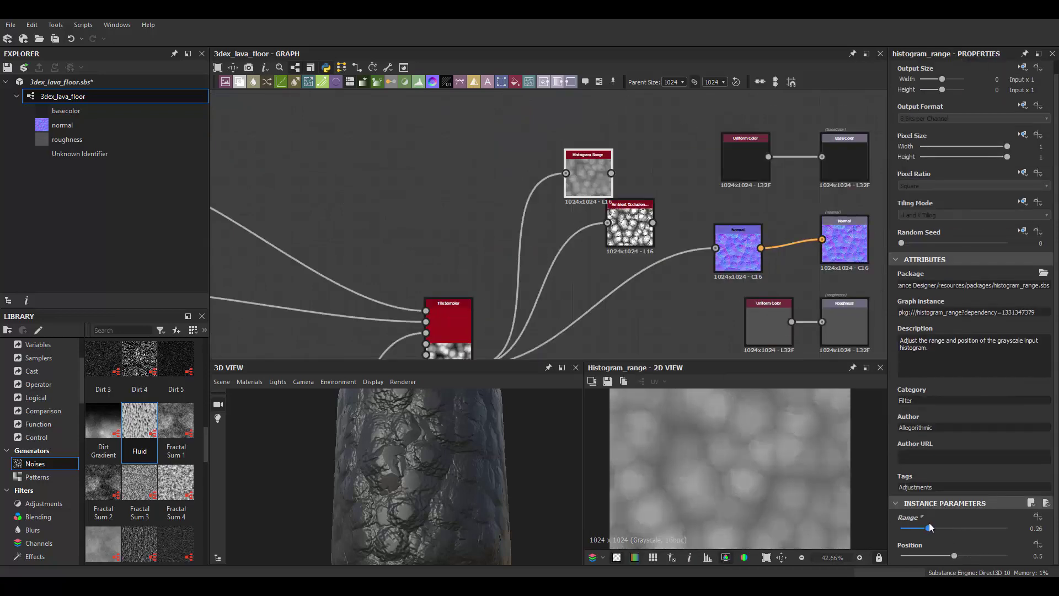
scroll(729, 469, "down", 2)
middle_click_drag(599, 184, 581, 205)
scroll(740, 440, "up", 1)
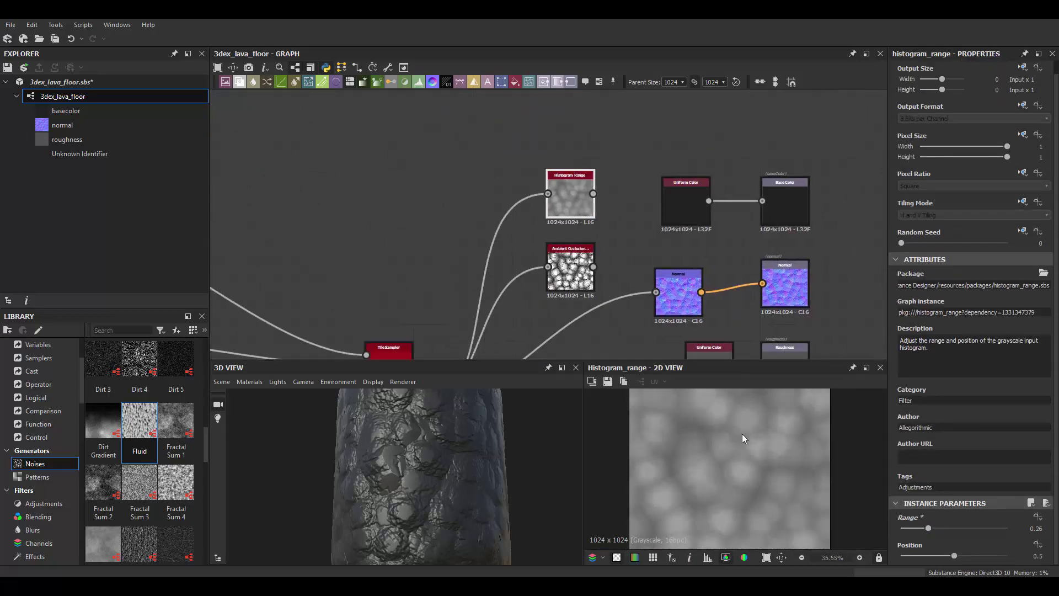
middle_click_drag(416, 280, 521, 197)
Add a Highpass Grayscale node fed by the Tile Sampler near the base colour output
key("space")
type("high")
left_click(599, 237)
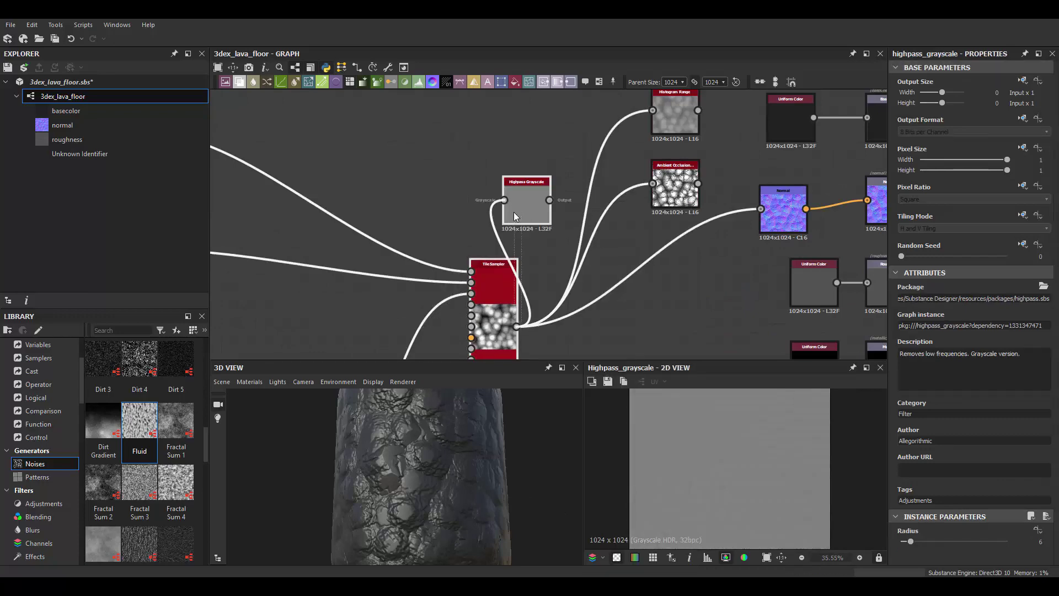
middle_click_drag(763, 92, 674, 163)
scroll(675, 165, "up", 1)
left_click_drag(695, 205, 634, 219)
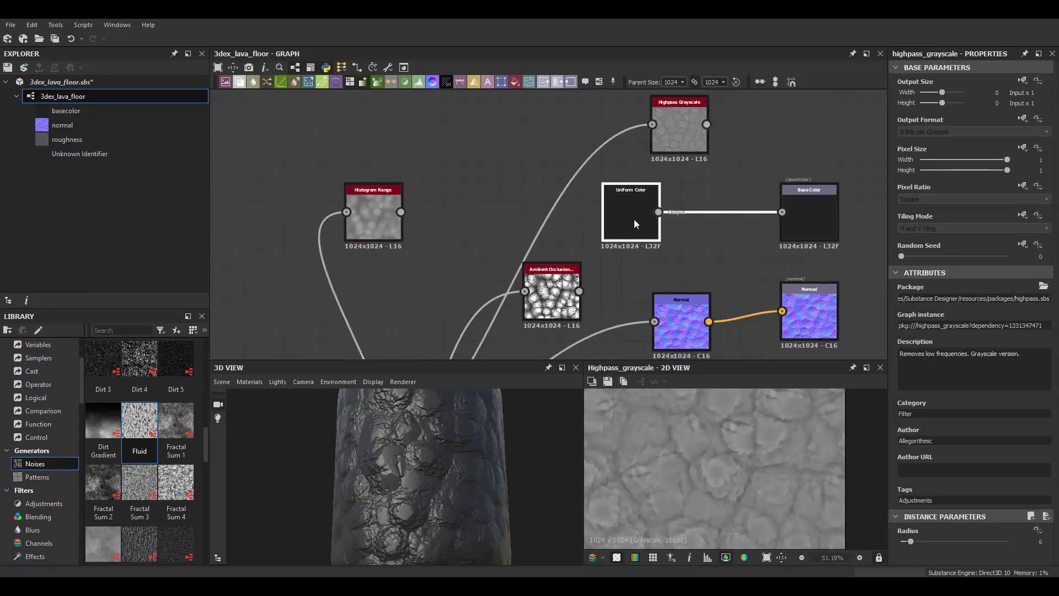
Insert a Blend before BaseColor with the highpass as foreground, Overlay mode, opacity 0.84
key("b")
mouse_move(703, 124)
left_mouse_down()
mouse_move(631, 124)
mouse_move(703, 199)
left_mouse_up()
left_click(724, 207)
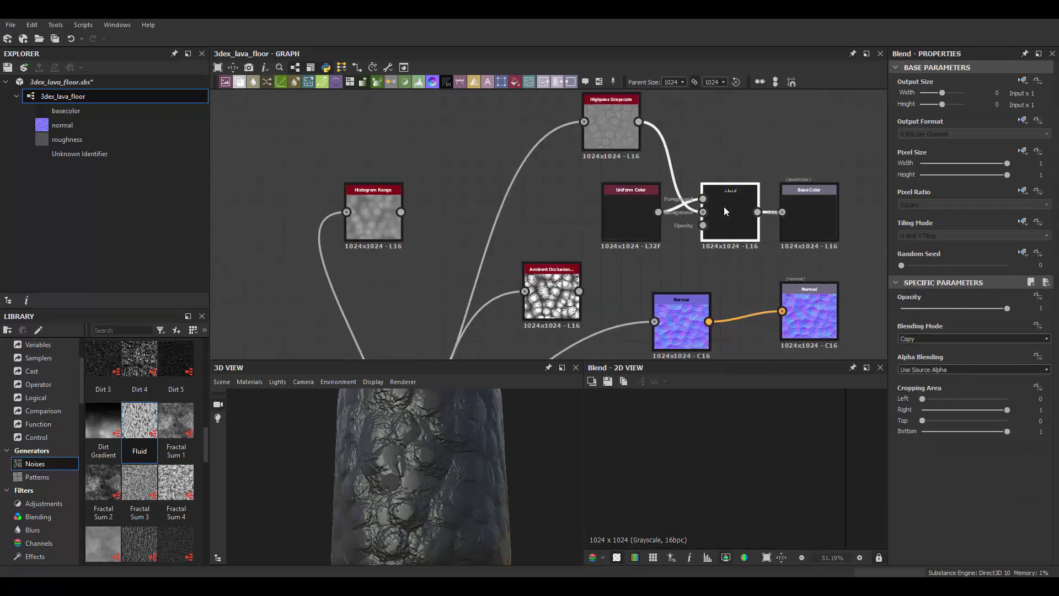
left_click(936, 327)
left_click(924, 397)
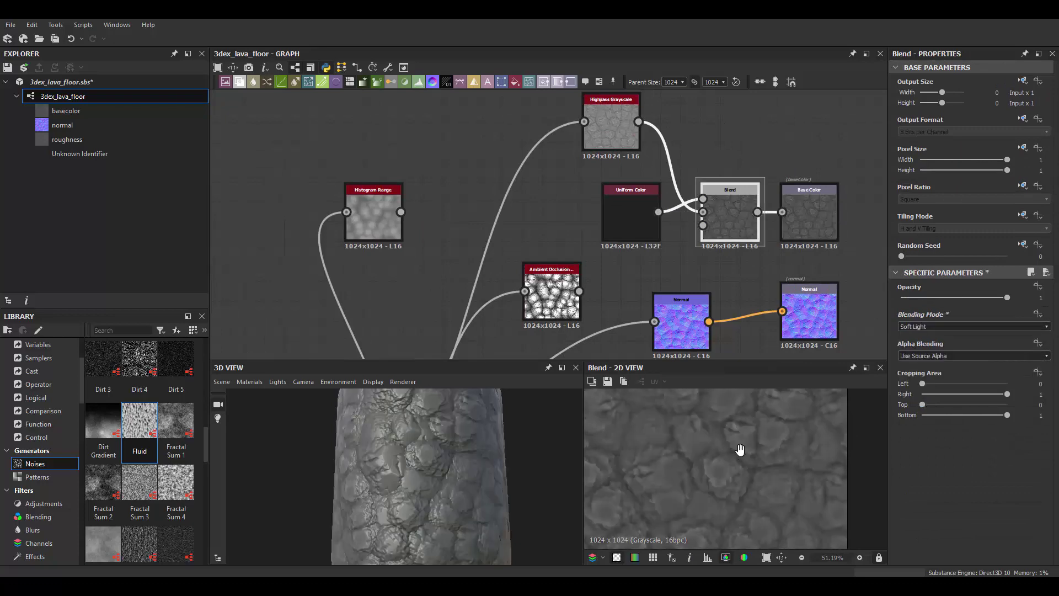
left_click(924, 336)
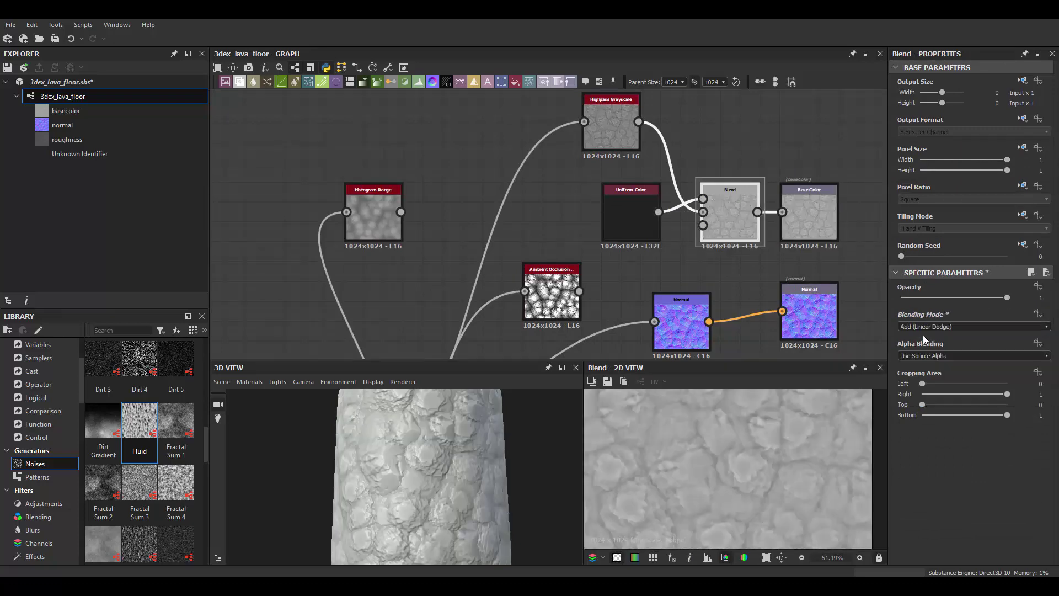
key("Down")
key("Down")
key("Down")
key("Down")
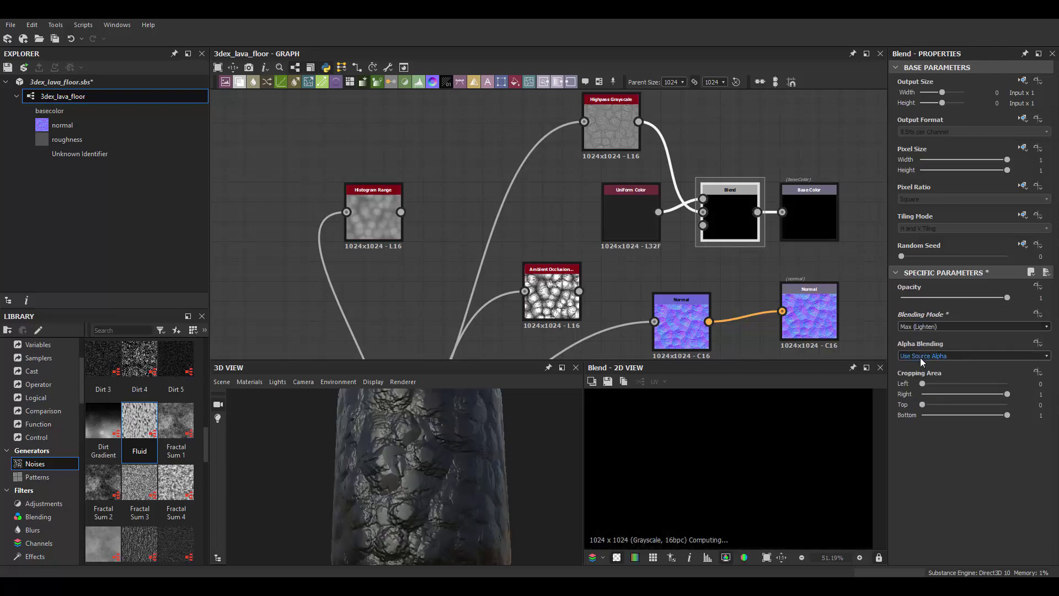
key("Down")
key("Down")
key("Down")
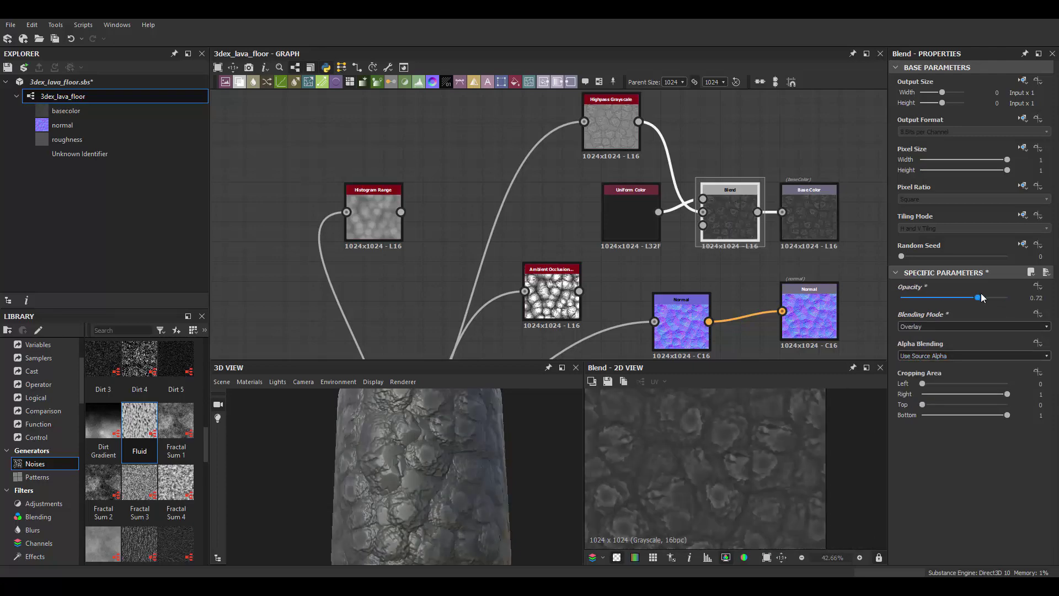
left_click(990, 298)
Check the highpass node and the resulting Blend
scroll(440, 450, "up", 2)
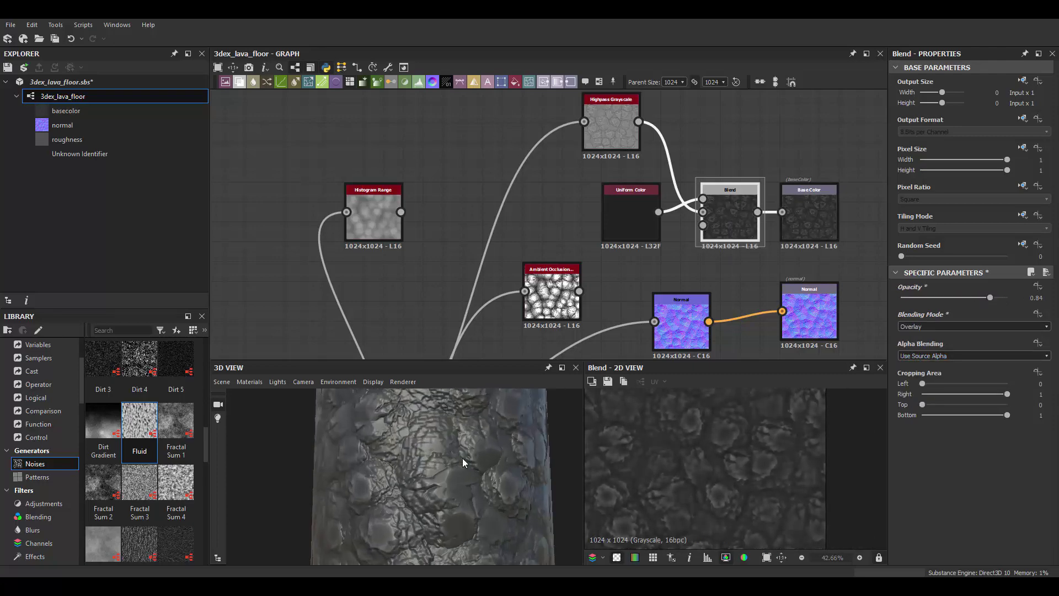
left_click(611, 124)
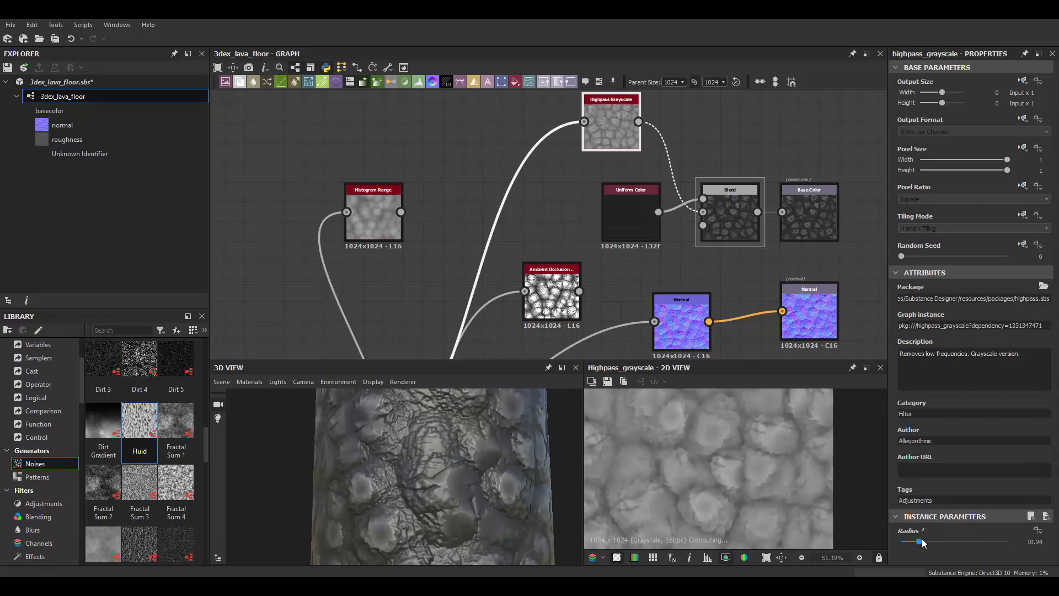
left_click(730, 213)
scroll(587, 224, "down", 3)
Duplicate the Base Color output and label the copy 'emissive'
left_click_drag(588, 223, 566, 176)
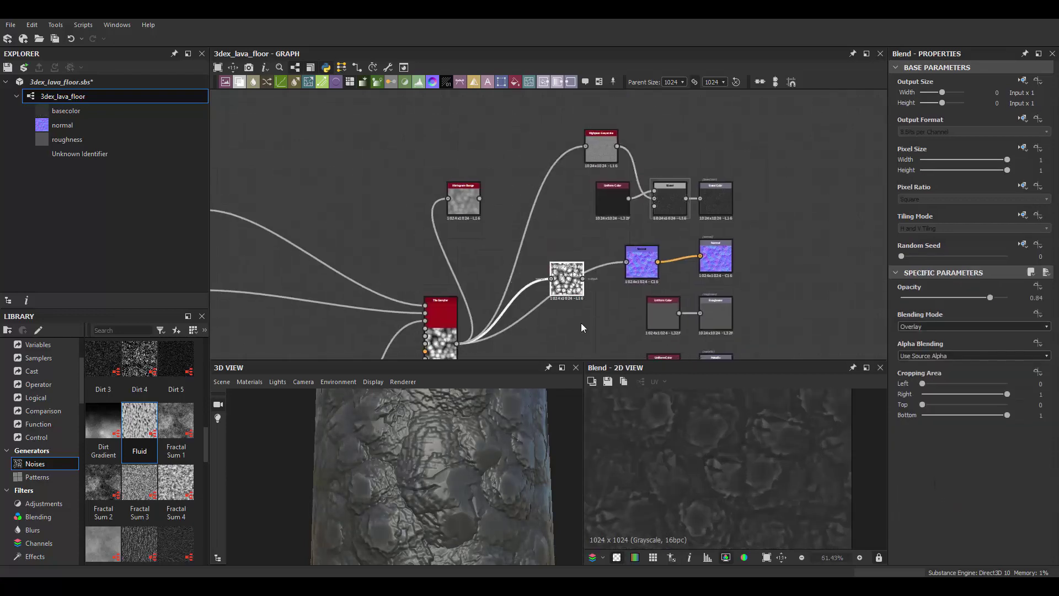
left_click(552, 181)
scroll(574, 204, "up", 2)
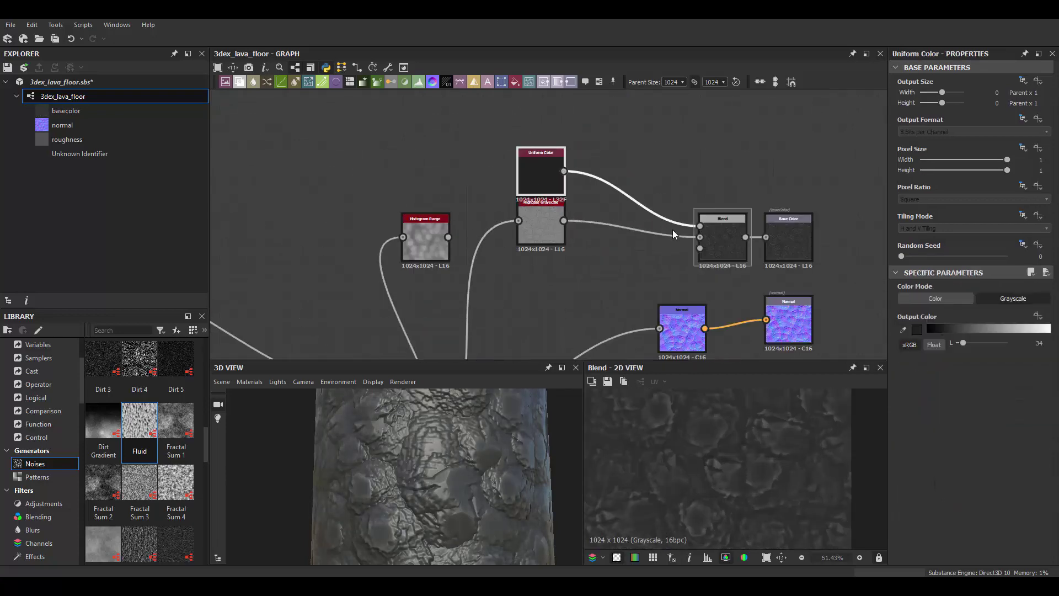
left_click(796, 232)
key("ctrl+d")
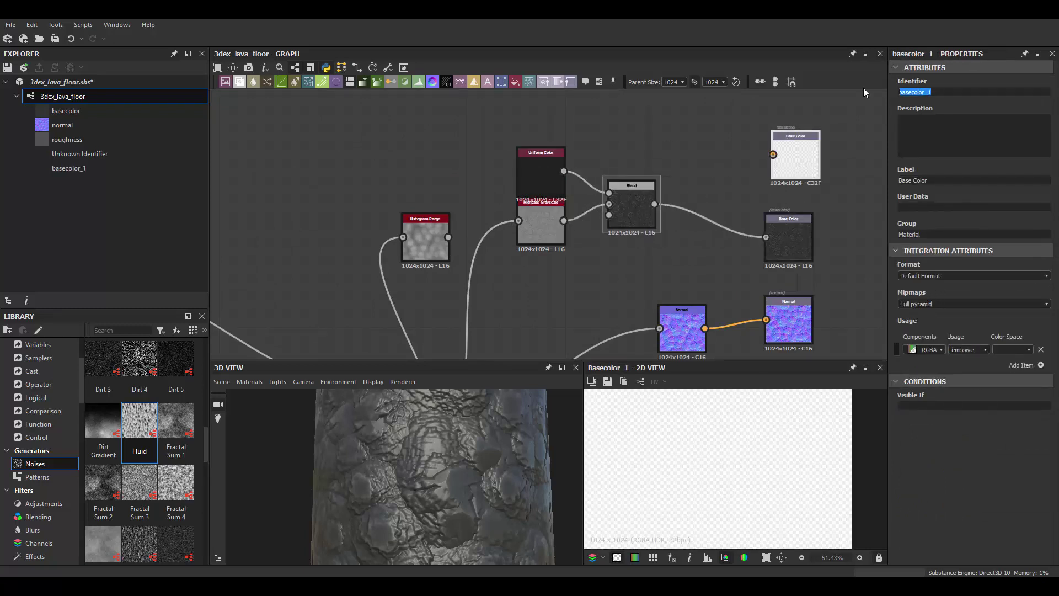
left_click_drag(934, 180, 897, 180)
type("emissive")
key("Return")
Add a Gradient Map node linked from the Tile Sampler
middle_click_drag(821, 165, 716, 181)
scroll(720, 165, "down", 2)
left_click_drag(559, 173, 555, 213)
Set the Gradient Map to a golden-yellow-to-red lava gradient
left_click(601, 234)
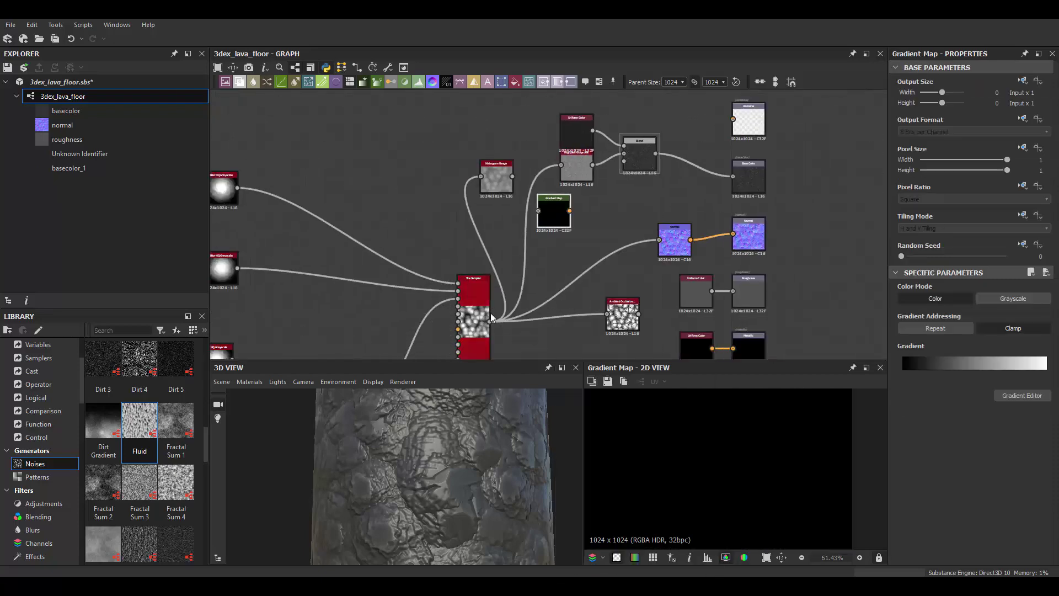
left_click(1000, 397)
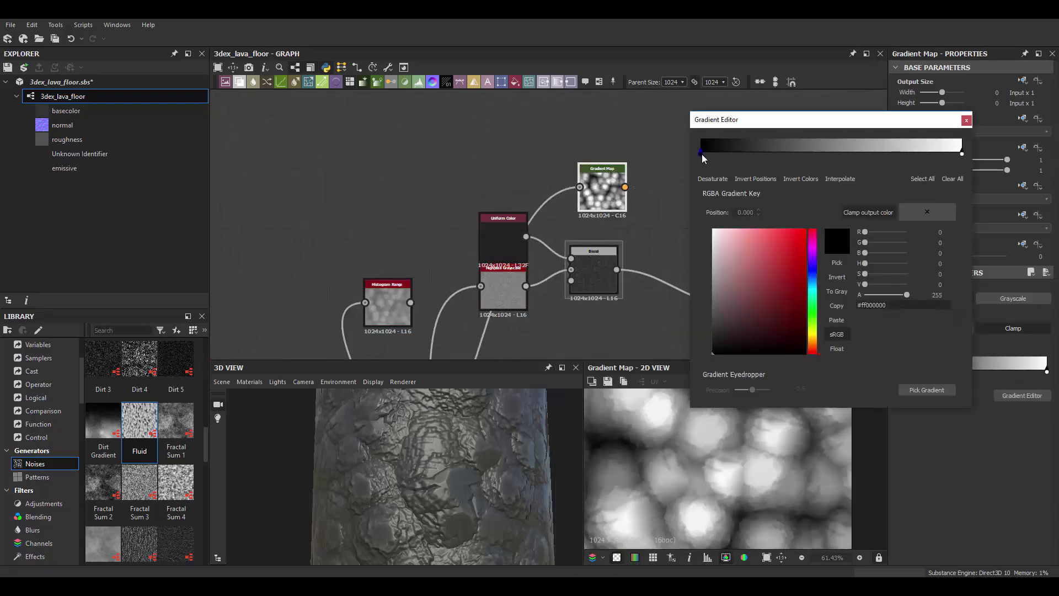
left_click(793, 254)
left_click(813, 338)
left_click(807, 236)
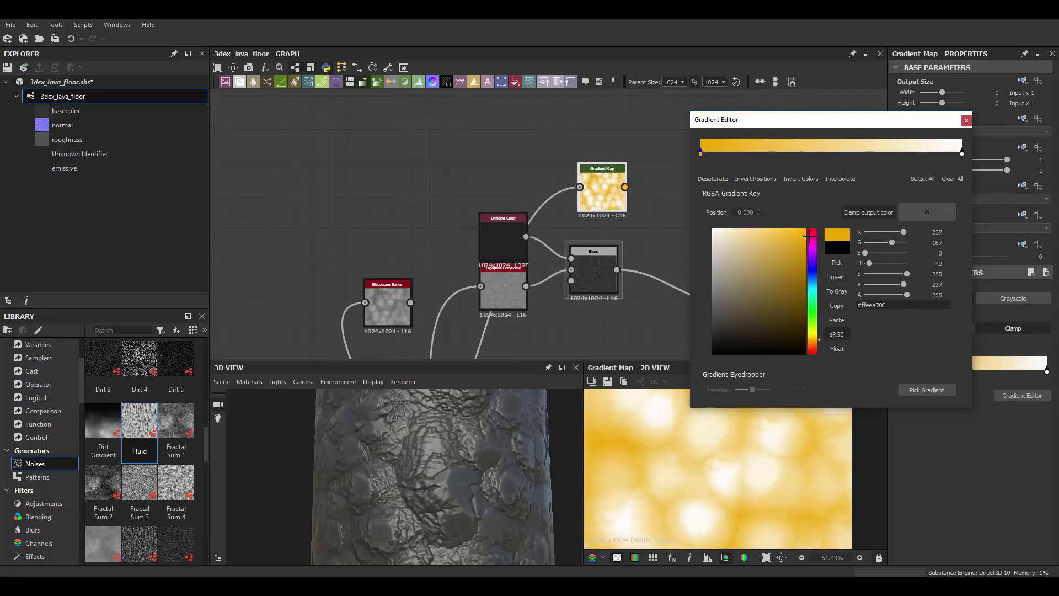
left_click(962, 149)
left_click(807, 244)
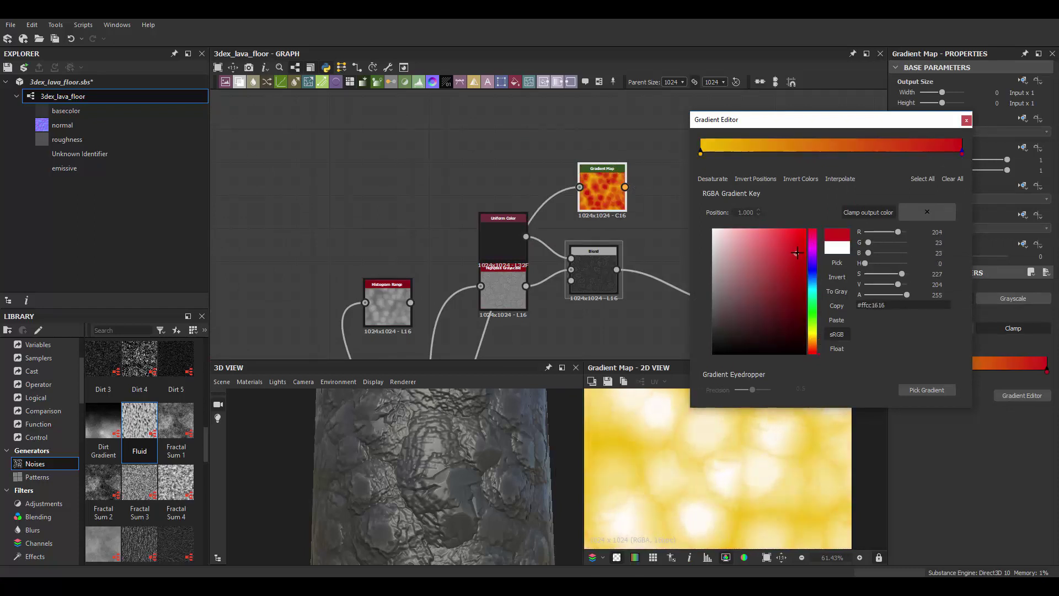
left_click(701, 153)
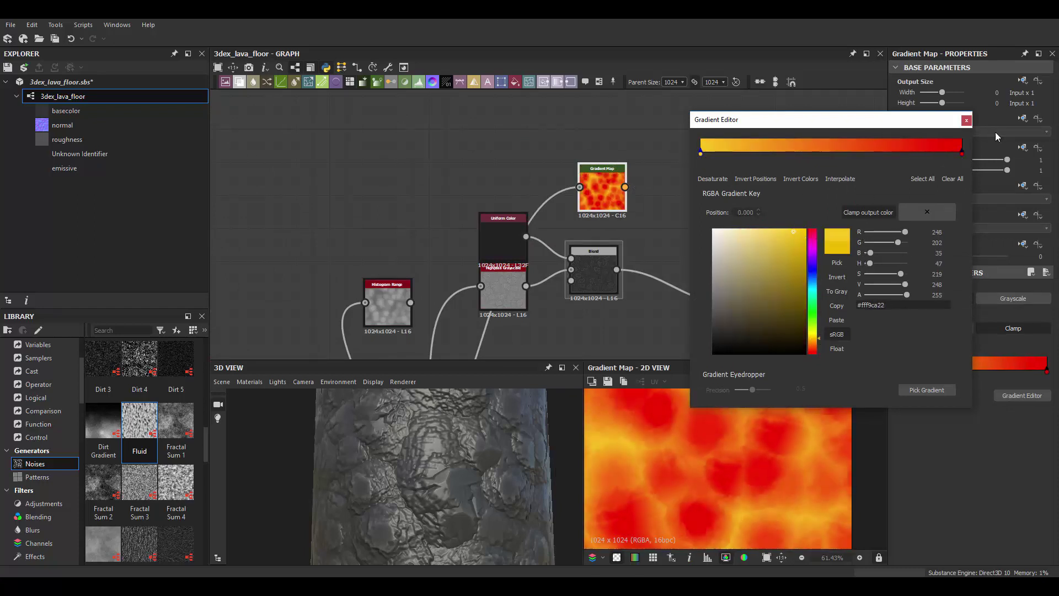
left_click(967, 120)
Add a Blend node with the Gradient Map output as its foreground
mouse_move(615, 201)
left_mouse_down()
mouse_move(616, 178)
mouse_move(574, 155)
left_mouse_up()
scroll(616, 178, "up", 1)
right_click(587, 167)
left_click(612, 186)
scroll(663, 154, "down", 3)
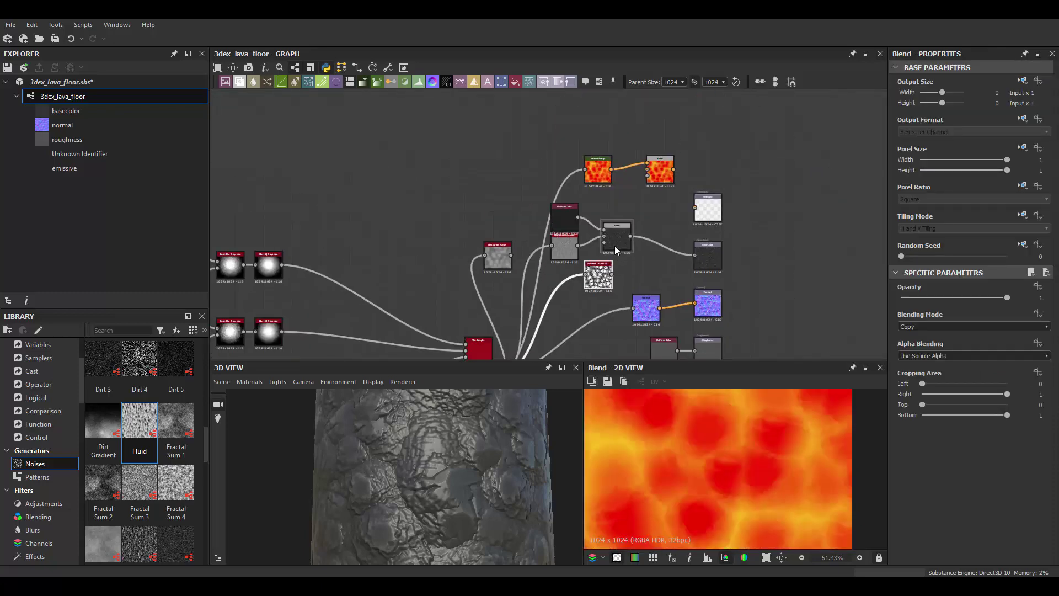
Connect ambient occlusion to the Blend opacity and send the Blend result to the emissive output
scroll(607, 209, "down", 2)
middle_click_drag(607, 182, 607, 231)
scroll(607, 231, "up", 2)
scroll(607, 230, "up", 2)
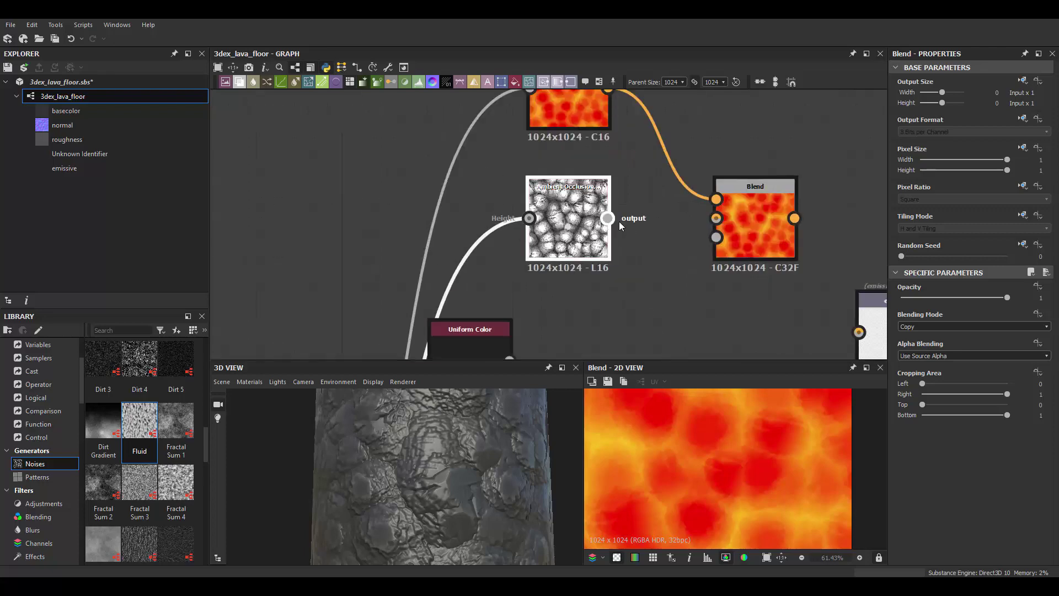
left_click_drag(619, 219, 726, 251)
middle_click_drag(726, 251, 549, 221)
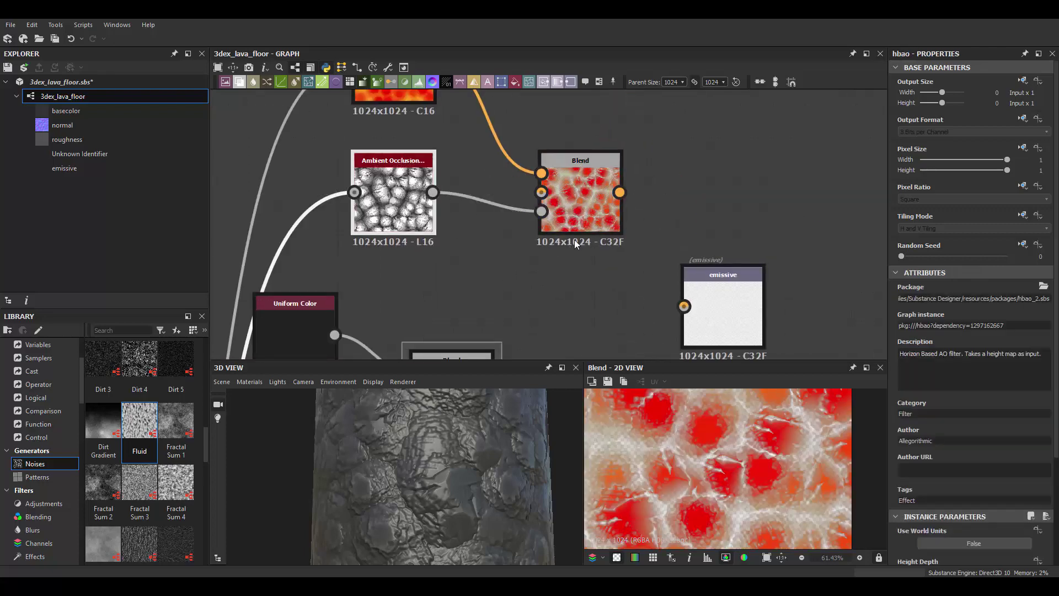
left_click_drag(393, 193, 380, 209)
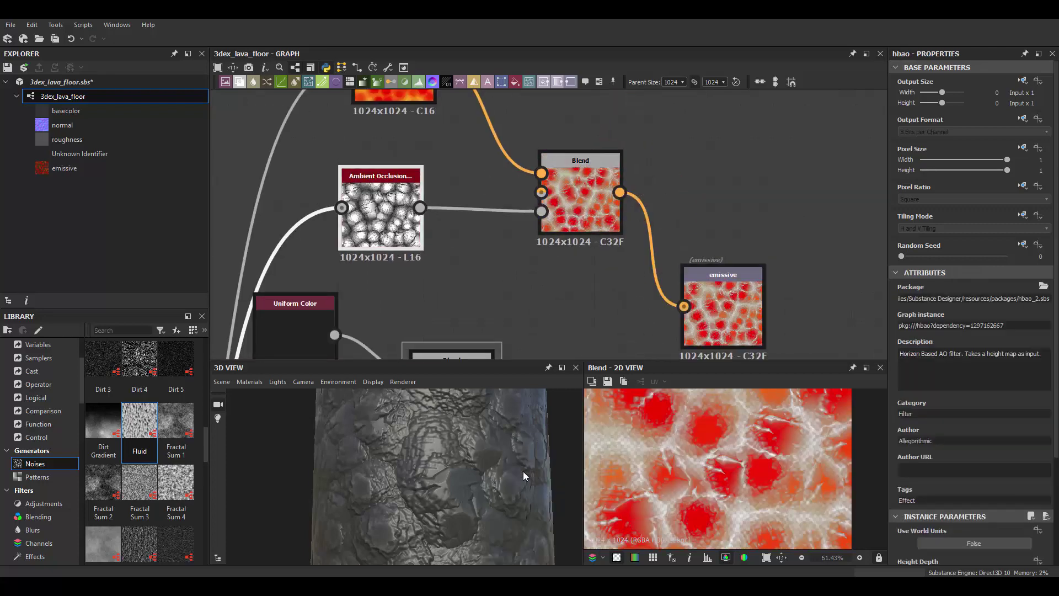
middle_click_drag(382, 214, 414, 224)
Insert a Levels node on the occlusion link, inverting the output and pinching the input levels for high contrast
key("space")
left_click(492, 245)
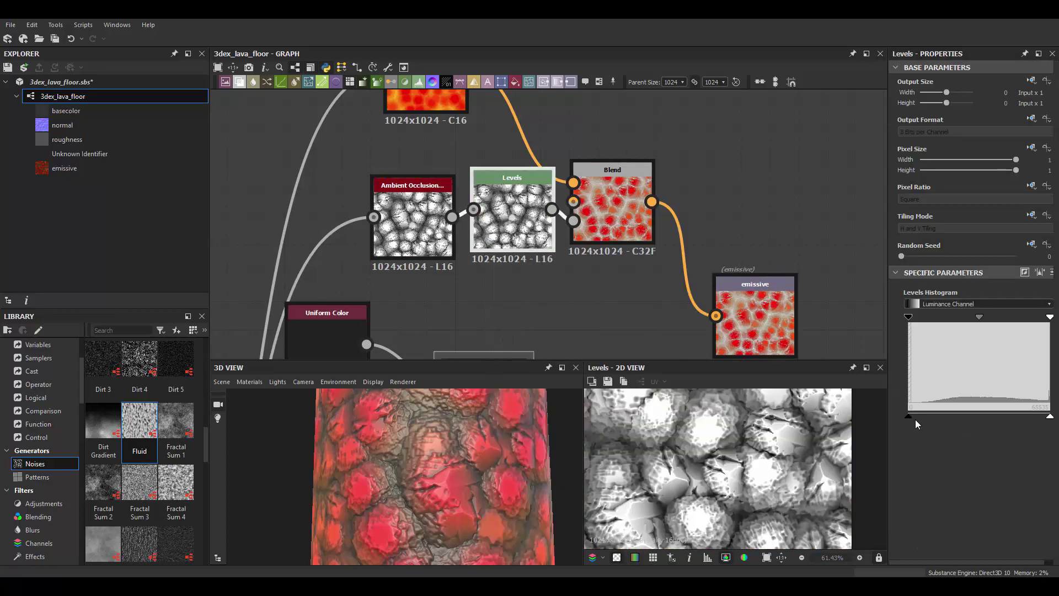
mouse_move(908, 416)
left_mouse_down()
mouse_move(1050, 416)
mouse_move(909, 417)
left_mouse_up()
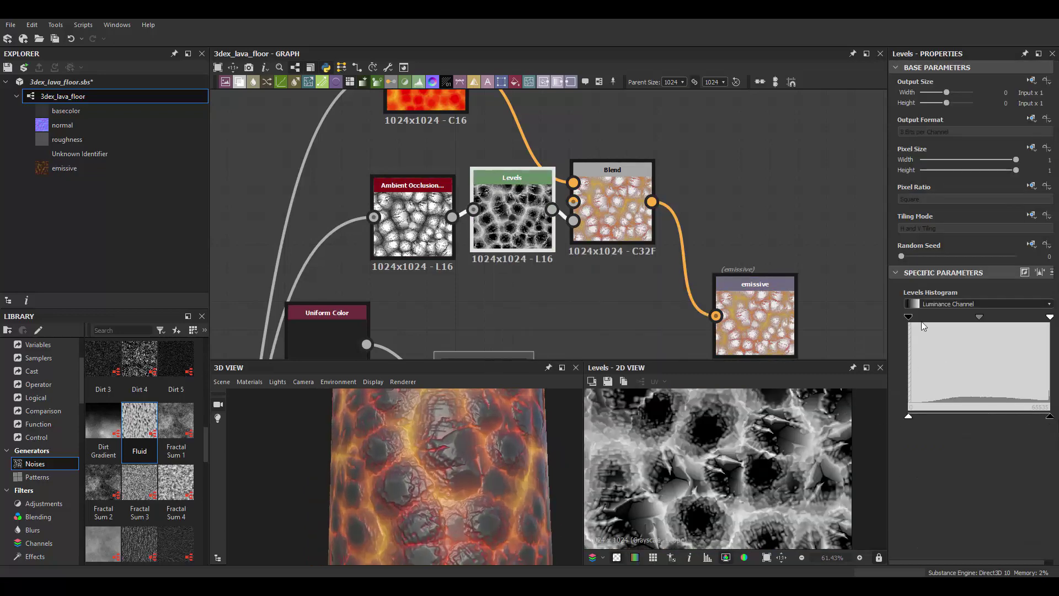
left_click_drag(909, 316, 951, 317)
left_click_drag(1050, 316, 955, 318)
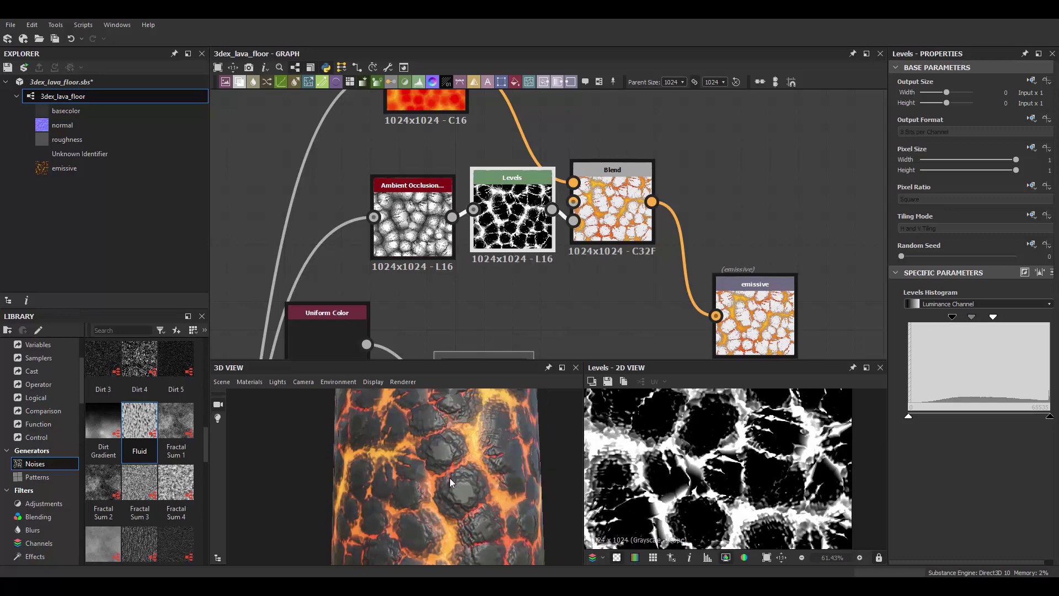
Inspect the Ambient Occlusion node's settings
scroll(445, 446, "down", 3)
scroll(445, 446, "up", 3)
scroll(449, 457, "down", 1)
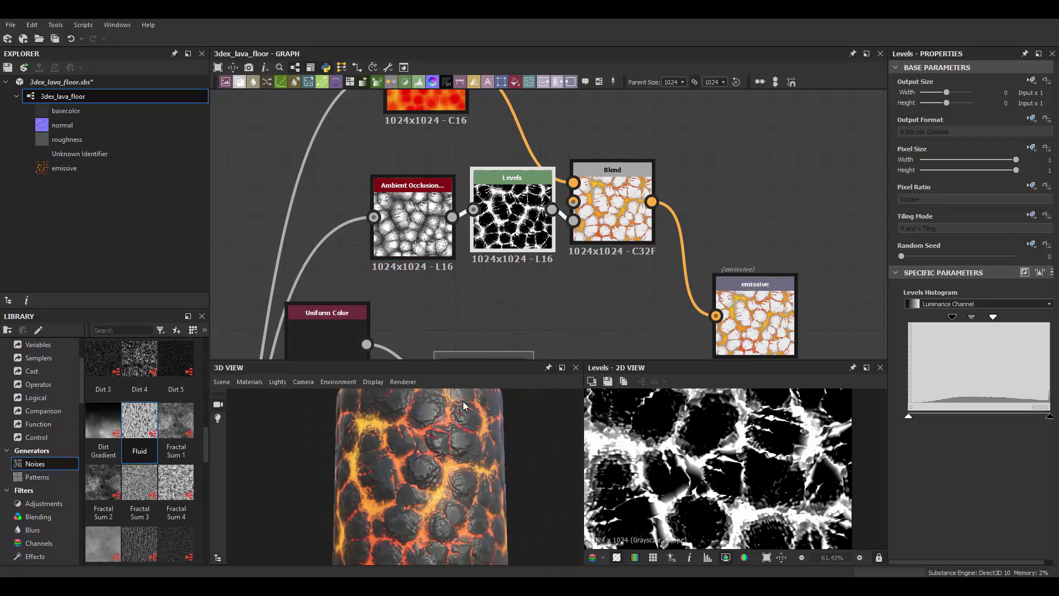
left_click(412, 220)
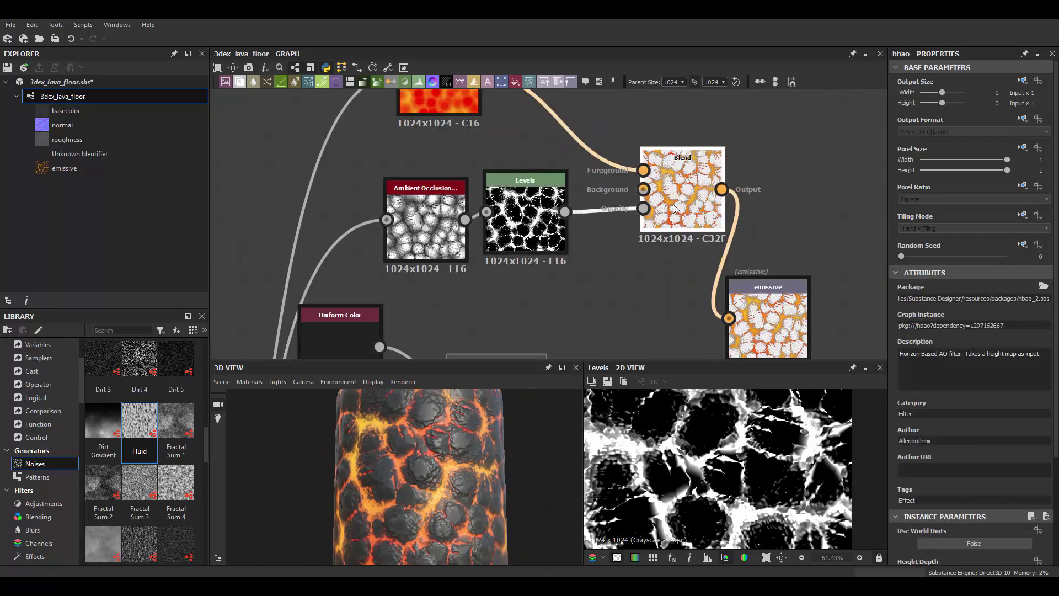
scroll(687, 255, "down", 5)
scroll(687, 257, "down", 2)
scroll(602, 224, "up", 2)
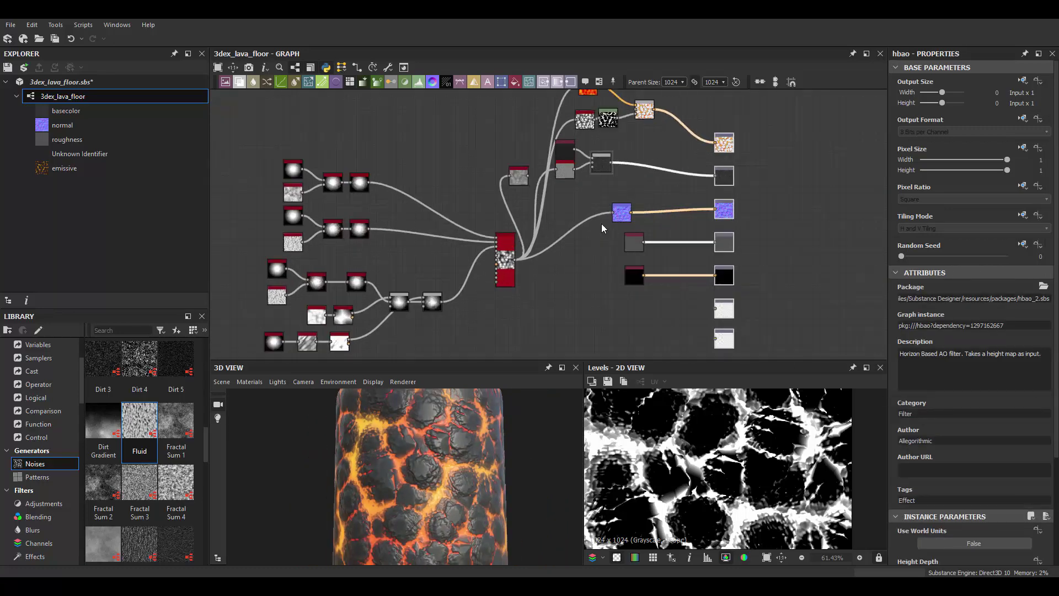
scroll(647, 296, "up", 3)
scroll(648, 296, "down", 1)
scroll(605, 269, "up", 3)
Insert a Blur HQ Grayscale between occlusion and Levels with lowered intensity
scroll(669, 219, "up", 3)
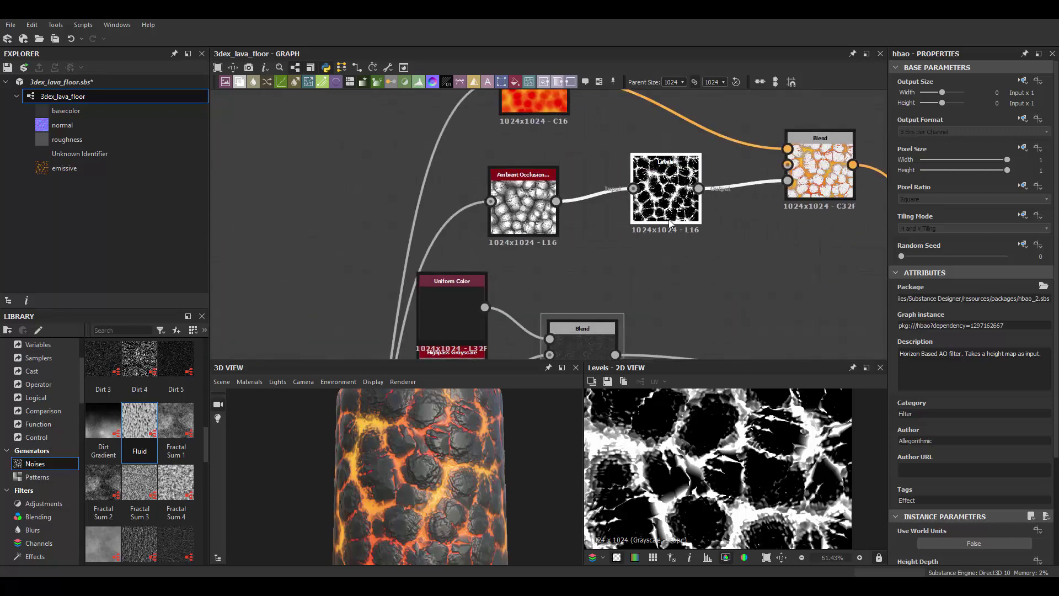
middle_click_drag(669, 219, 594, 236)
key("space")
type("blur")
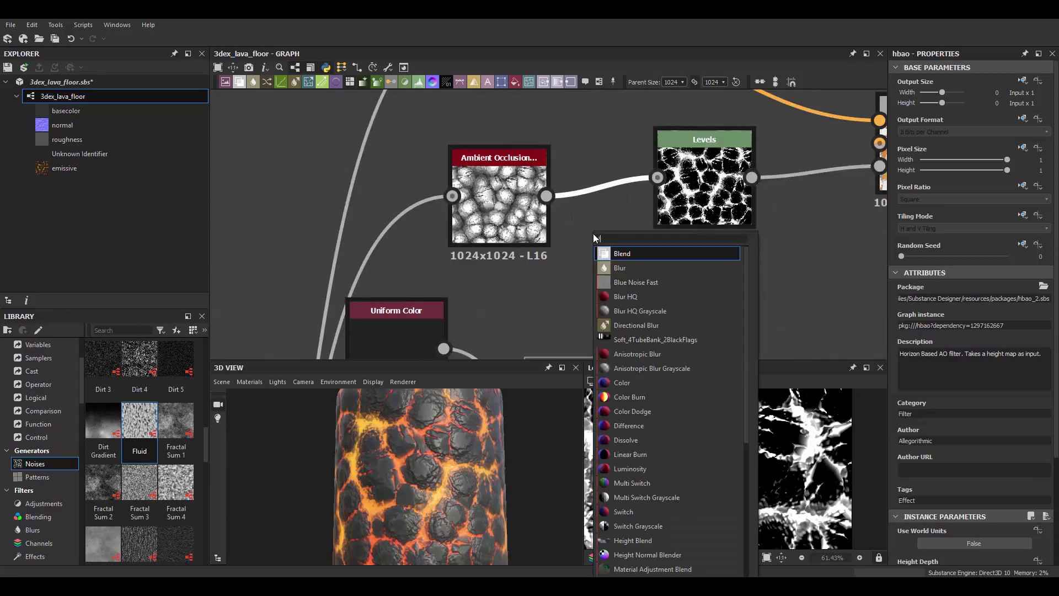
key("Return")
left_click(626, 213)
left_click_drag(967, 528, 910, 527)
Set the ambient occlusion Height Depth to 0.29 and Radius to 0.24
scroll(479, 456, "up", 3)
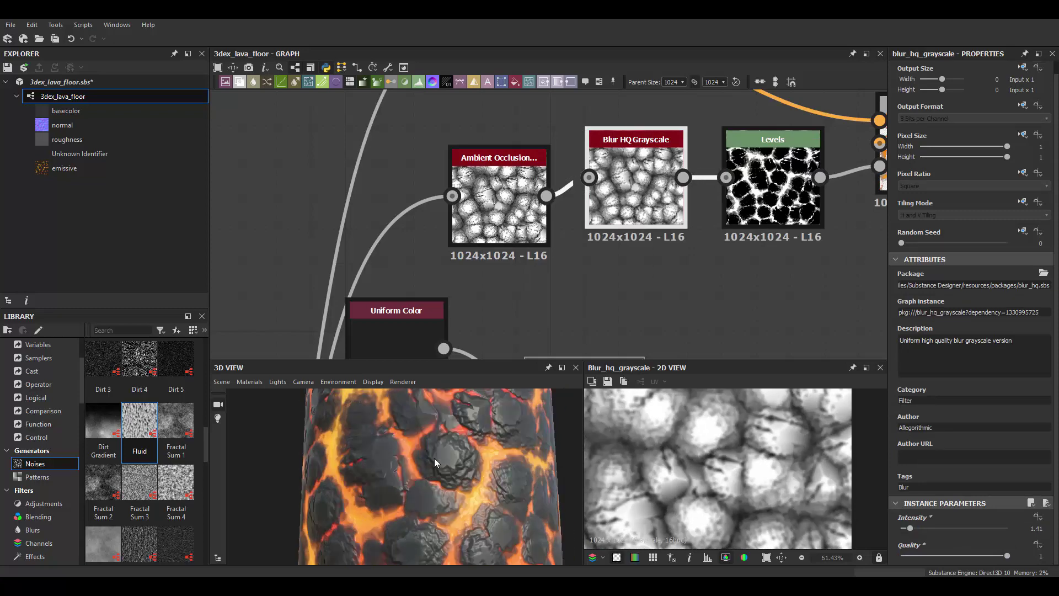
scroll(421, 465, "down", 3)
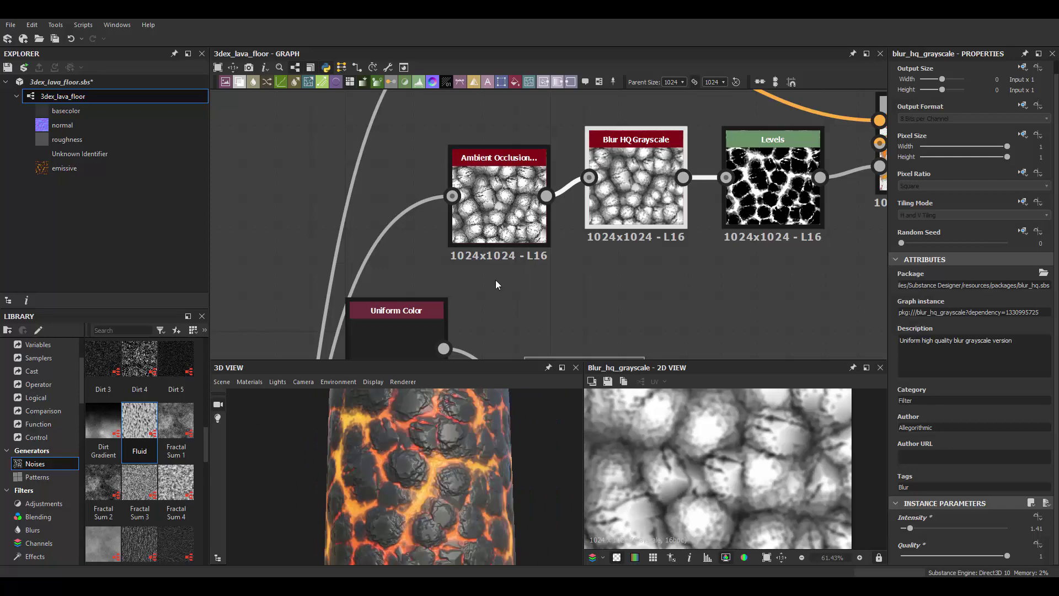
left_click(499, 242)
scroll(930, 462, "down", 3)
mouse_move(929, 465)
left_mouse_down()
mouse_move(979, 464)
mouse_move(924, 464)
mouse_move(905, 437)
mouse_move(978, 437)
mouse_move(920, 437)
mouse_move(937, 464)
mouse_move(932, 437)
mouse_move(927, 464)
left_mouse_up()
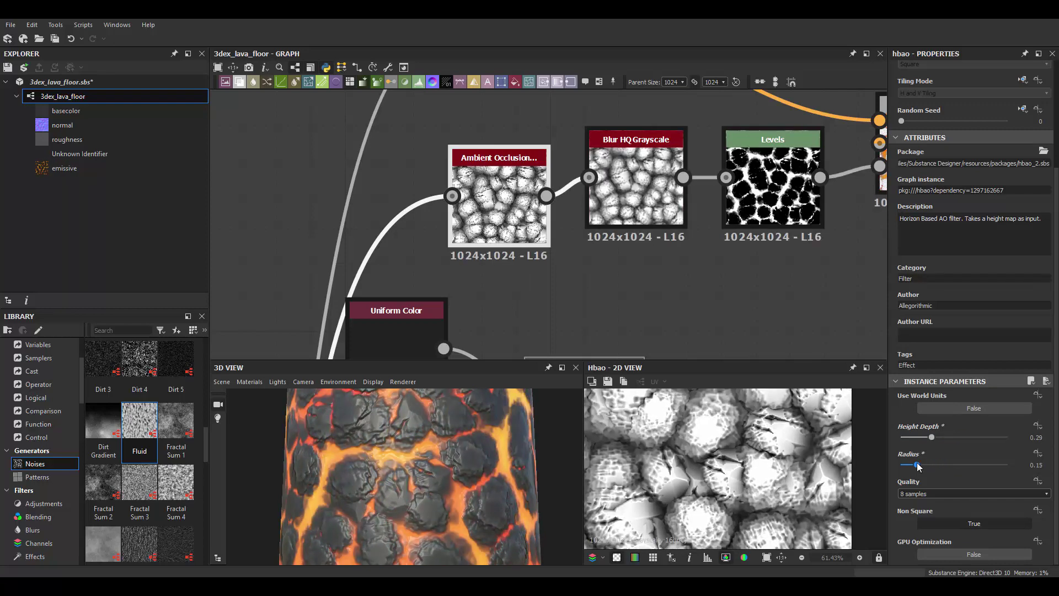
scroll(449, 466, "down", 2)
left_click_drag(449, 462, 411, 453)
Add a Curvature Smooth node fed from the normal map
scroll(552, 221, "down", 3)
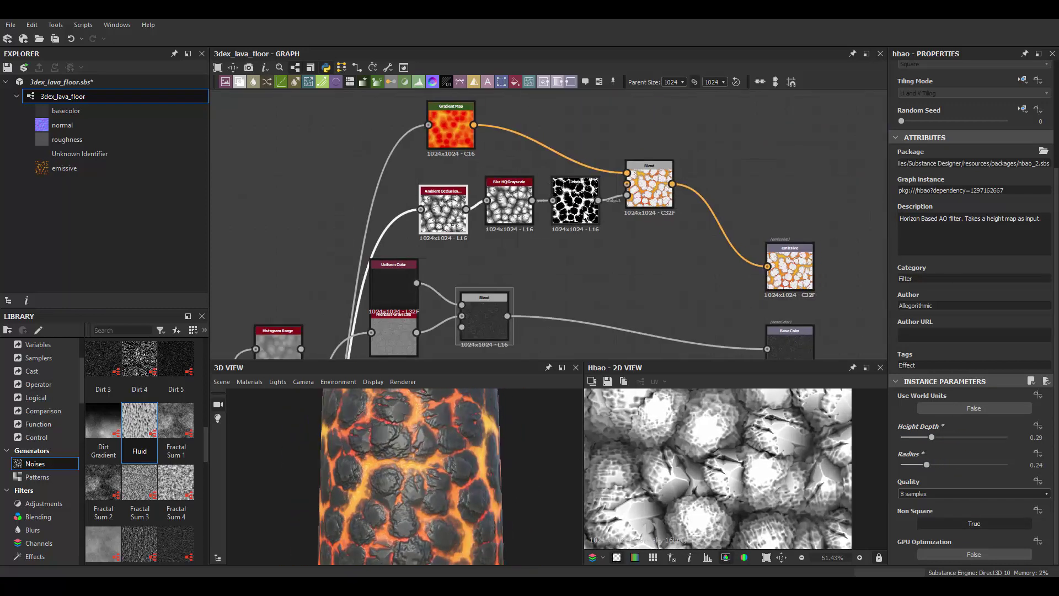
middle_click_drag(744, 260, 651, 234)
key("space")
type("curv")
left_click(680, 282)
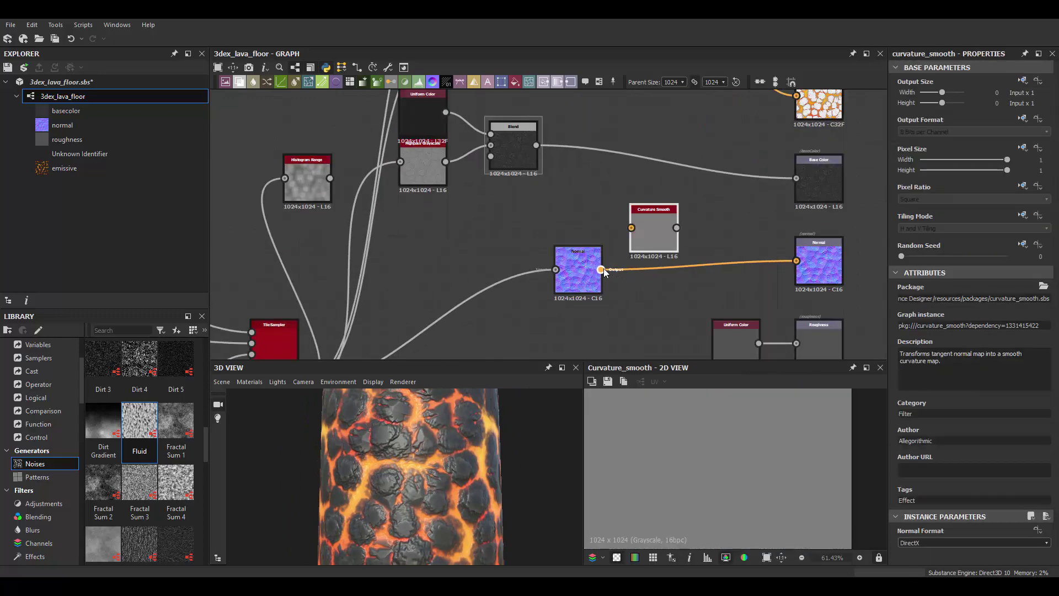
Chain a second Blend after the base color Blend, with Curvature Smooth as input
scroll(603, 268, "up", 2)
scroll(565, 282, "up", 2)
left_click_drag(442, 177, 638, 176)
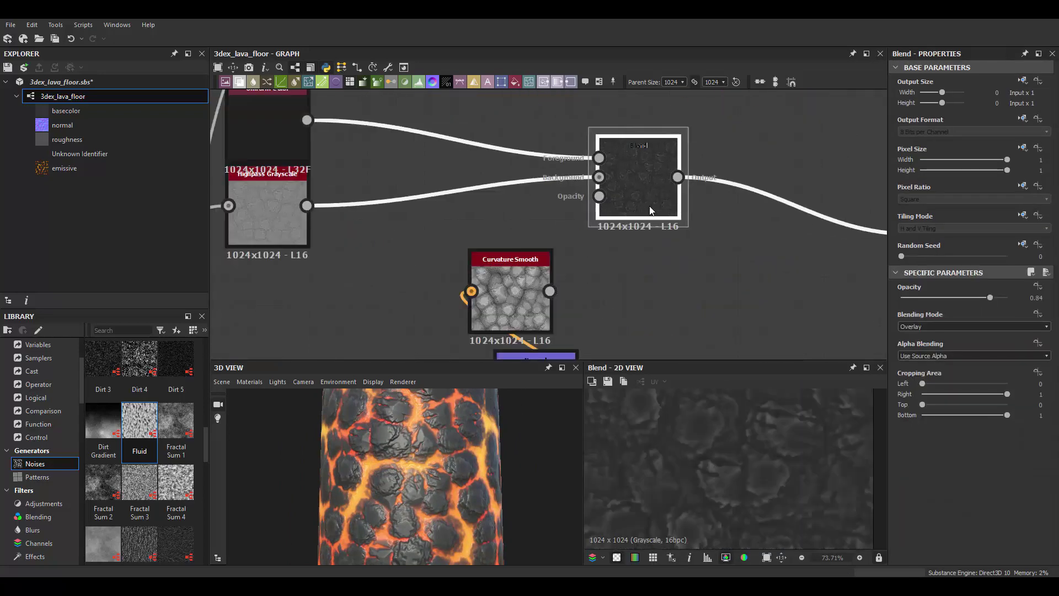
key("space")
left_click(673, 237)
left_click_drag(550, 291, 742, 158)
left_click_drag(485, 242, 619, 235)
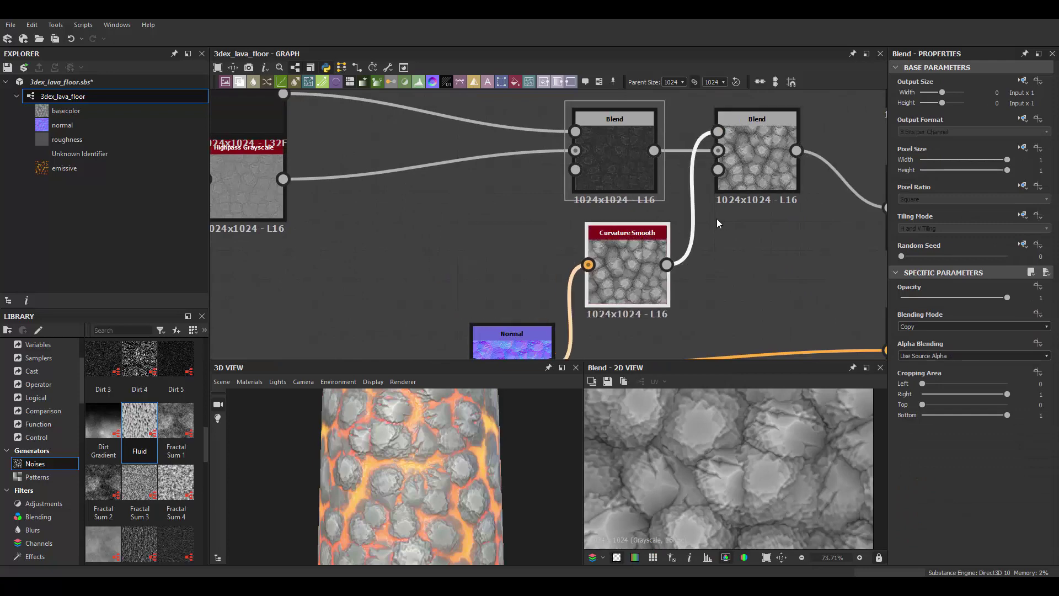
Try Subtract, Max (Lighten), Add Sub and Overlay modes on the curvature Blend, lowering its opacity
left_click(973, 326)
left_click(928, 345)
key("Down")
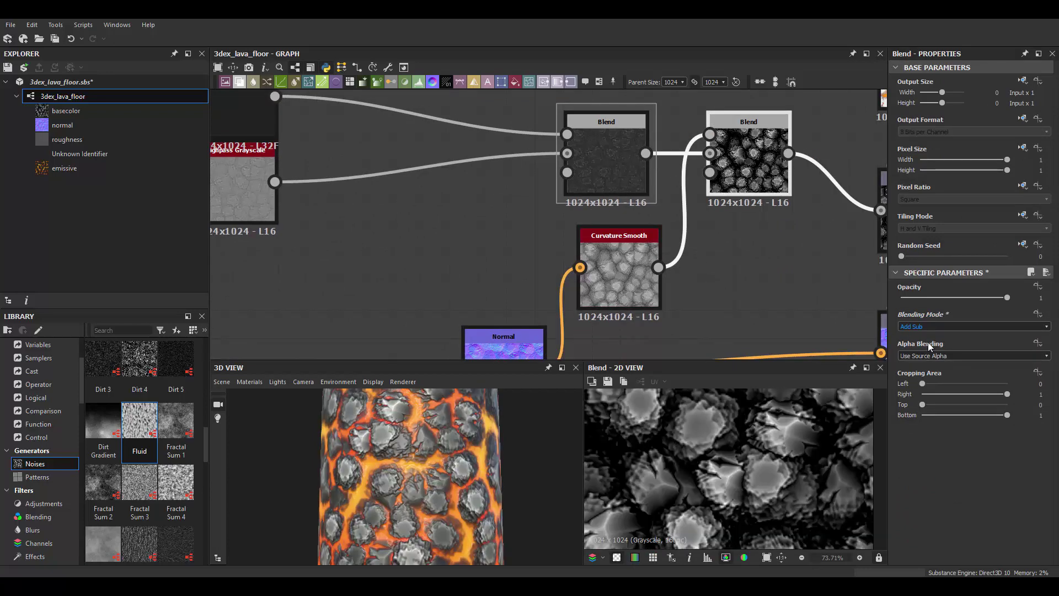
key("Down")
key("Down")
key("Up")
left_click(935, 298)
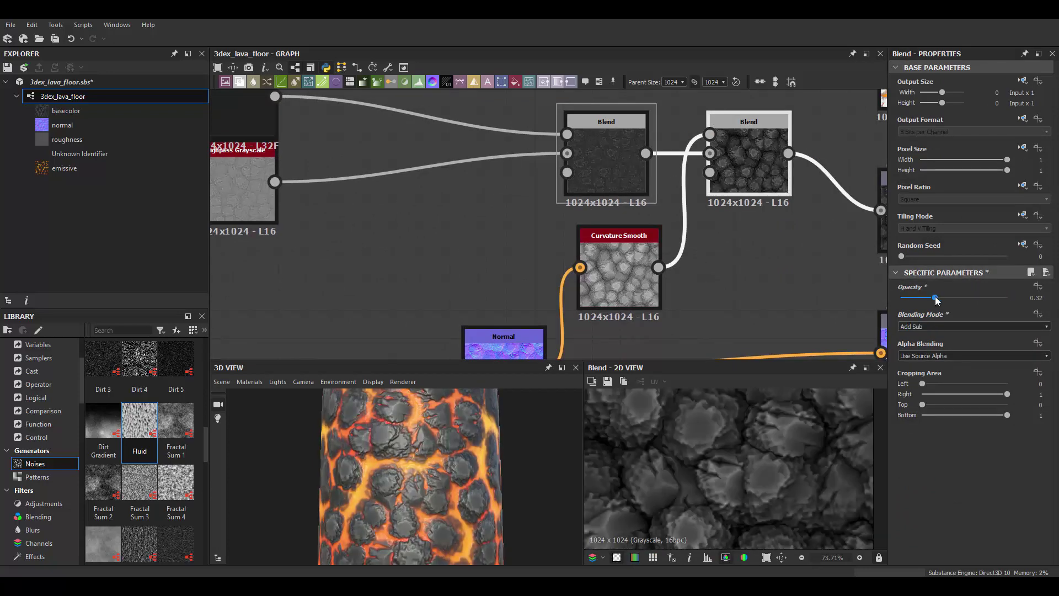
left_click_drag(927, 299, 891, 301)
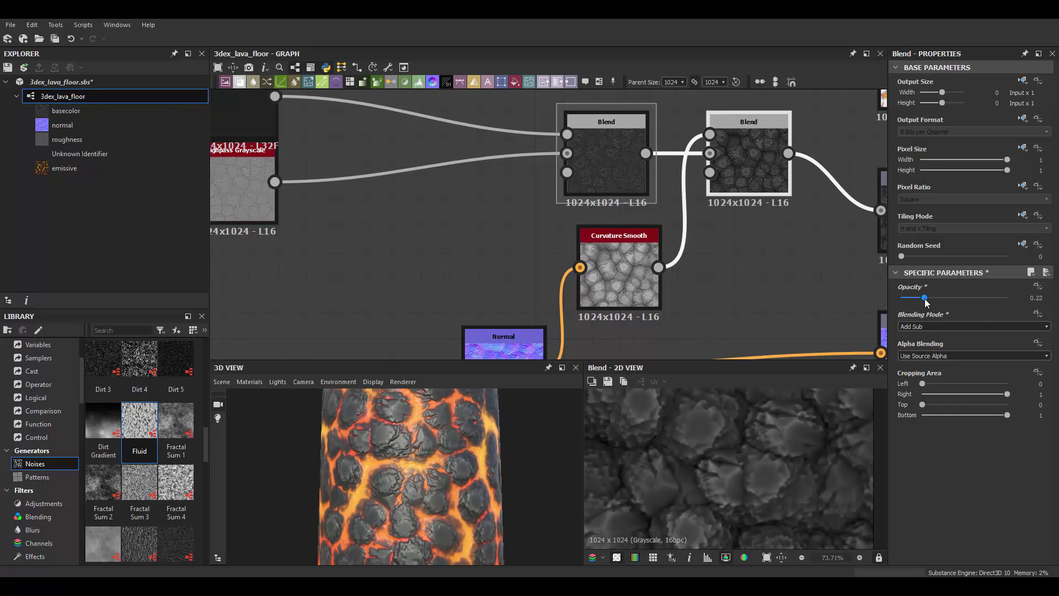
left_click(938, 326)
left_click(920, 369)
left_click_drag(934, 298, 888, 295)
left_click(937, 326)
left_click(924, 362)
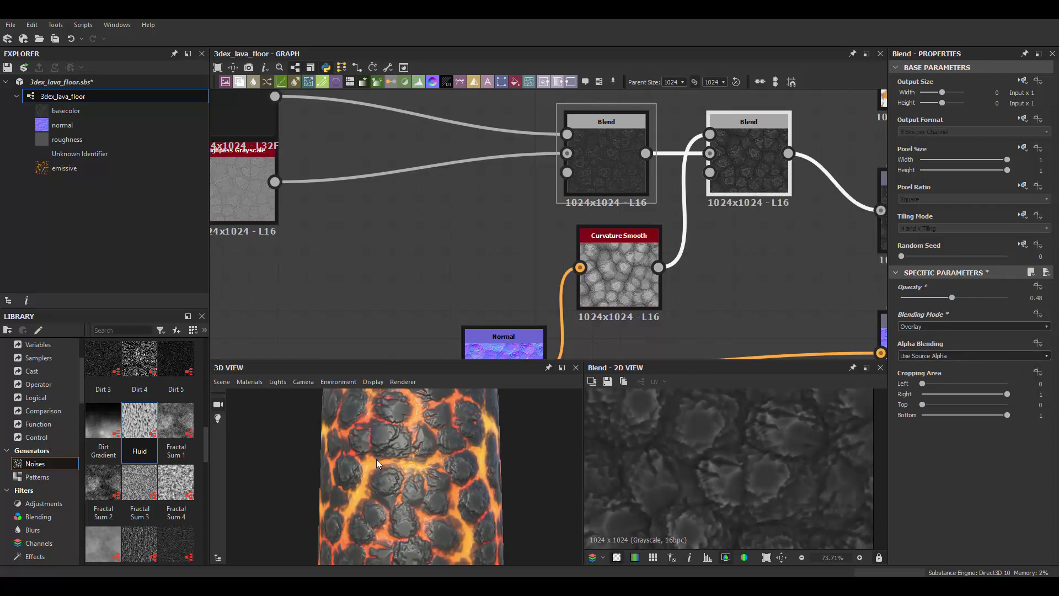
Settle on Add Sub blending with the curvature opacity at 0.27
mouse_move(376, 459)
left_mouse_down()
mouse_move(470, 436)
mouse_move(438, 439)
mouse_move(465, 452)
left_mouse_up()
left_click(926, 364)
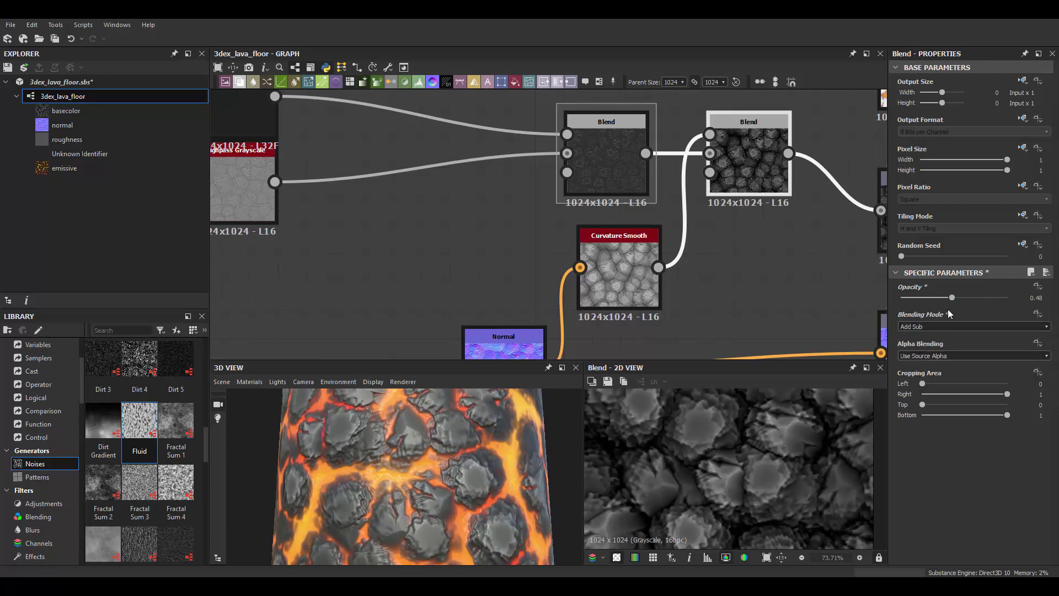
left_click_drag(952, 297, 936, 297)
scroll(449, 448, "down", 3)
mouse_move(449, 448)
left_mouse_down()
mouse_move(482, 449)
mouse_move(436, 438)
mouse_move(479, 440)
mouse_move(436, 451)
left_mouse_up()
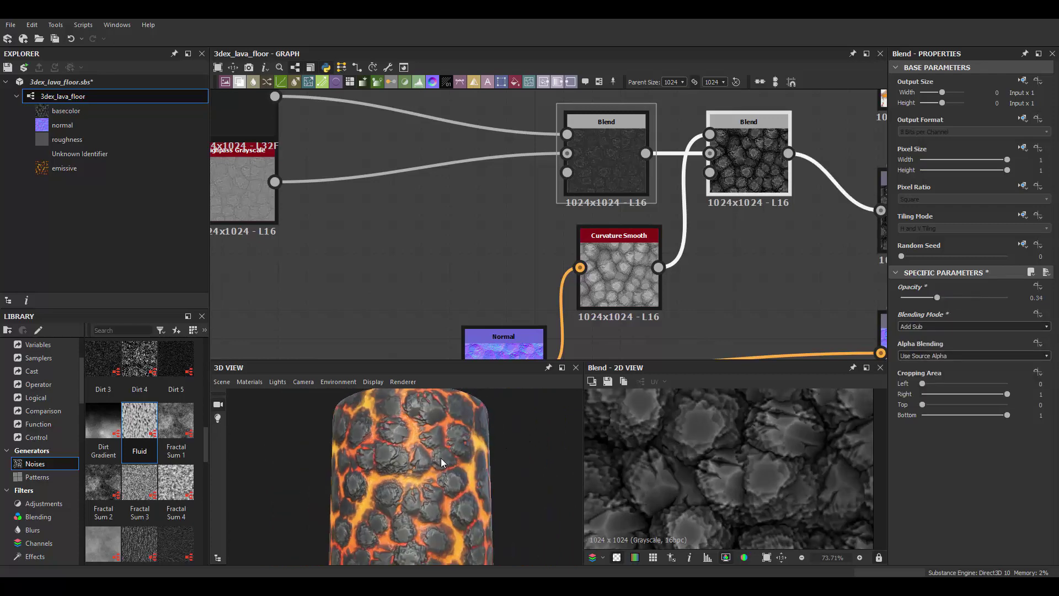
left_click_drag(937, 298, 930, 297)
scroll(782, 415, "down", 3)
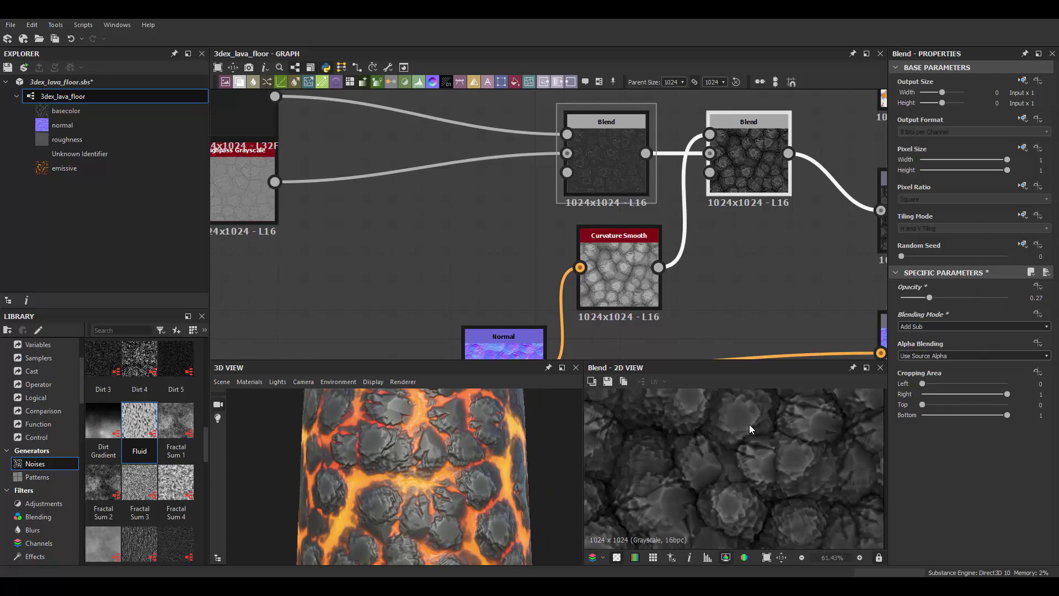
scroll(607, 296, "down", 5)
scroll(607, 296, "up", 3)
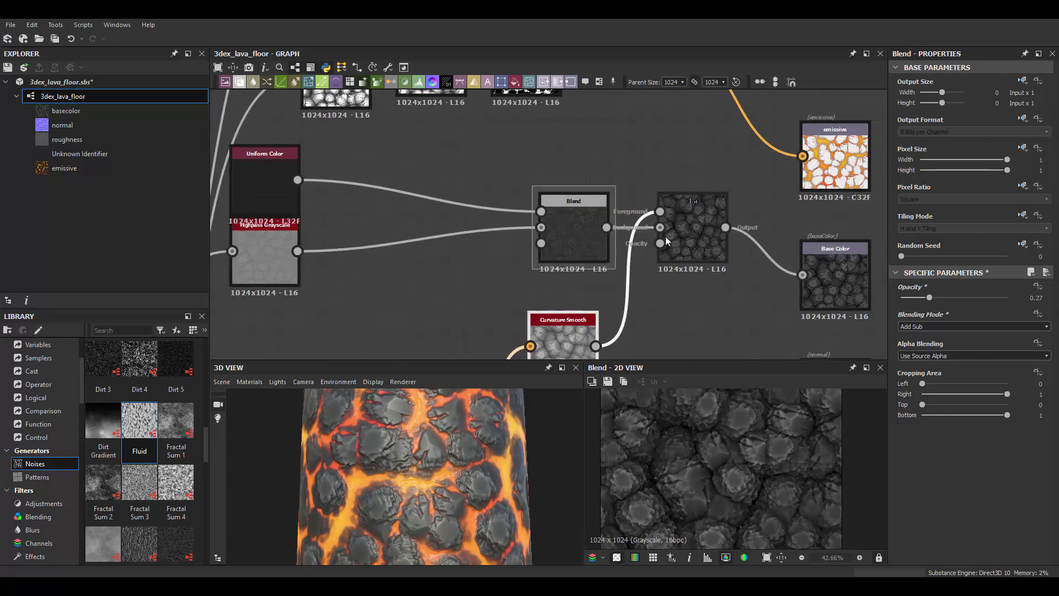
Add a Gradient Map node with a purple-to-light-blue gradient
left_click(563, 331)
scroll(617, 168, "down", 3)
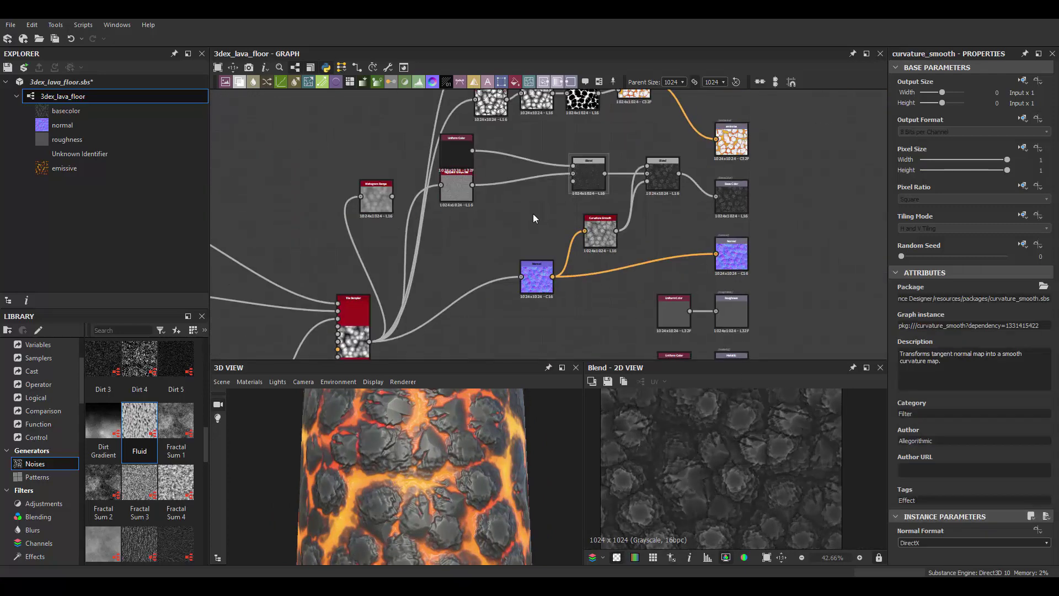
left_click_drag(369, 340, 532, 214)
left_click(567, 236)
left_click(912, 366)
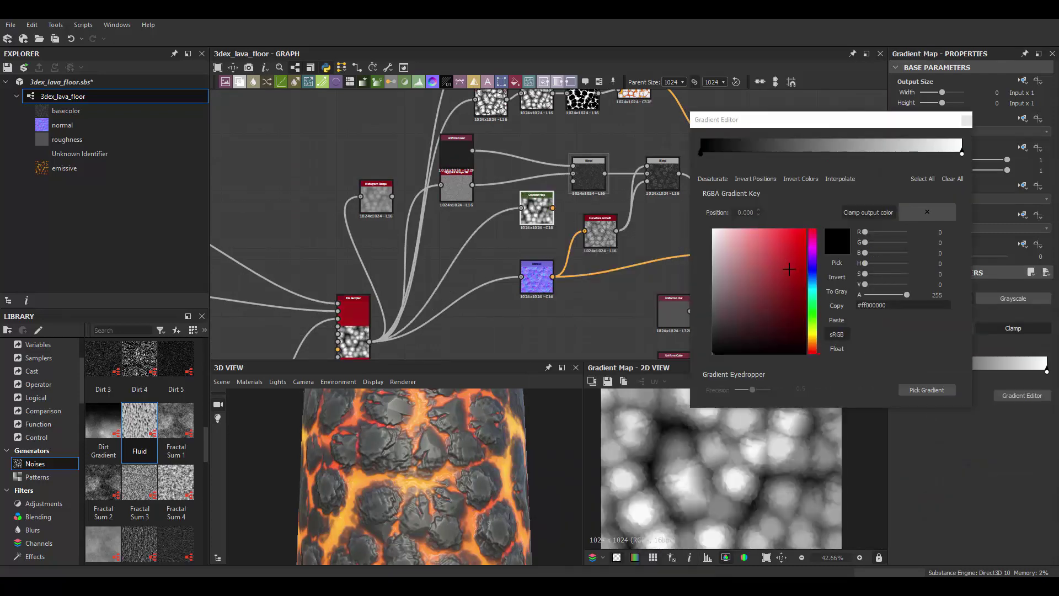
left_click(813, 249)
left_click(962, 153)
left_click(755, 249)
left_click(812, 261)
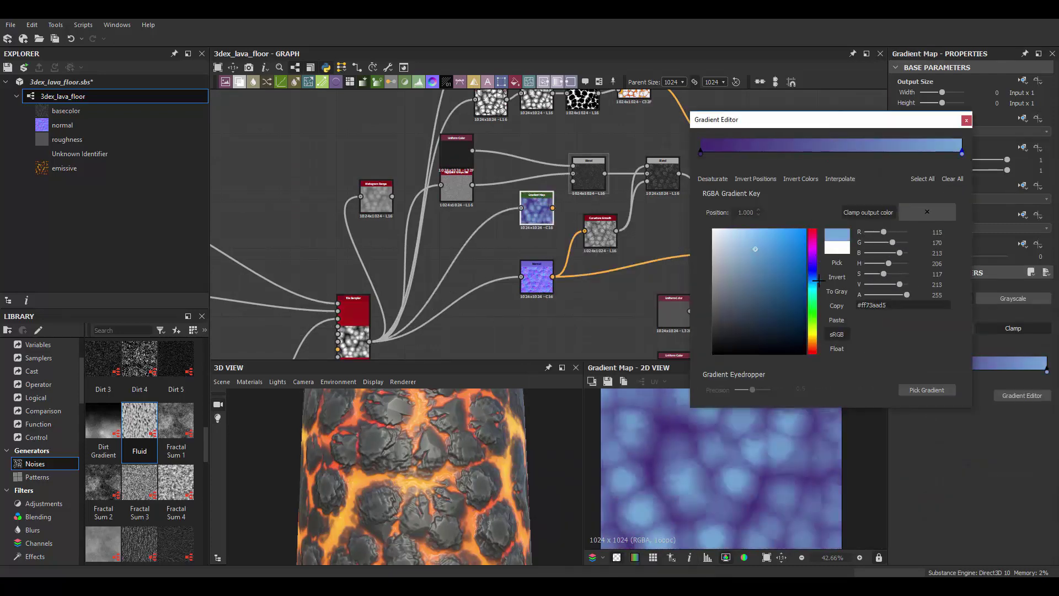
left_click(966, 119)
Connect the Gradient Map to the Blend and insert a Gradient Map between the two Blends
scroll(754, 130, "up", 2)
left_click_drag(597, 169, 601, 179)
left_click_drag(539, 147, 522, 155)
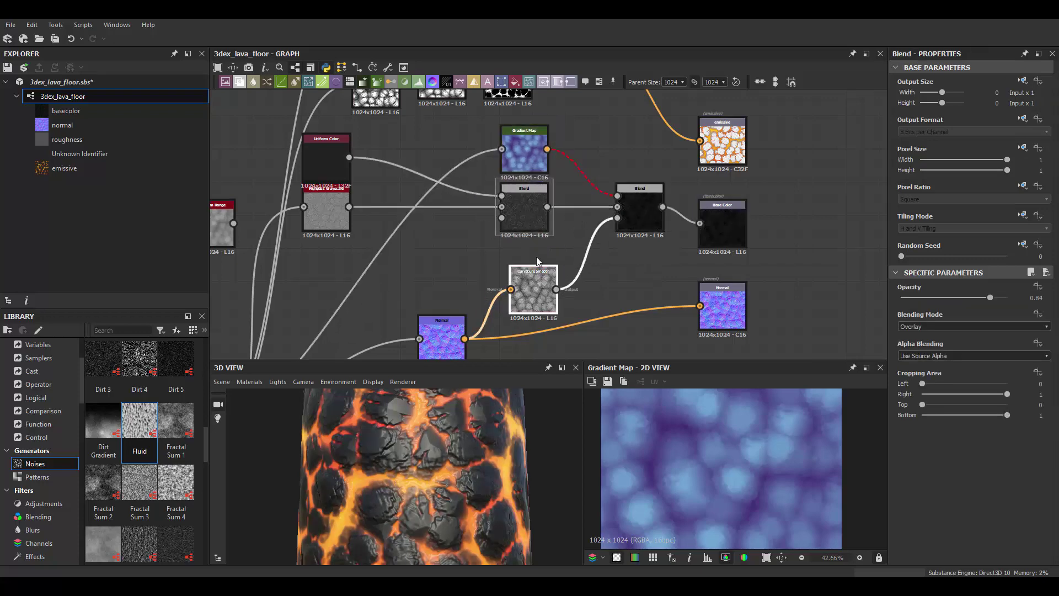
scroll(543, 226, "up", 2)
key("space")
left_click(607, 237)
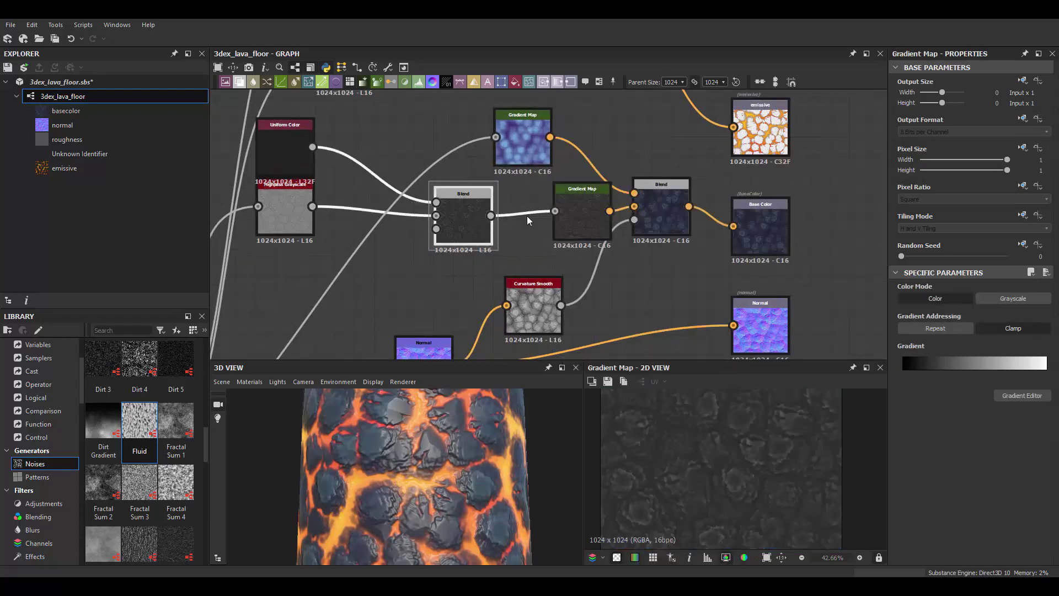
left_click(643, 237)
scroll(643, 242, "up", 2)
Insert a Levels node after Curvature Smooth, raising its input low to darken it
scroll(447, 437, "down", 3)
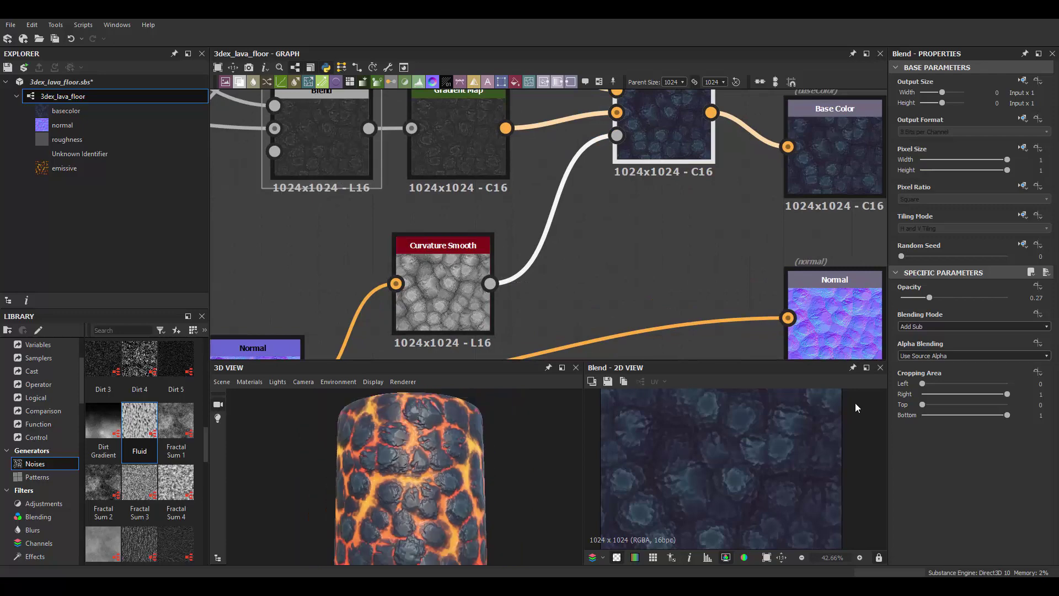
scroll(855, 403, "up", 3)
middle_click_drag(577, 264, 607, 201)
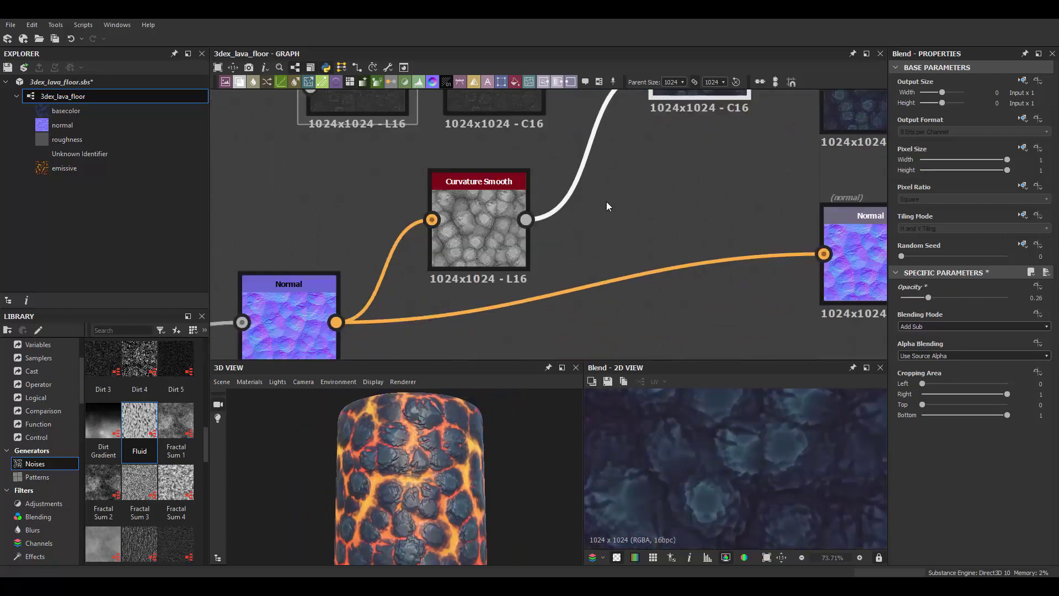
key("space")
type("levels")
key("Return")
middle_click_drag(733, 202, 668, 246)
left_click_drag(908, 316, 945, 317)
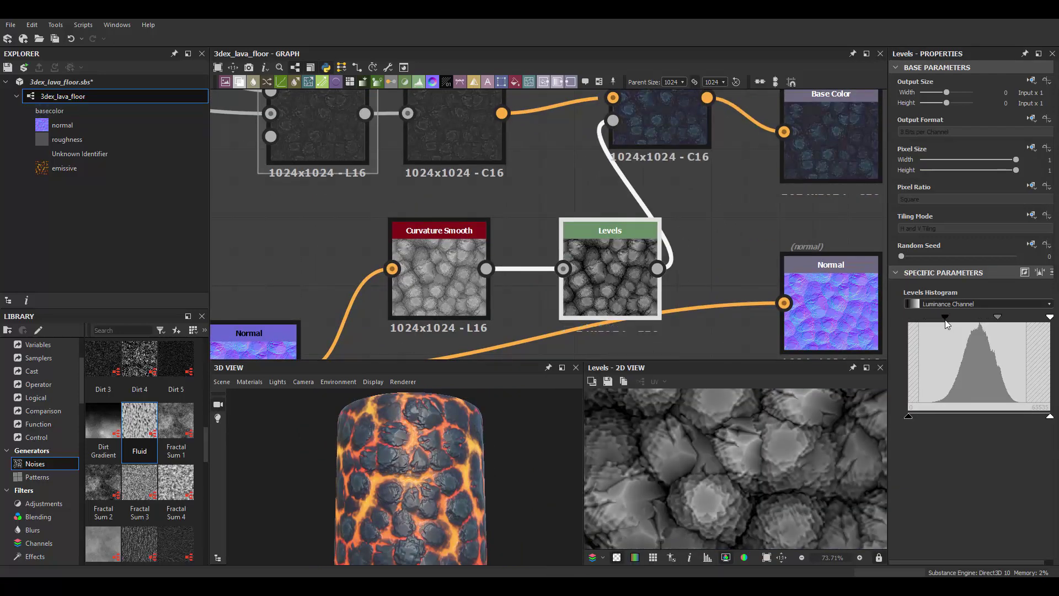
double_click(660, 124)
left_click(594, 274)
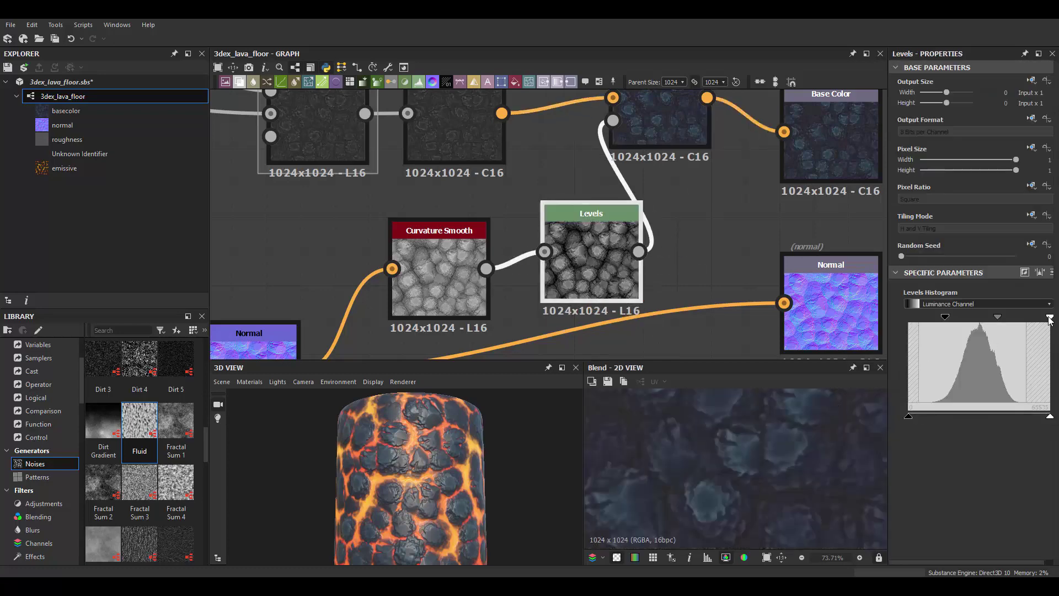
Switch the 3D preview mesh to a sphere and rotate it to inspect the lava
scroll(800, 447, "down", 2)
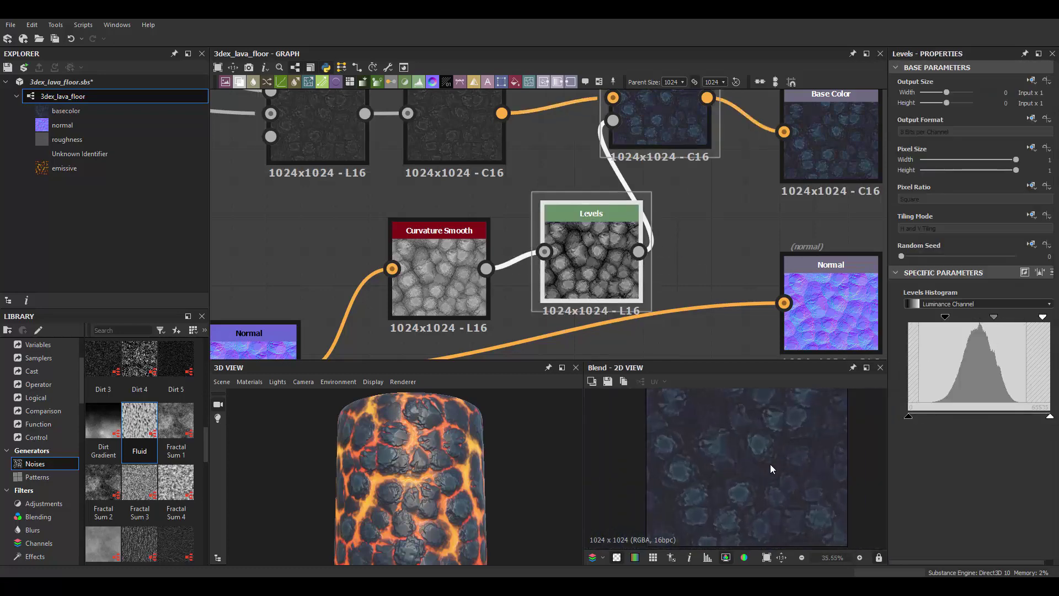
scroll(452, 439, "up", 2)
left_click(222, 382)
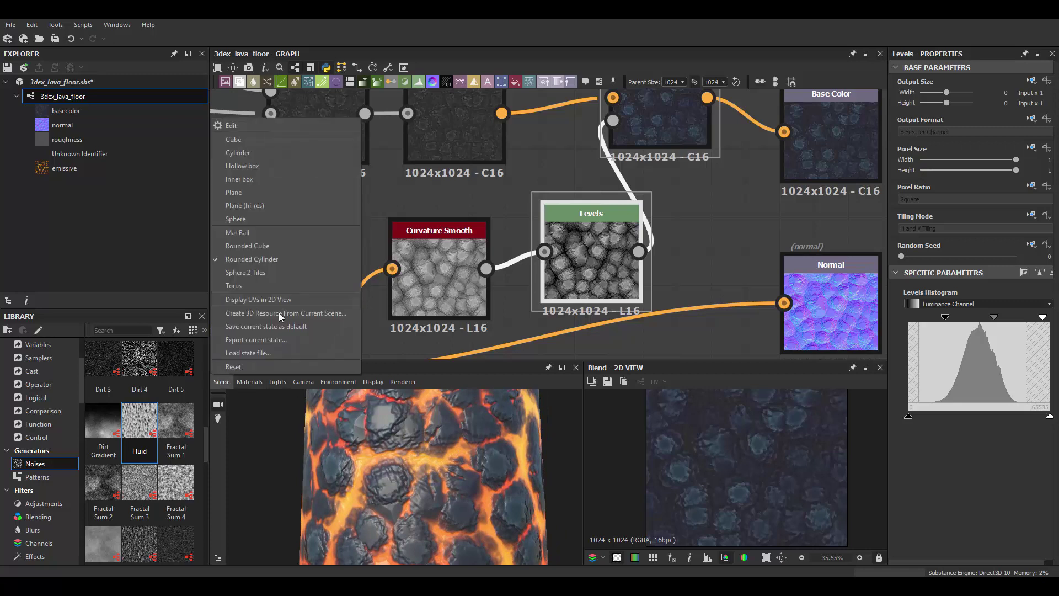
left_click(279, 313)
scroll(453, 454, "up", 2)
mouse_move(437, 468)
left_mouse_down()
mouse_move(445, 464)
mouse_move(421, 451)
mouse_move(429, 445)
left_mouse_up()
Raise the Levels output low to brighten the curvature result
scroll(426, 449, "down", 3)
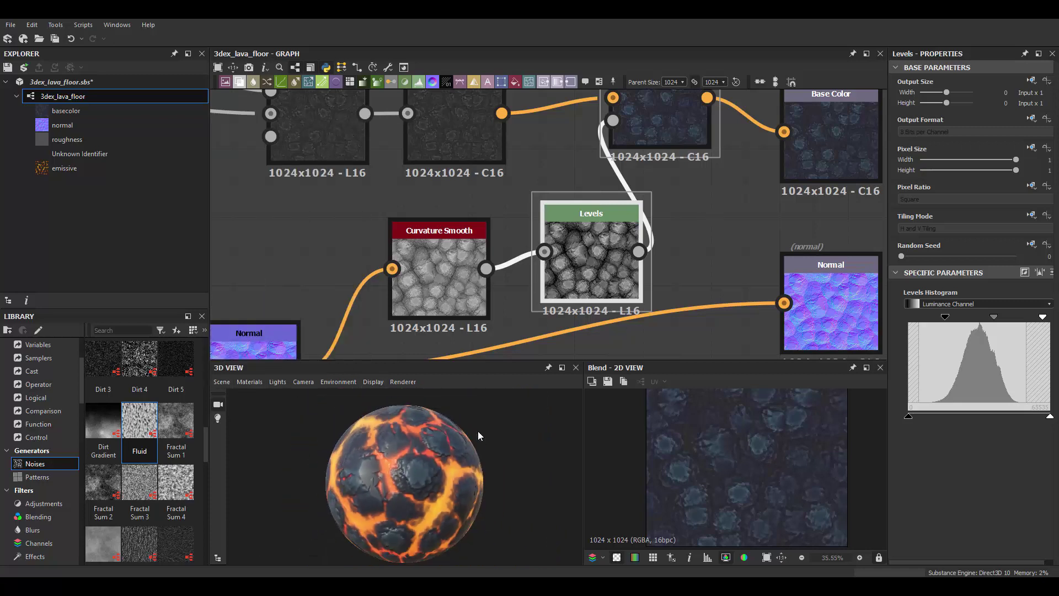
mouse_move(686, 221)
middle_mouse_down()
mouse_move(618, 203)
mouse_move(668, 240)
middle_mouse_up()
left_click_drag(908, 417, 1056, 419)
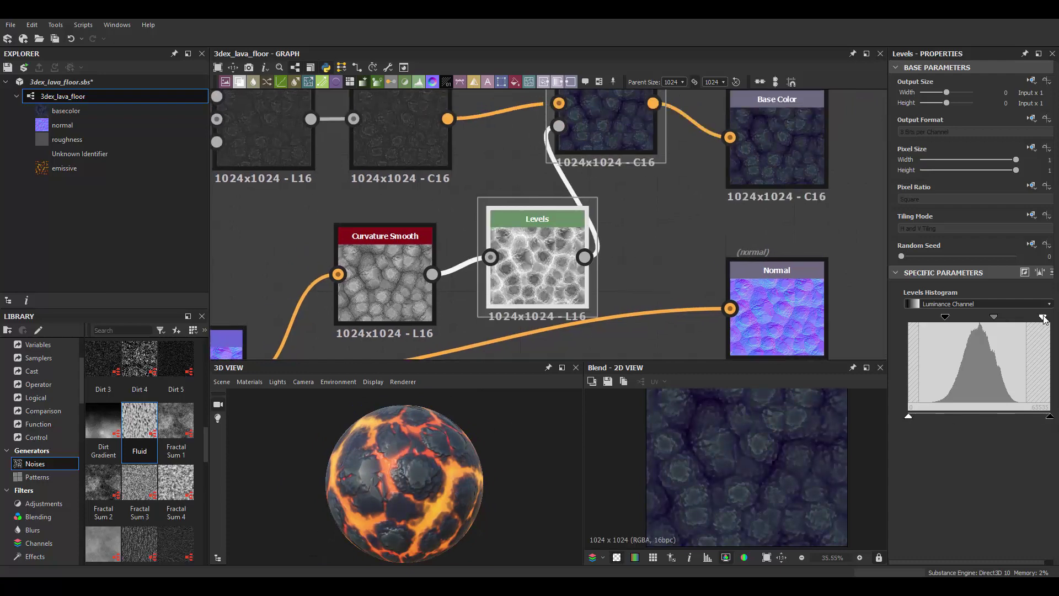
Move the Normal output node lower and reduce the Blend opacity to 0.8
middle_click_drag(389, 145, 403, 189)
left_click(402, 189)
left_click(607, 190)
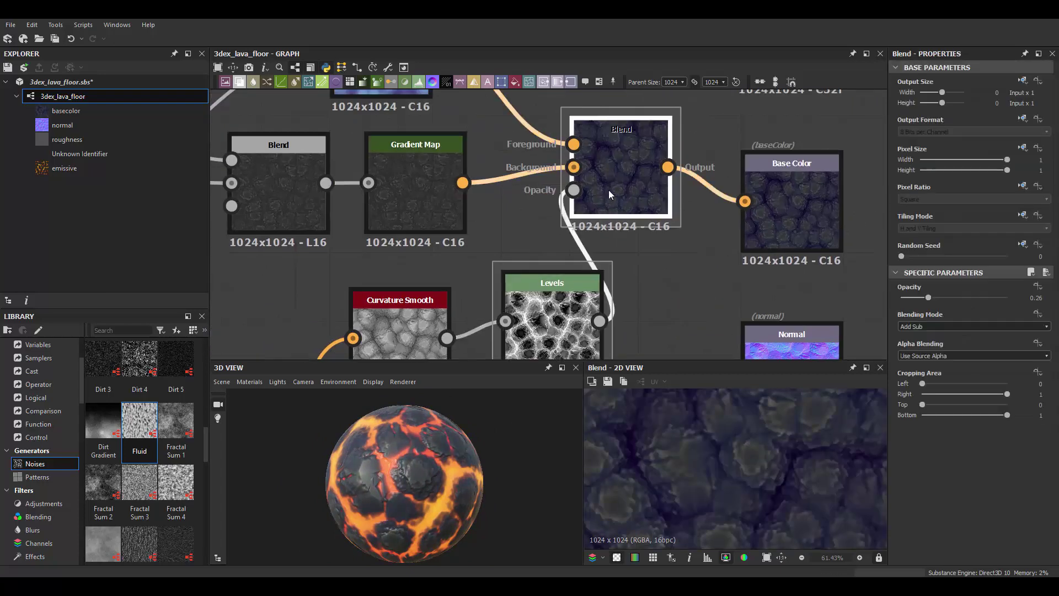
scroll(608, 190, "down", 3)
left_click_drag(461, 306, 436, 354)
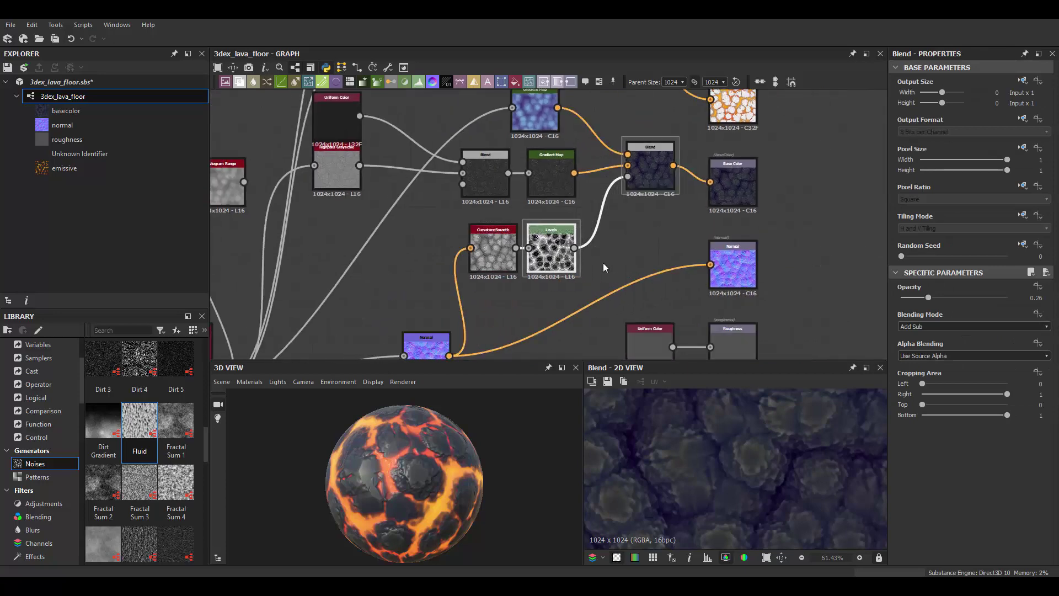
scroll(603, 267, "up", 2)
left_click(619, 220)
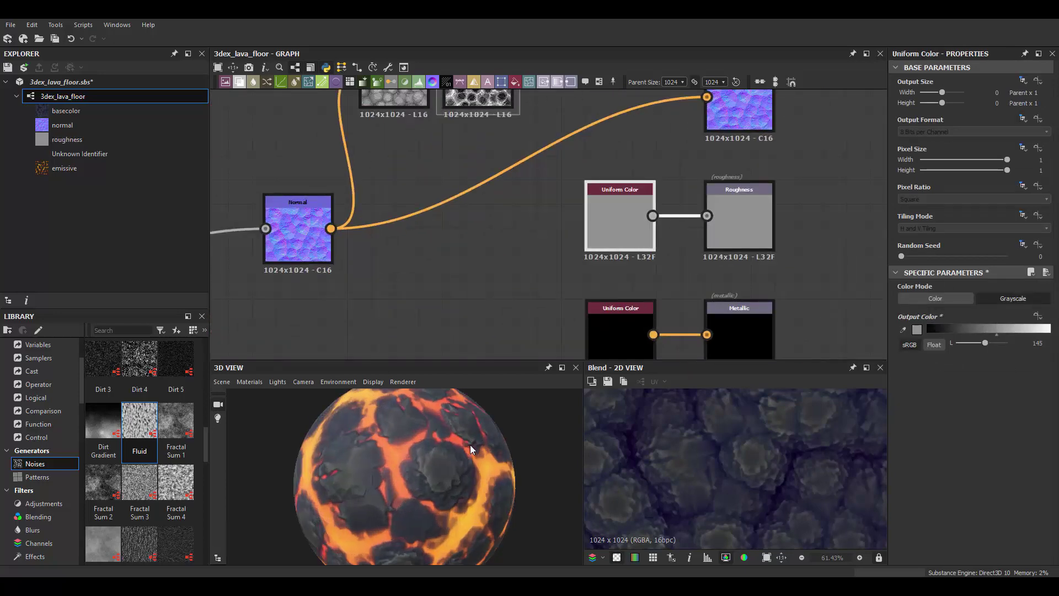
mouse_move(470, 444)
left_mouse_down()
mouse_move(505, 438)
mouse_move(459, 456)
left_mouse_up()
scroll(456, 454, "down", 2)
mouse_move(498, 94)
middle_mouse_down()
mouse_move(570, 181)
mouse_move(568, 268)
middle_mouse_up()
left_click_drag(991, 299, 987, 298)
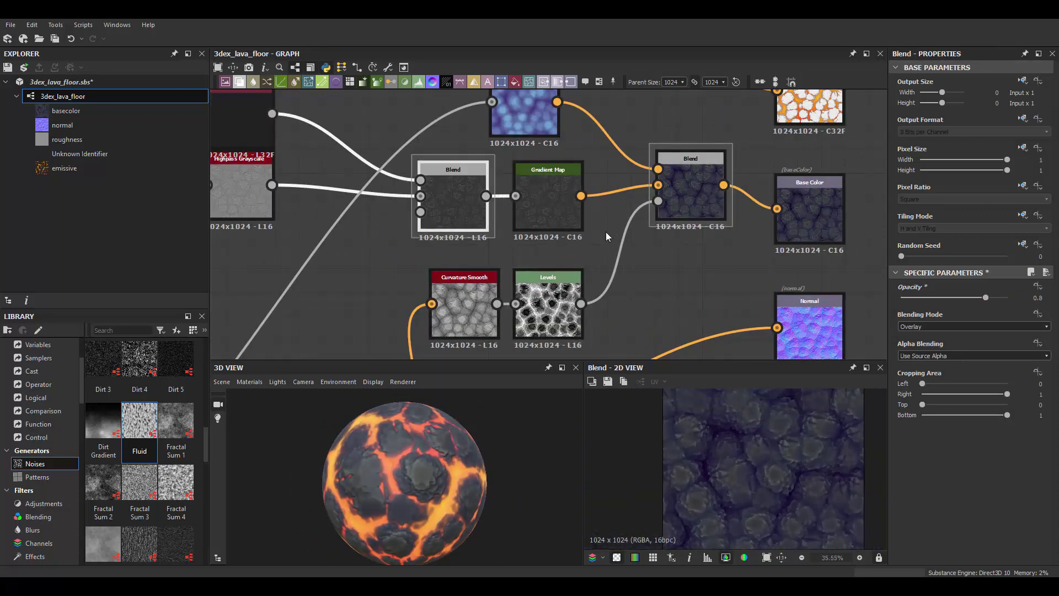
Reduce the Highpass Grayscale Radius to 4.97
left_click(544, 205)
left_click(685, 212)
middle_click_drag(685, 212, 769, 220)
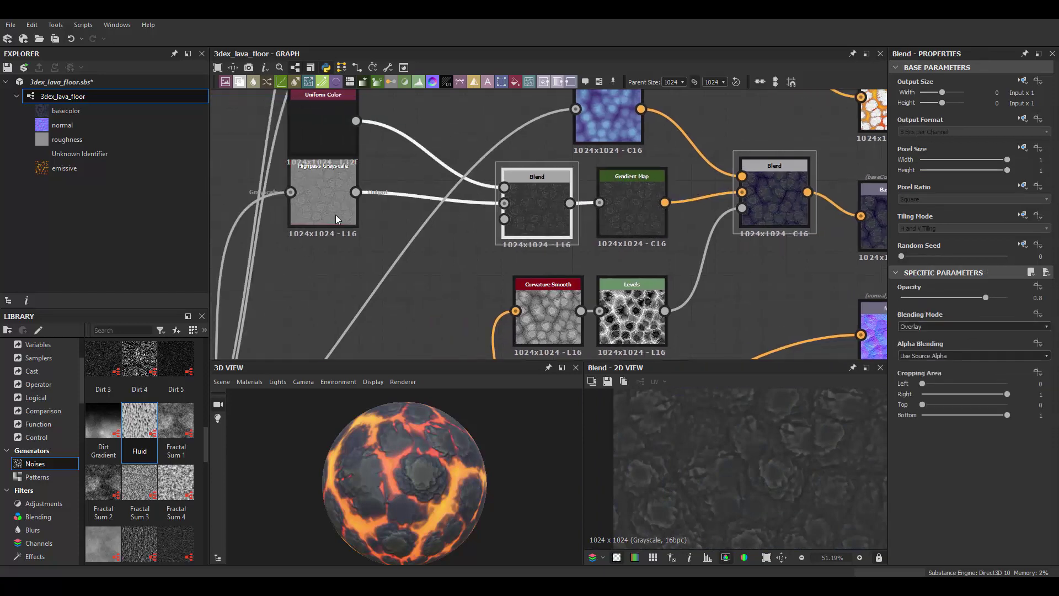
left_click(323, 193)
left_click_drag(907, 540, 909, 540)
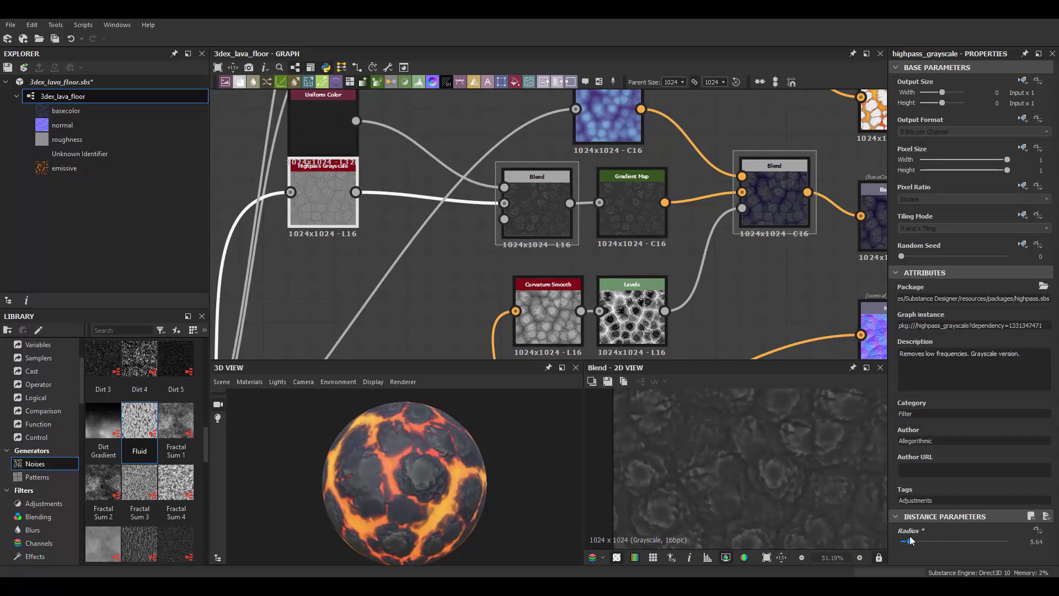
mouse_move(483, 462)
left_mouse_down()
mouse_move(419, 463)
mouse_move(421, 449)
left_mouse_up()
Add a Curvature Sobel node from the Normal output and lower its intensity to 0.47
scroll(607, 270, "down", 3)
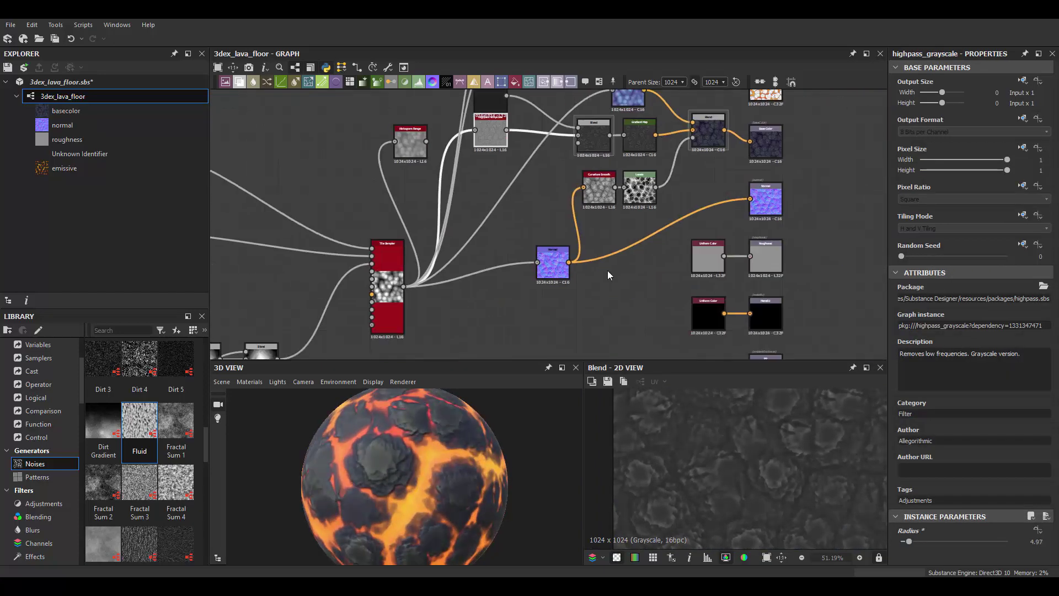
scroll(611, 283, "up", 1)
key("space")
type("cur")
left_click(655, 297)
scroll(585, 275, "up", 3)
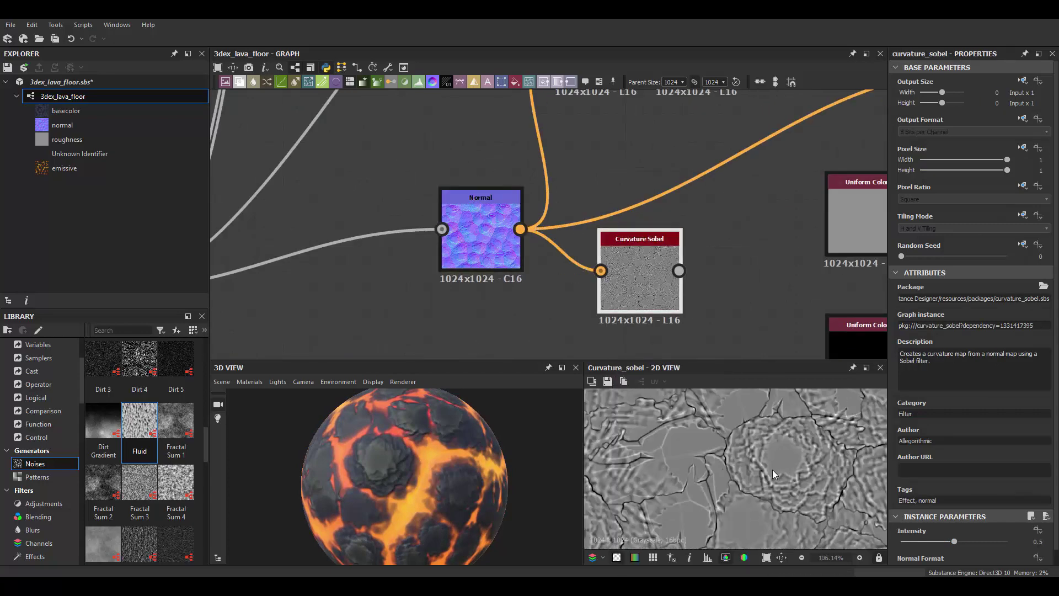
left_click_drag(953, 544, 945, 540)
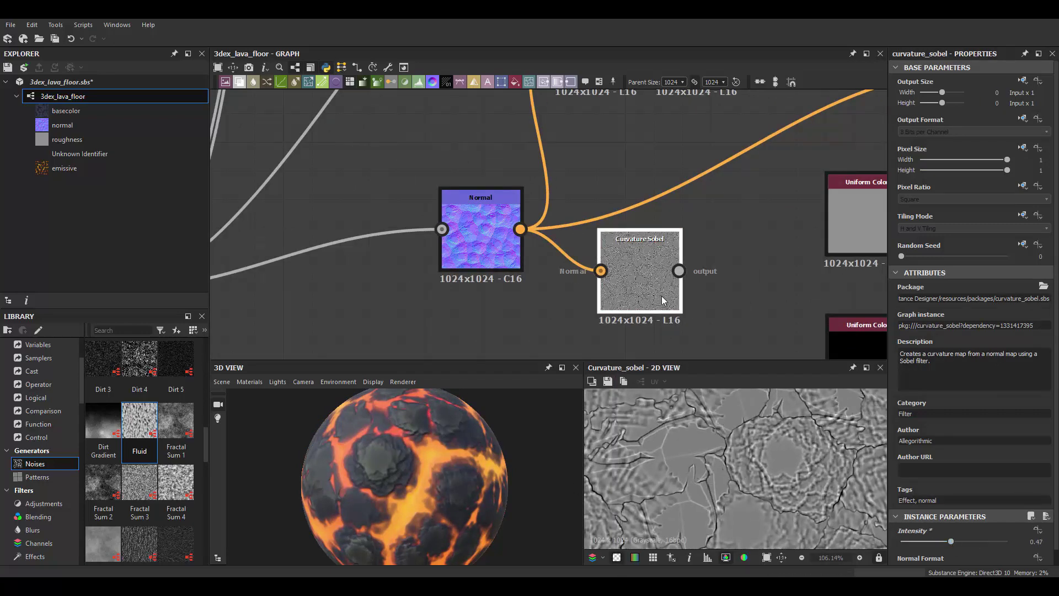
Add Levels after the Curvature Sobel, pulling the handles inward to leave thin white edge lines
key("space")
left_click(712, 259)
scroll(613, 186, "down", 3)
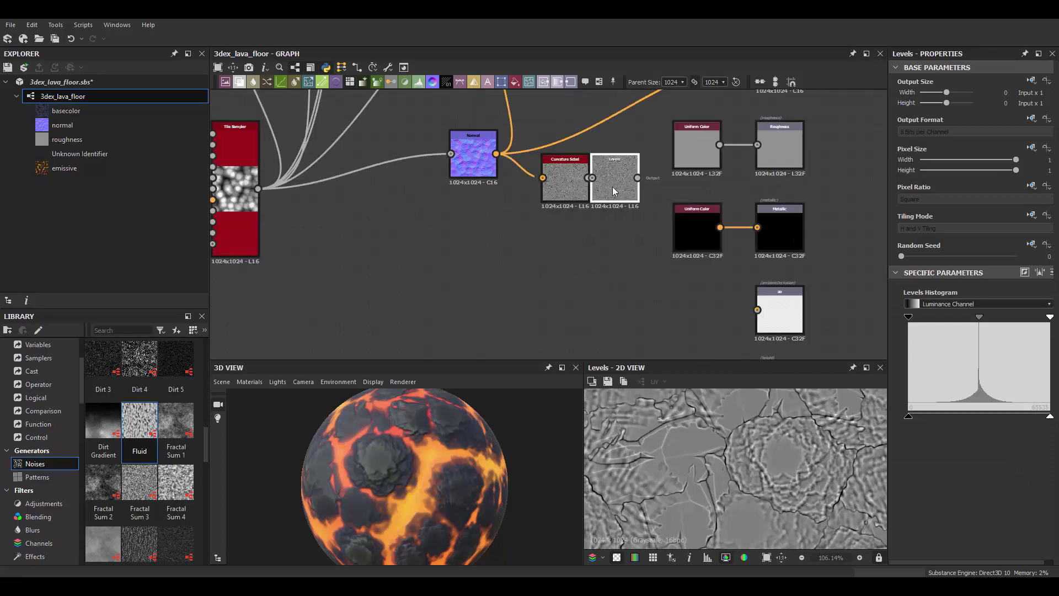
scroll(613, 186, "up", 3)
left_click_drag(908, 316, 976, 316)
left_click_drag(1050, 317, 993, 322)
scroll(759, 464, "down", 3)
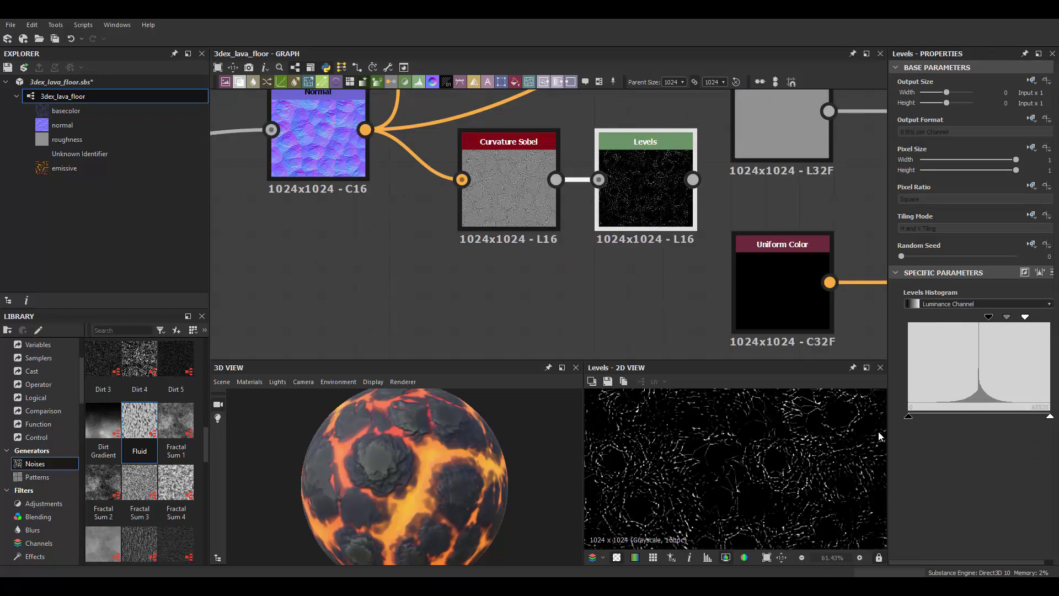
scroll(717, 309, "down", 4)
scroll(720, 325, "down", 2)
scroll(700, 237, "up", 3)
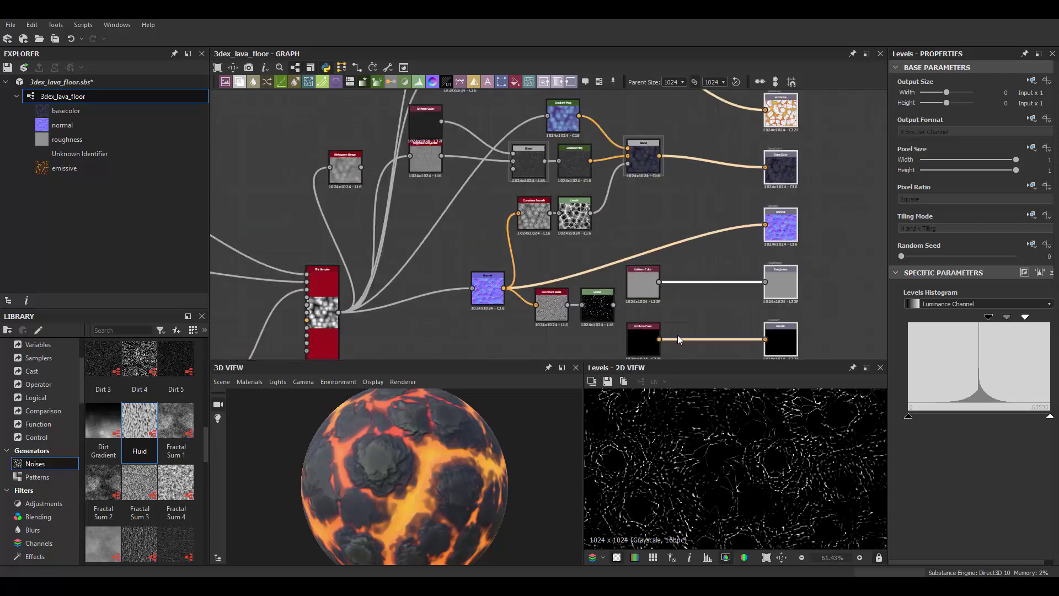
scroll(640, 276, "up", 1)
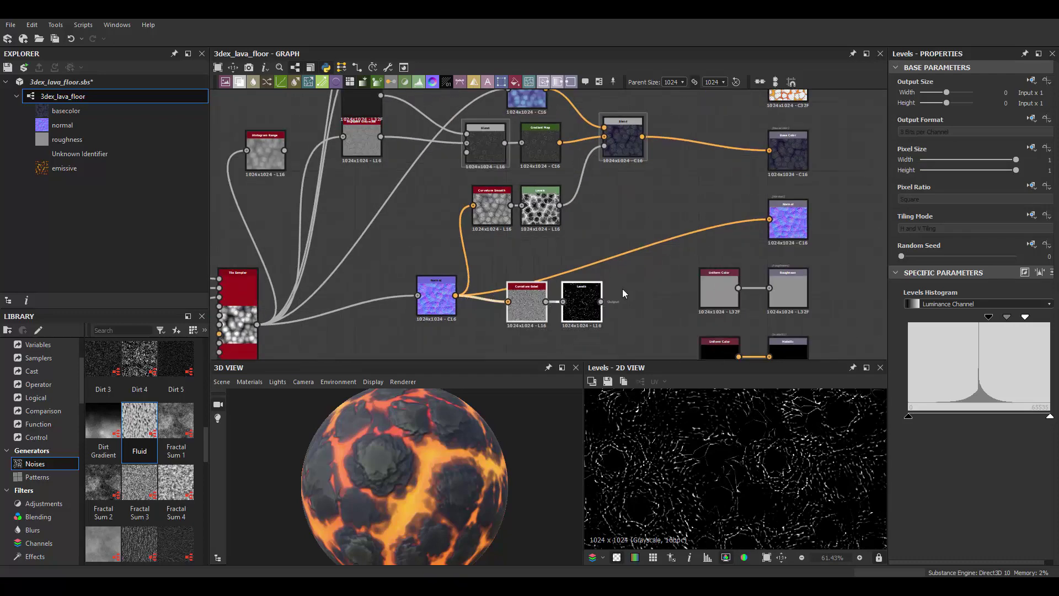
scroll(622, 293, "up", 2)
Insert a new Blend after the Blend feeding Base Color
left_click(564, 173)
key("space")
key("Return")
Add a Uniform Color node as the new Blend's foreground, with the Sobel Levels as opacity
key("space")
type("un")
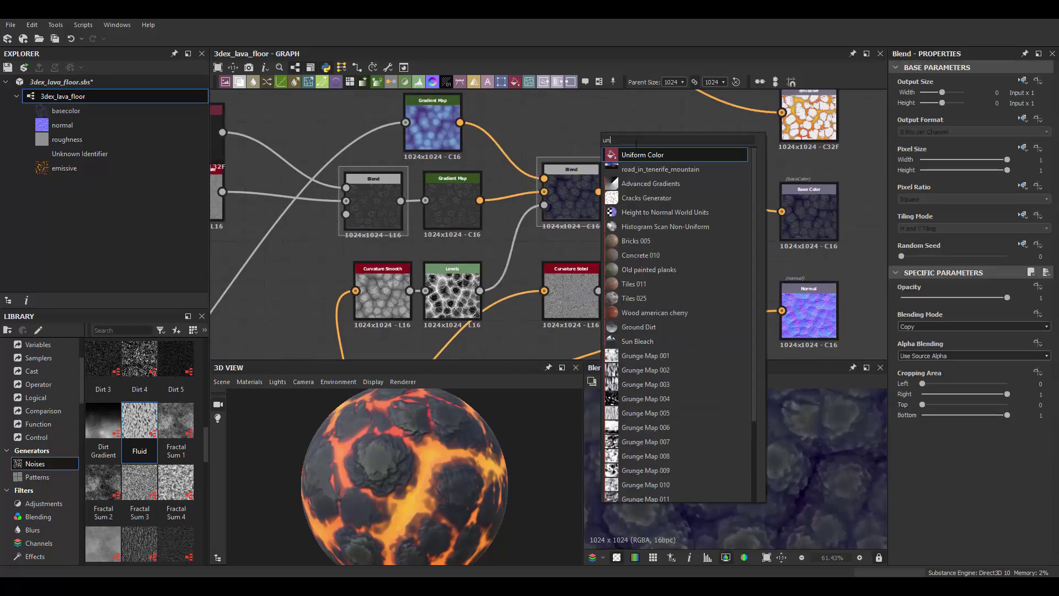
key("Return")
left_click(917, 329)
left_click(512, 304)
left_click_drag(598, 112, 644, 178)
left_click_drag(677, 290, 643, 205)
scroll(663, 323, "up", 2)
left_click(646, 282)
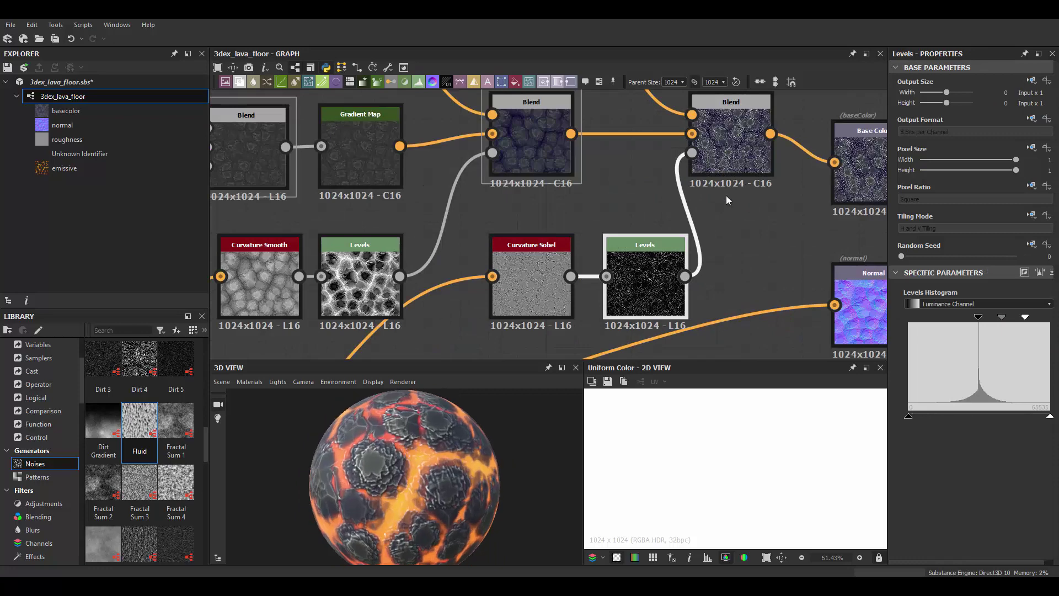
Set the Uniform Color to a muted purple in the Color Editor
middle_click_drag(599, 280, 568, 361)
left_click(499, 115)
left_click(917, 330)
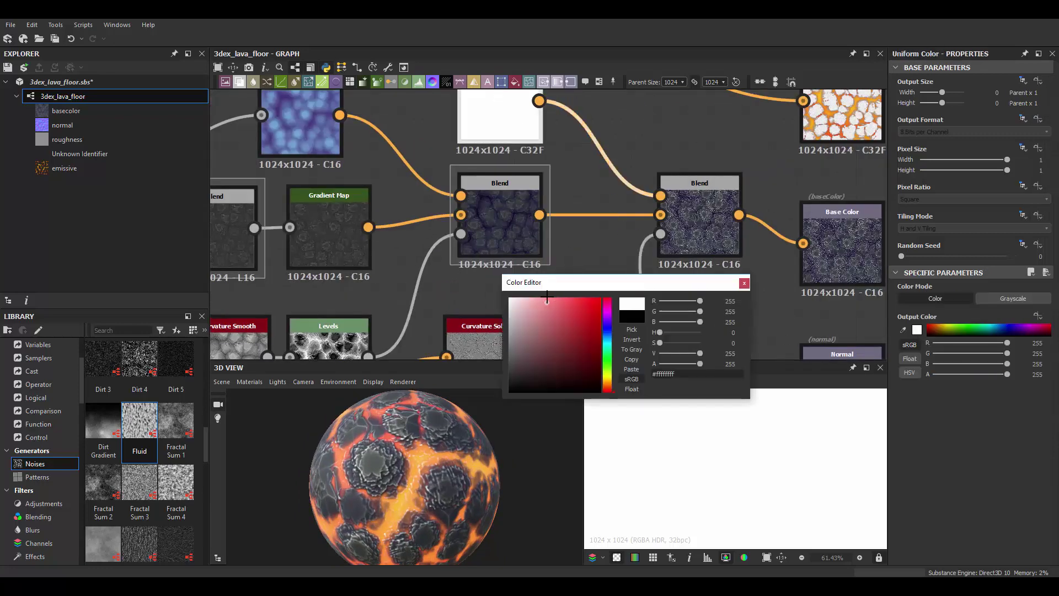
left_click(545, 297)
mouse_move(607, 320)
left_mouse_down()
mouse_move(616, 389)
mouse_move(616, 306)
left_mouse_up()
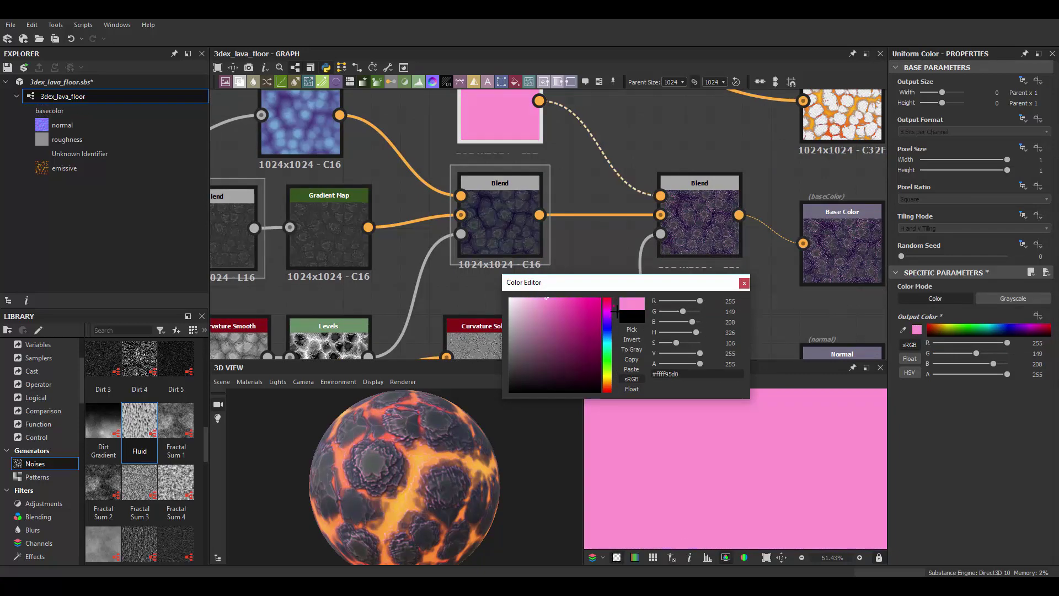
mouse_move(539, 308)
left_mouse_down()
mouse_move(480, 326)
mouse_move(545, 324)
left_mouse_up()
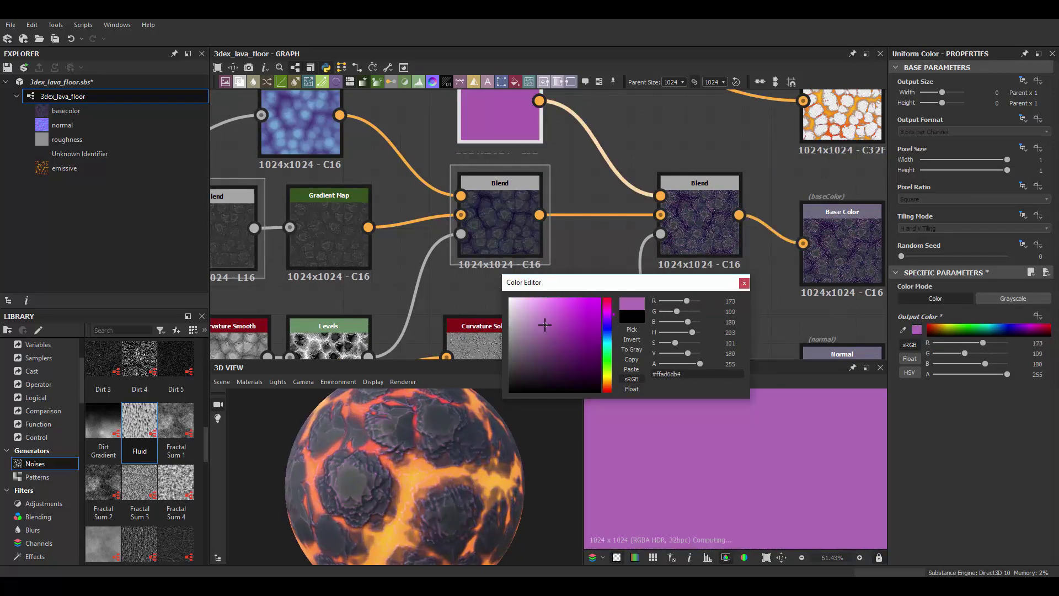
Preview the purple-tinted Blend in 2D and inspect the edge tint on the sphere
double_click(733, 229)
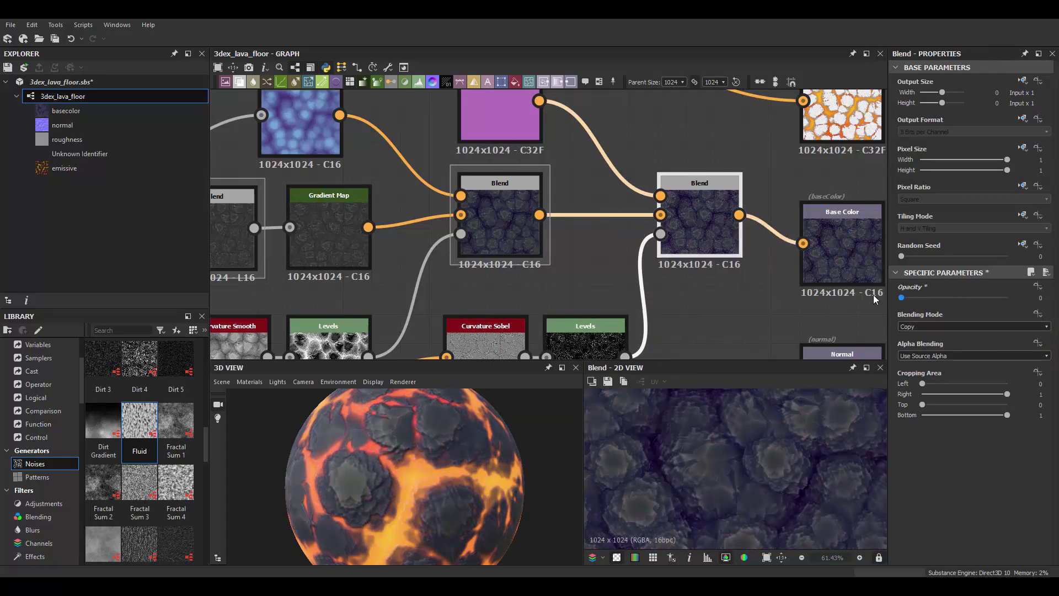
scroll(759, 443, "down", 3)
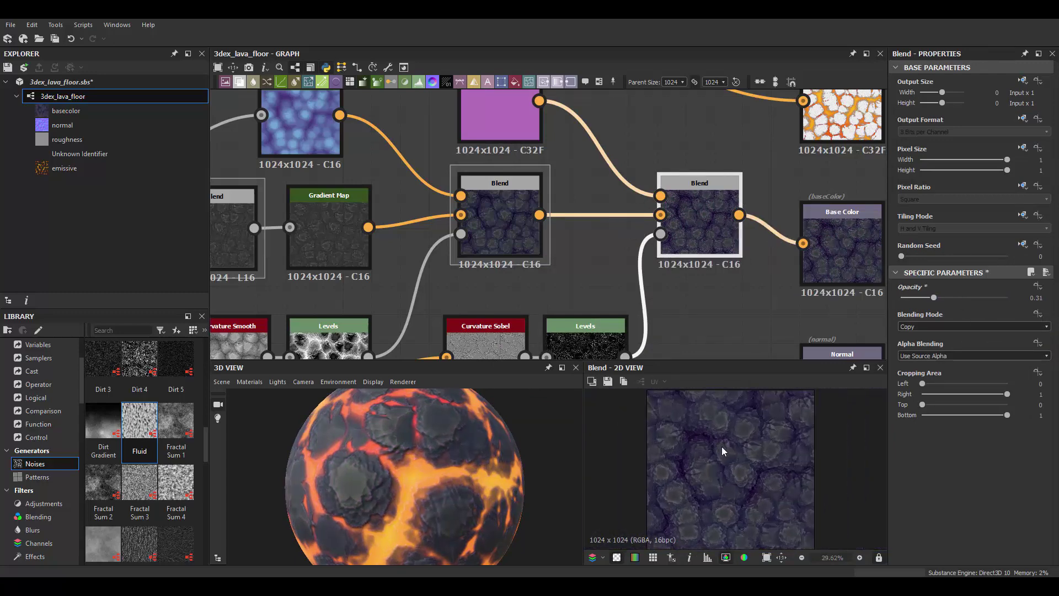
scroll(726, 453, "up", 3)
scroll(726, 452, "down", 3)
mouse_move(458, 472)
left_mouse_down()
mouse_move(532, 461)
mouse_move(482, 480)
mouse_move(351, 461)
mouse_move(405, 462)
mouse_move(401, 475)
mouse_move(425, 453)
mouse_move(440, 462)
left_mouse_up()
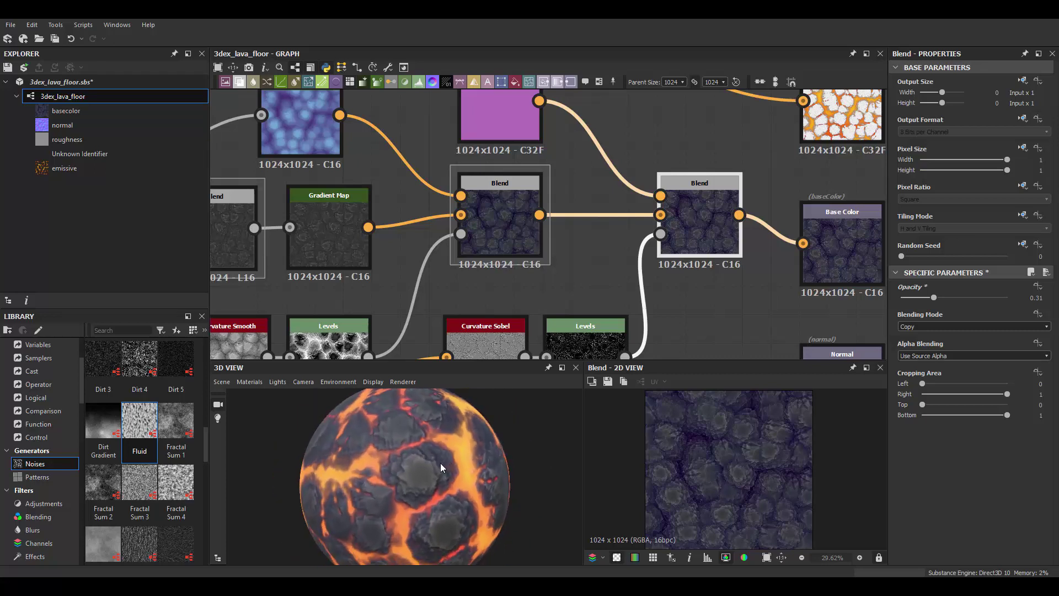
scroll(578, 246, "down", 3)
Open the top Gradient Map's Gradient Editor and make its right key pure red
middle_click_drag(578, 246, 620, 325)
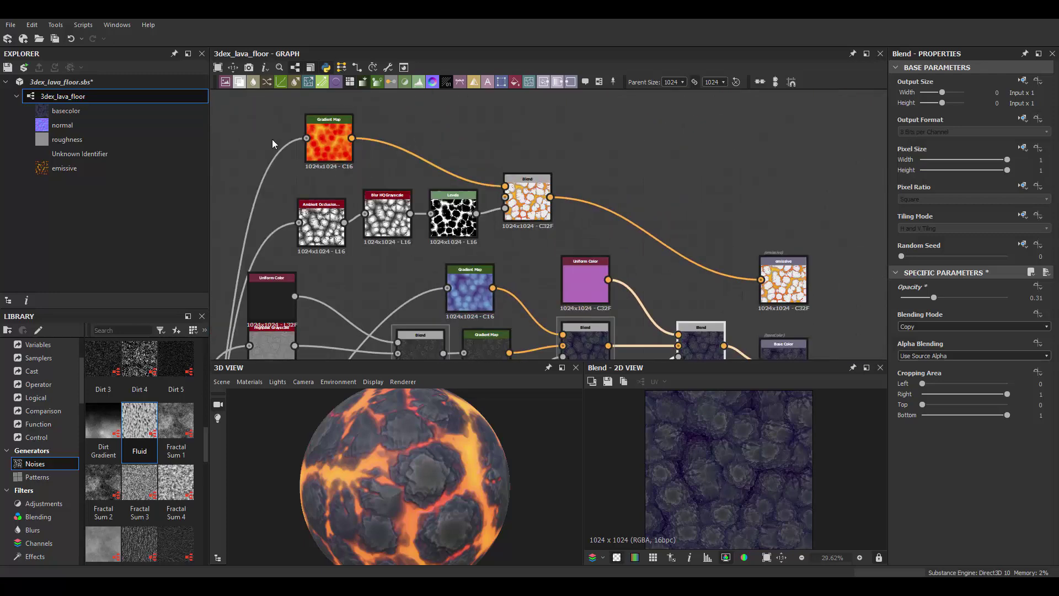
double_click(329, 138)
left_click_drag(1040, 368, 988, 368)
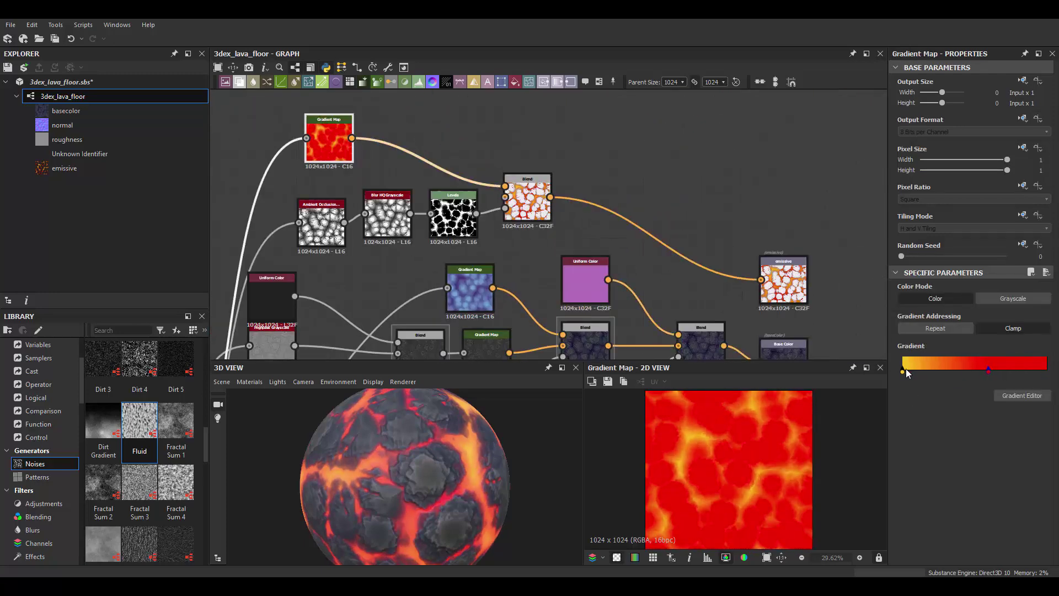
double_click(975, 372)
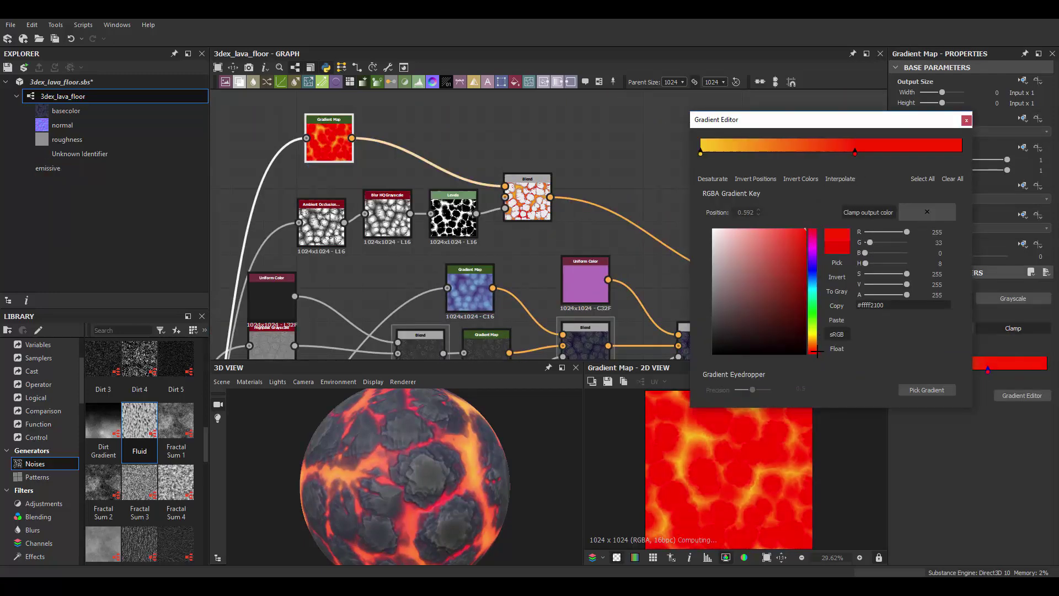
left_click_drag(817, 350, 821, 360)
Add an orange gradient key at 0.167 and pin the yellow key at position 0
left_click_drag(852, 155, 870, 157)
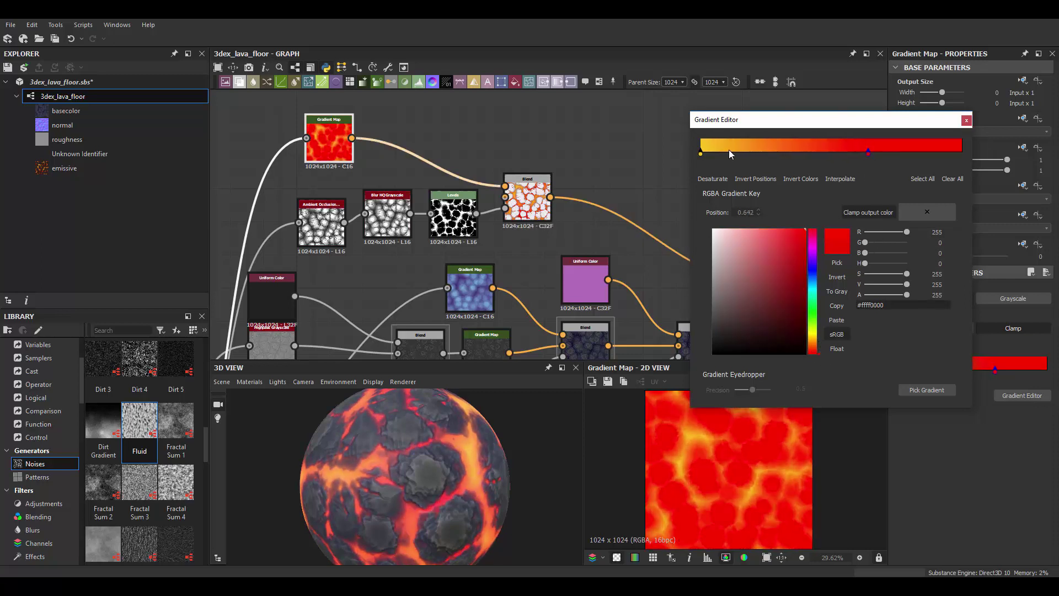
left_click_drag(729, 154, 749, 157)
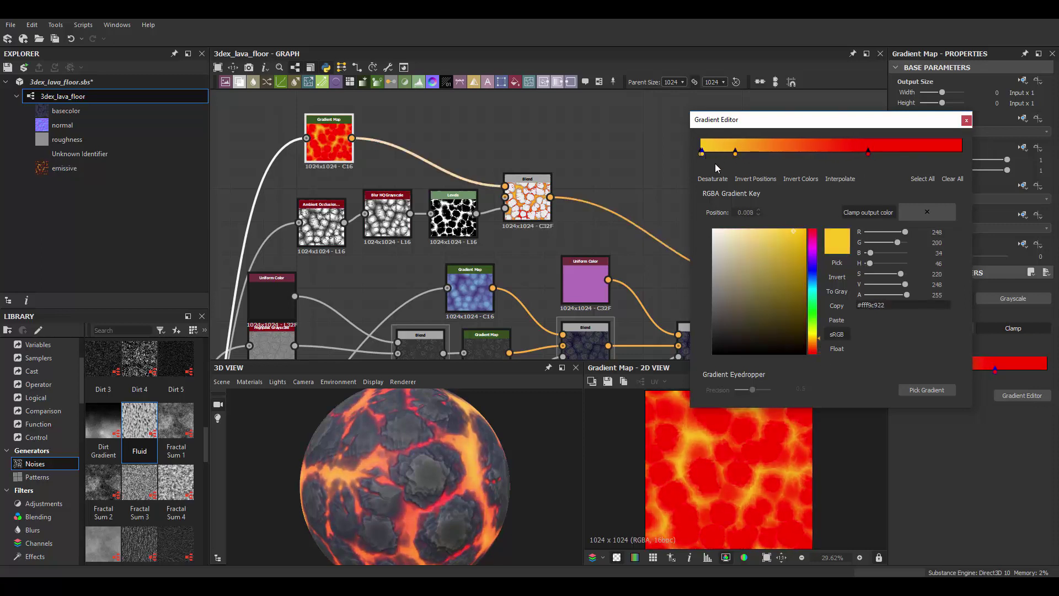
left_click(758, 215)
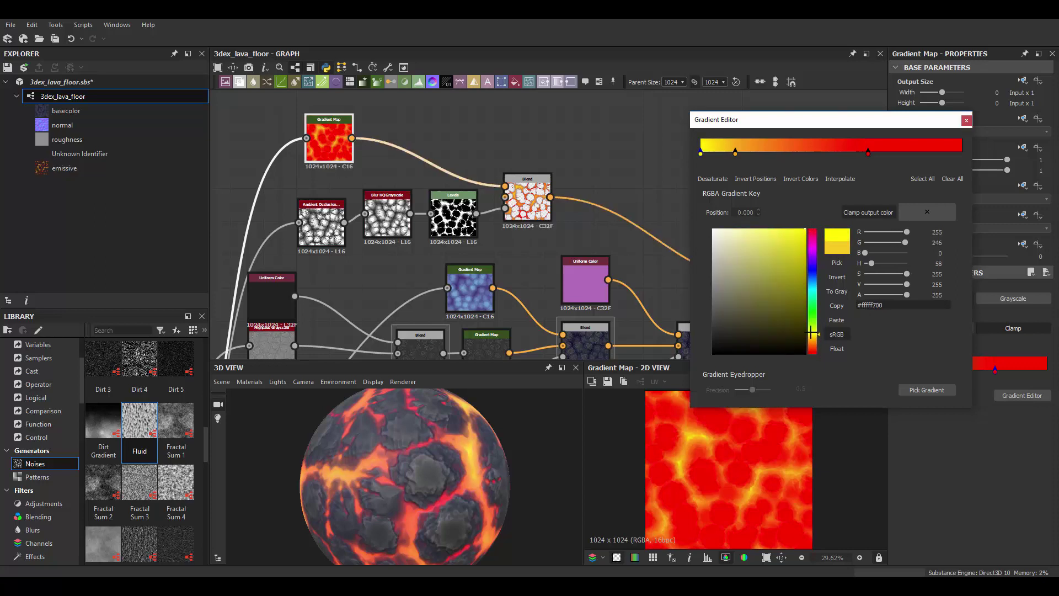
left_click_drag(420, 469, 580, 371)
left_click_drag(737, 156, 745, 157)
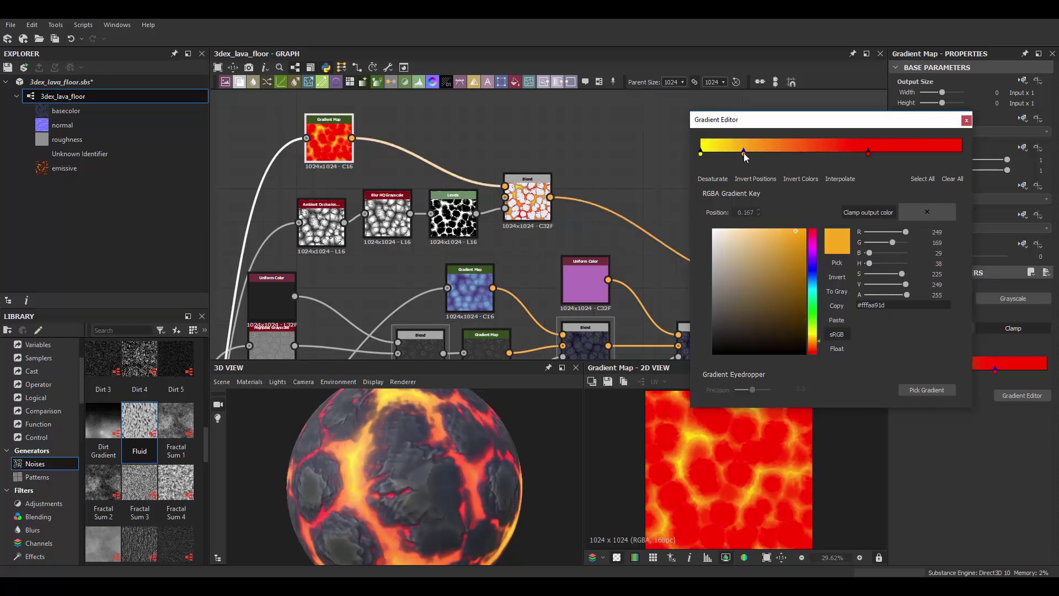
mouse_move(472, 452)
left_mouse_down()
mouse_move(507, 462)
mouse_move(488, 449)
mouse_move(435, 447)
left_mouse_up()
left_click(967, 120)
Rearrange the Blend and rock shape nodes to make room near the blur
scroll(496, 220, "down", 5)
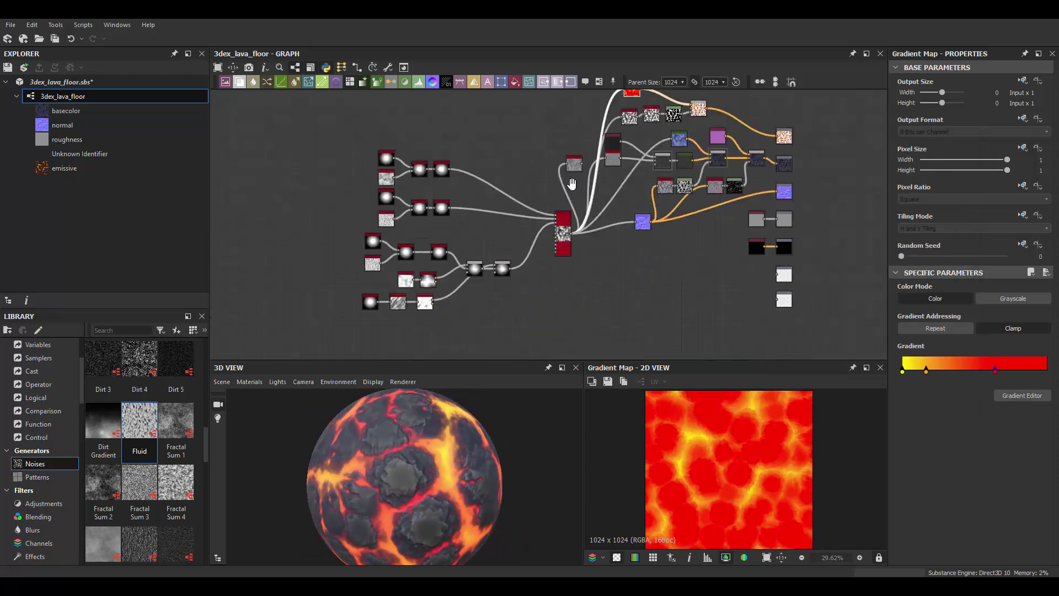
scroll(529, 246, "up", 5)
left_click_drag(602, 242, 601, 309)
middle_click_drag(289, 190, 343, 216)
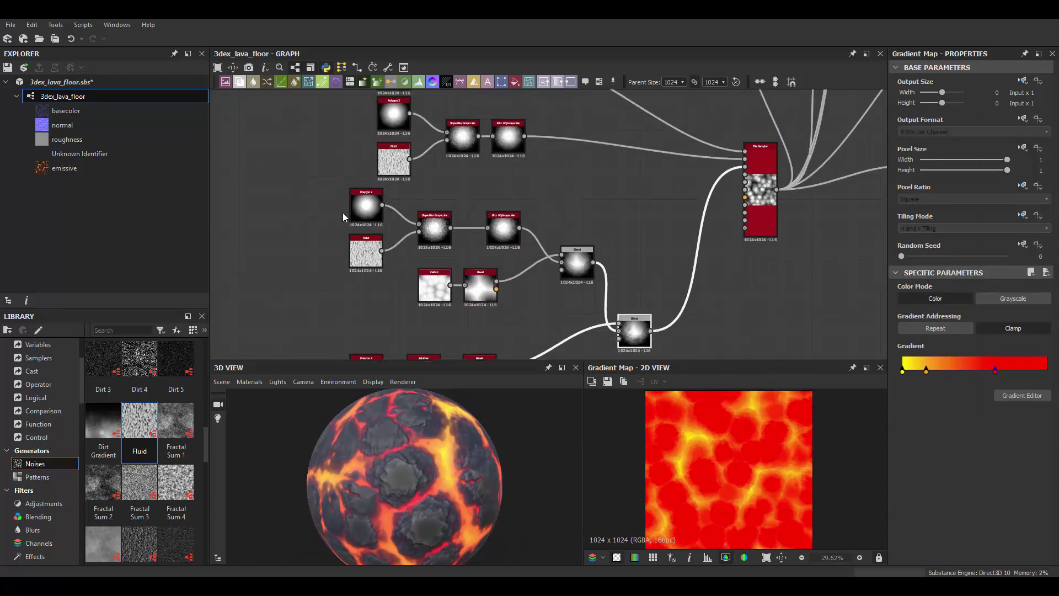
left_click_drag(579, 274, 562, 297)
middle_click_drag(550, 185, 548, 203)
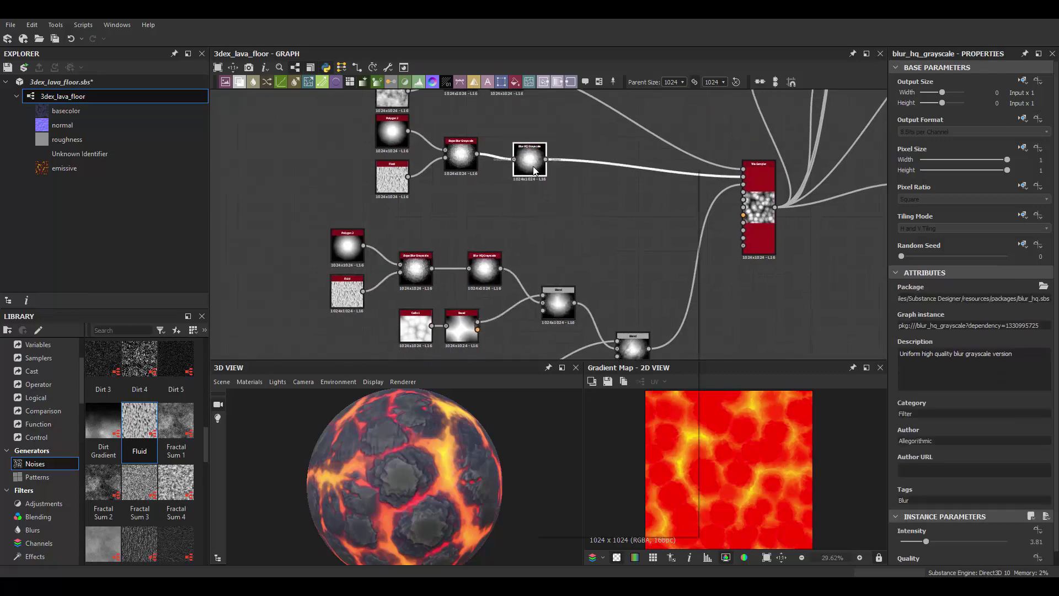
Insert a Min (Darken) Blend after the blur, fed by a Transformation 2D of the Bevel
key("ctrl+b")
key("ctrl+t")
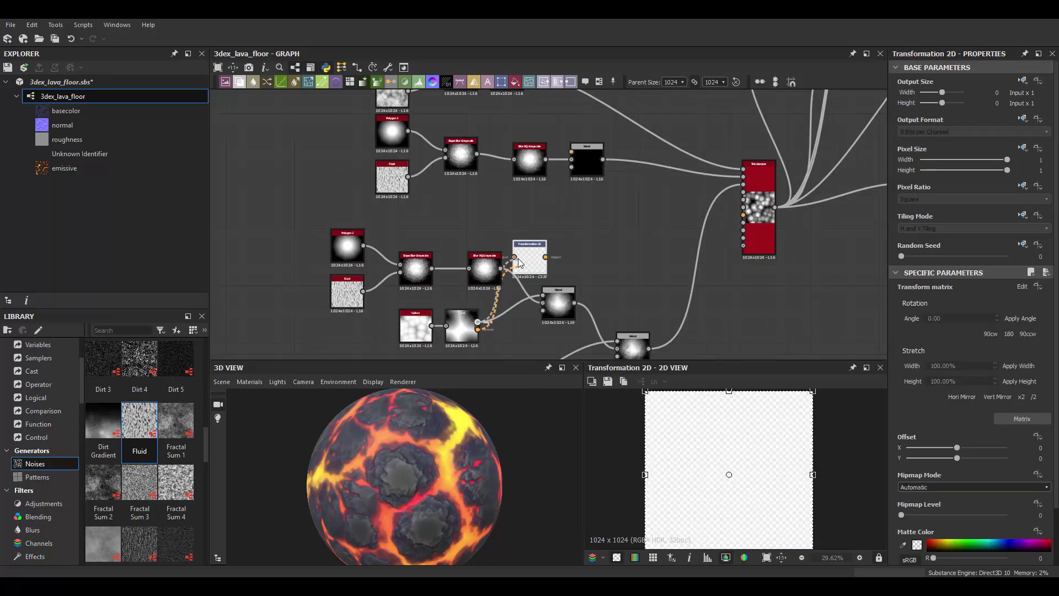
left_click_drag(529, 256, 574, 137)
scroll(555, 229, "up", 1)
double_click(593, 147)
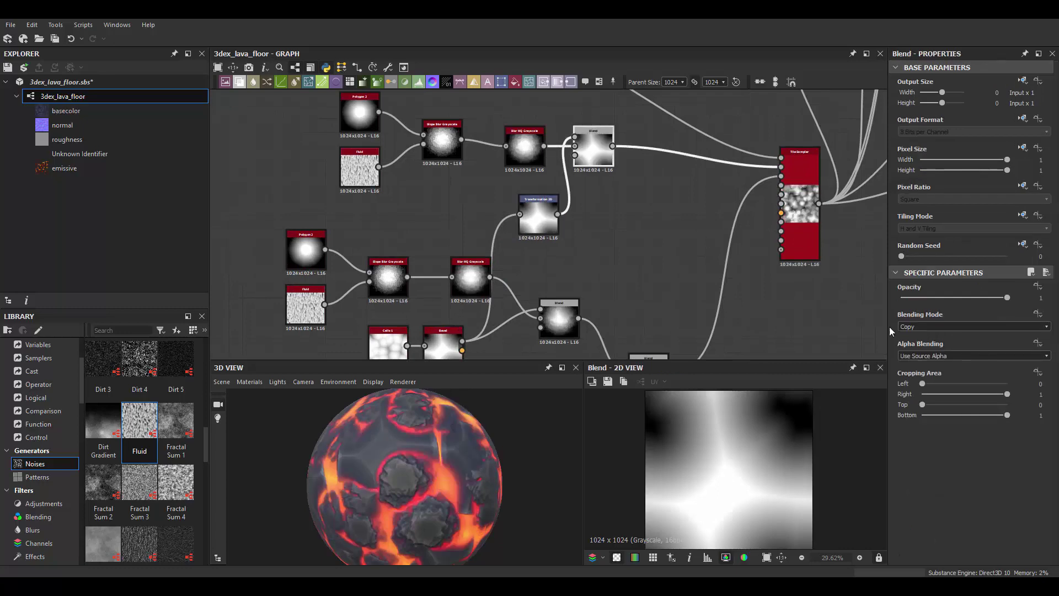
left_click(918, 329)
left_click(919, 371)
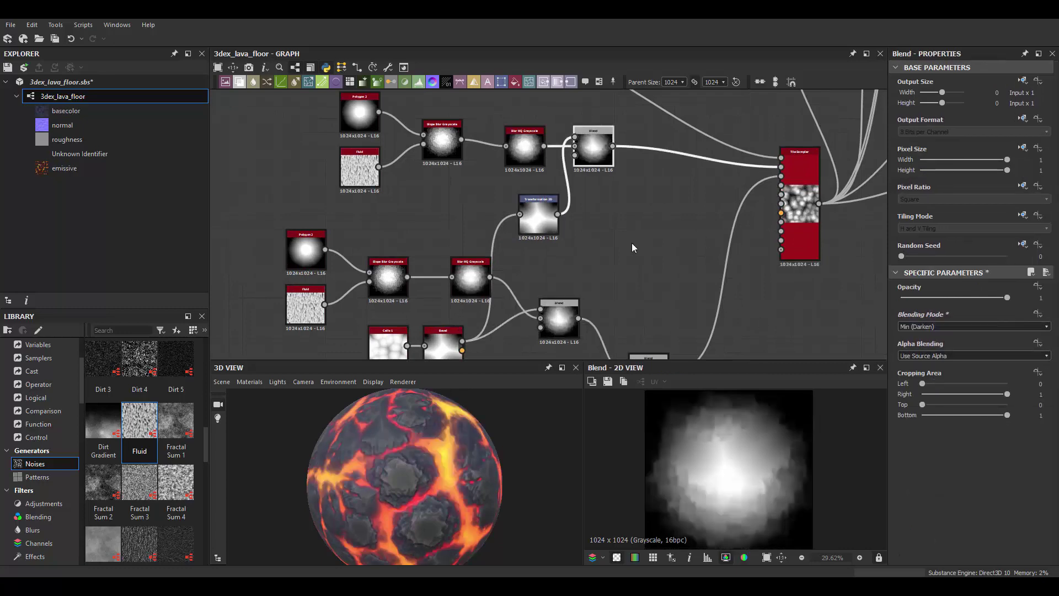
Set the Transformation 2D offset to (-0.0922, 0.2835) to reshape one blob
left_click(538, 218)
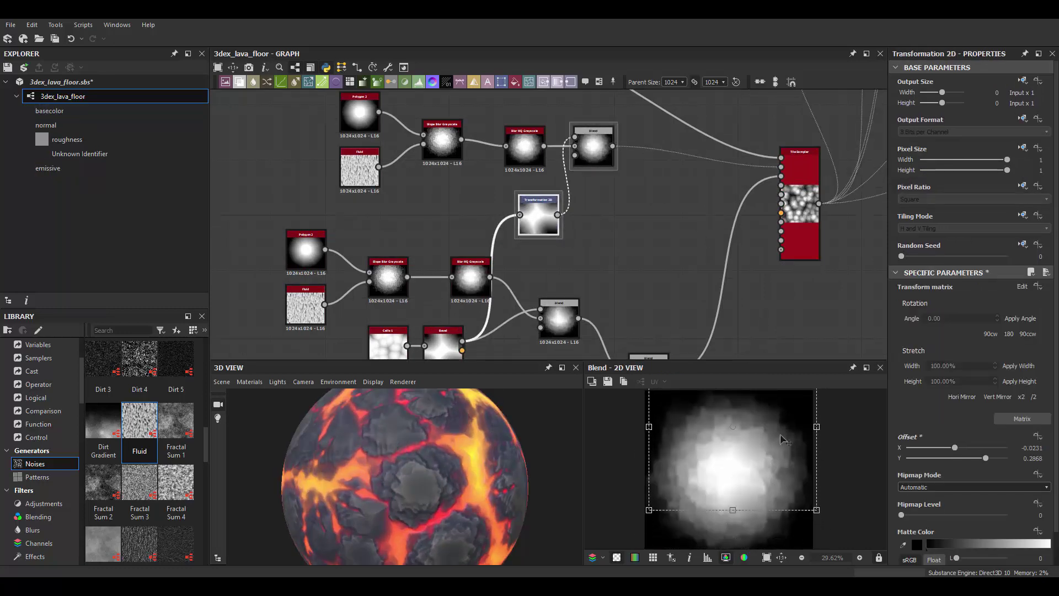
left_click_drag(782, 450, 766, 454)
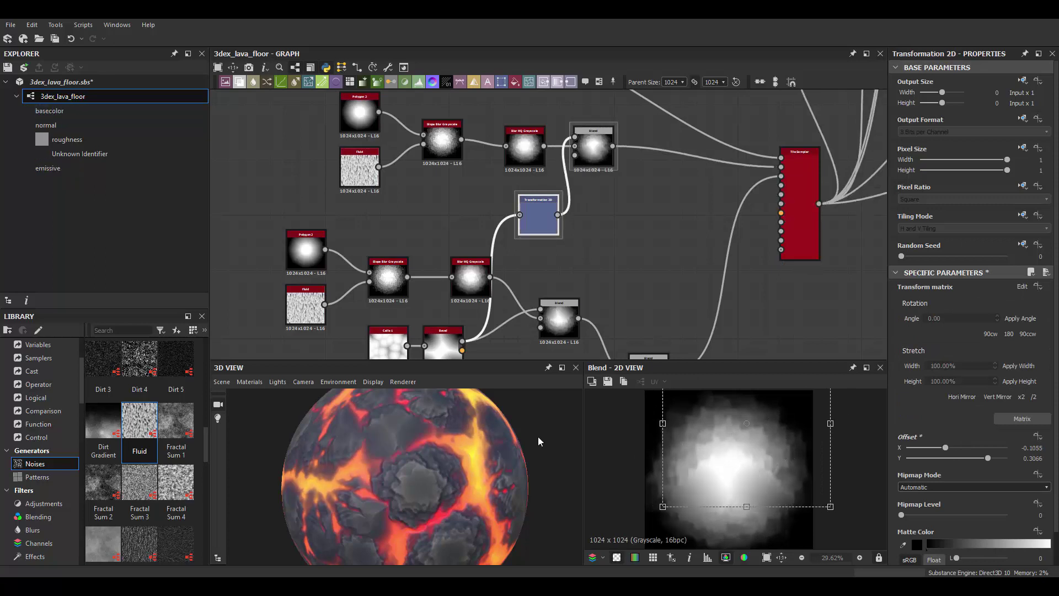
mouse_move(538, 440)
left_mouse_down()
mouse_move(418, 452)
mouse_move(432, 458)
left_mouse_up()
mouse_move(754, 462)
left_mouse_down()
mouse_move(746, 418)
mouse_move(713, 439)
mouse_move(722, 478)
mouse_move(770, 494)
mouse_move(707, 511)
mouse_move(698, 530)
mouse_move(760, 458)
left_mouse_up()
left_click_drag(439, 448, 427, 447)
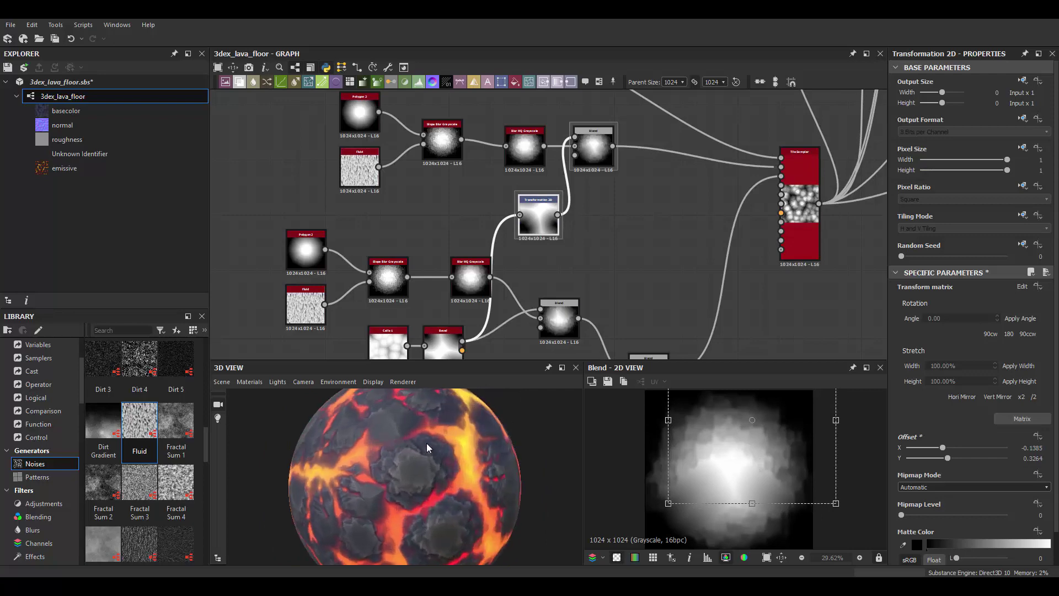
scroll(427, 447, "up", 2)
left_click_drag(751, 471, 744, 478)
mouse_move(480, 462)
left_mouse_down()
mouse_move(450, 445)
mouse_move(486, 436)
left_mouse_up()
scroll(568, 227, "down", 3)
scroll(607, 220, "up", 2)
left_click(729, 246)
scroll(579, 232, "up", 2)
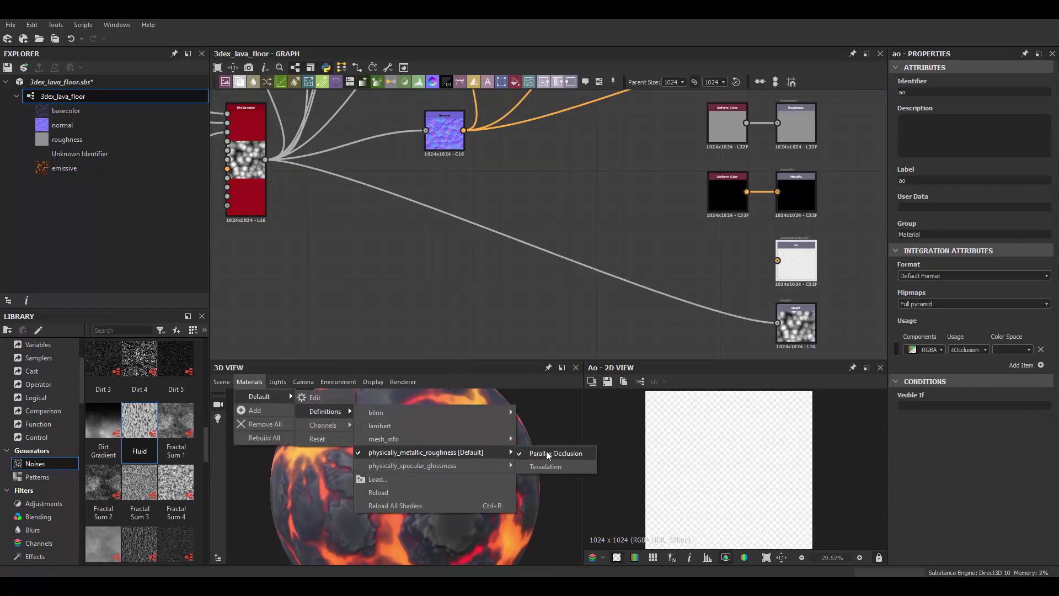
Use Parallax Occlusion with height scale 6.37, emissive intensity 1.45, and preview on a cylinder
left_click(546, 451)
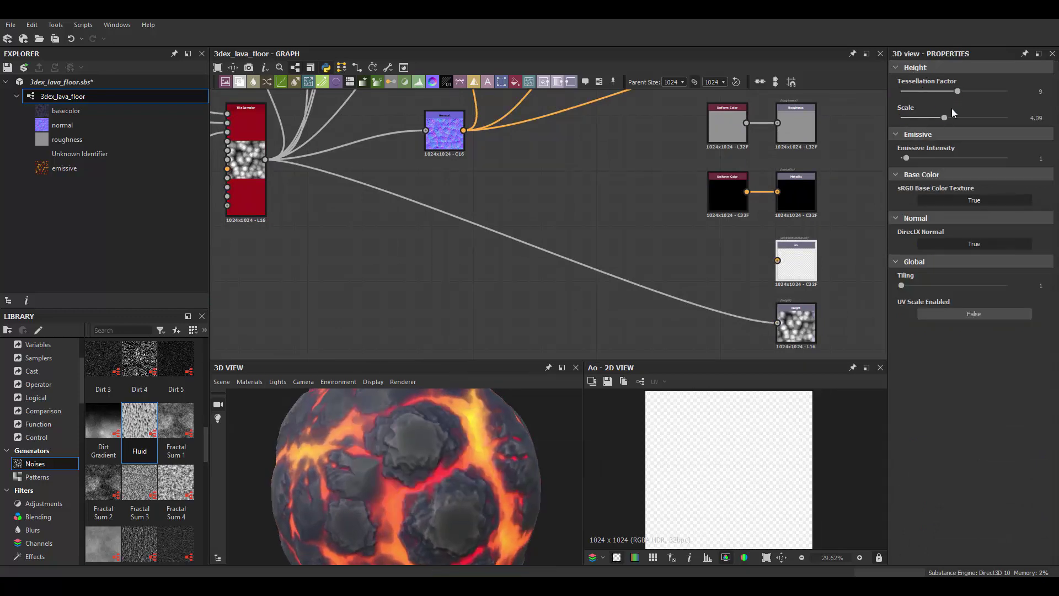
mouse_move(498, 411)
left_mouse_down()
mouse_move(525, 470)
mouse_move(446, 468)
mouse_move(442, 537)
mouse_move(415, 459)
left_mouse_up()
left_click_drag(910, 160, 910, 160)
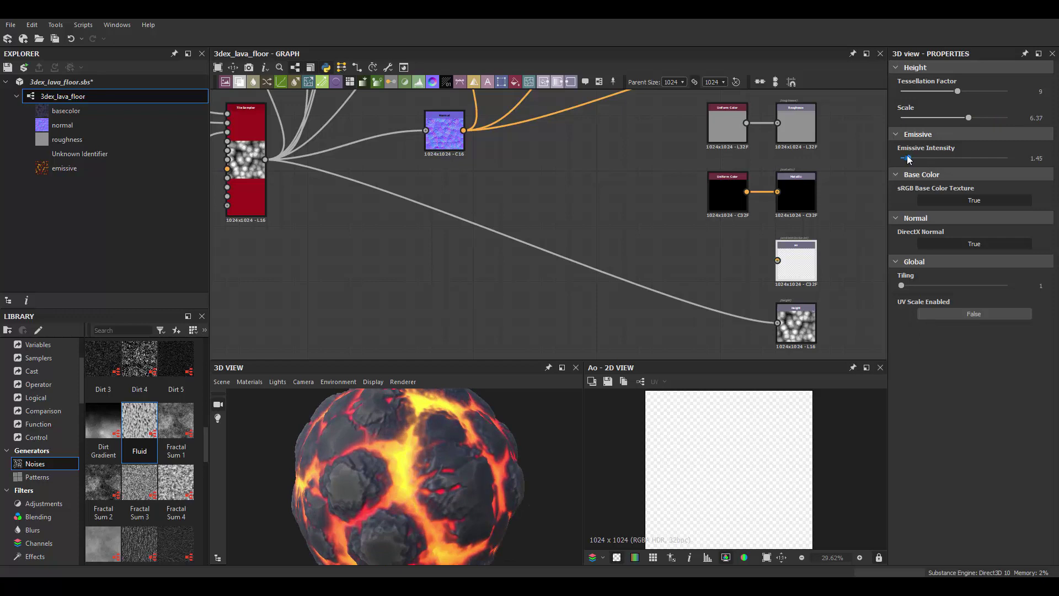
mouse_move(480, 473)
left_mouse_down()
mouse_move(454, 459)
mouse_move(486, 436)
mouse_move(540, 458)
mouse_move(431, 471)
mouse_move(386, 452)
mouse_move(513, 455)
mouse_move(401, 452)
mouse_move(481, 385)
mouse_move(425, 455)
mouse_move(420, 439)
mouse_move(499, 456)
left_mouse_up()
left_click(225, 383)
left_click(259, 221)
Add a Min (Darken) Blend after the top Blur HQ Grayscale with a Transformation 2D input
left_click(419, 121)
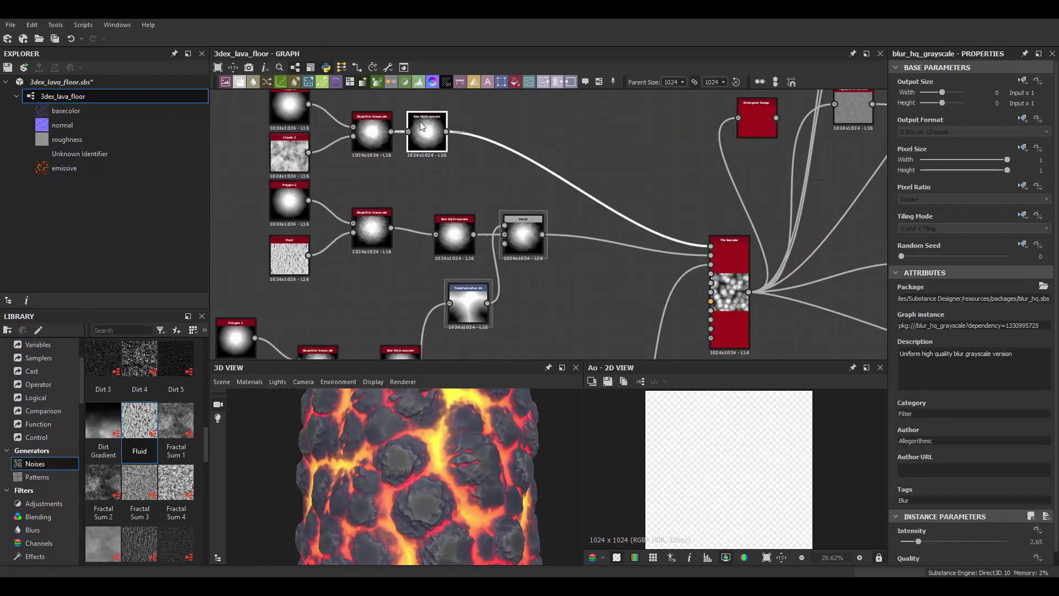
key("space")
type("blend")
key("Return")
left_click(468, 304)
key("ctrl+d")
left_click_drag(466, 201, 434, 192)
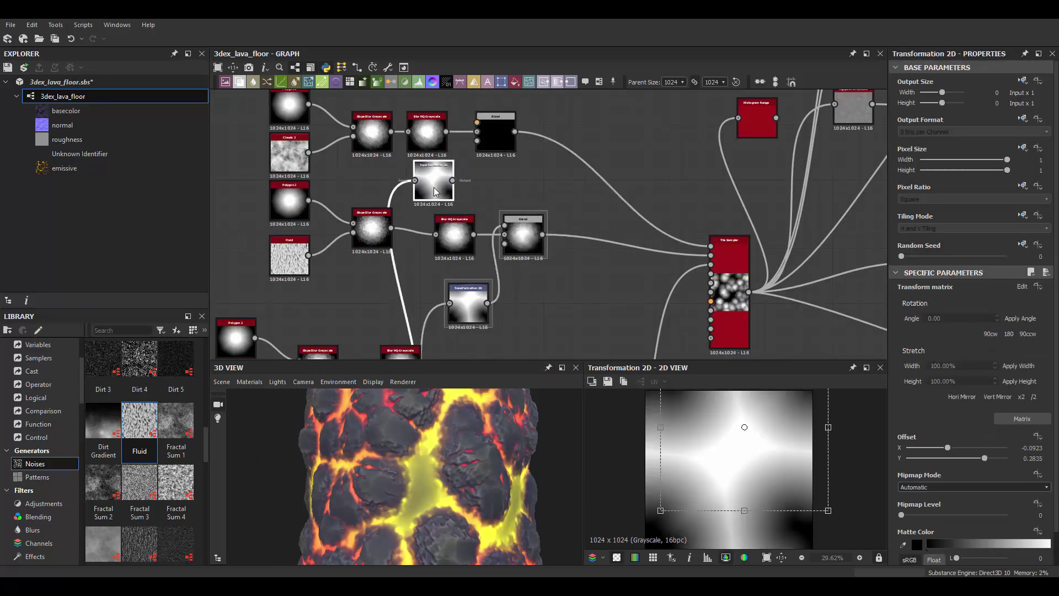
middle_click_drag(435, 192, 443, 228)
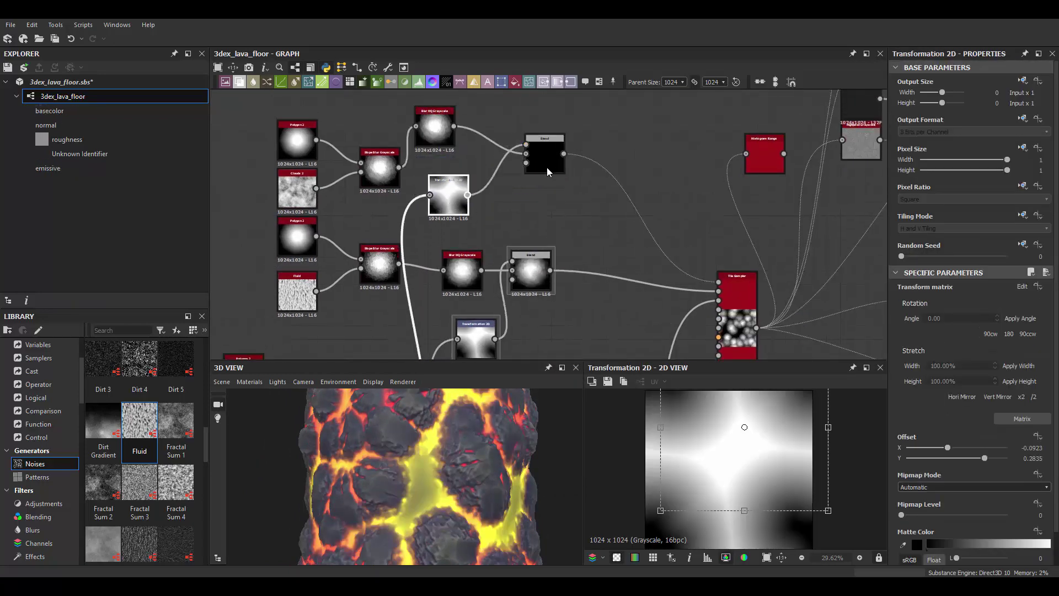
double_click(548, 172)
left_click(919, 341)
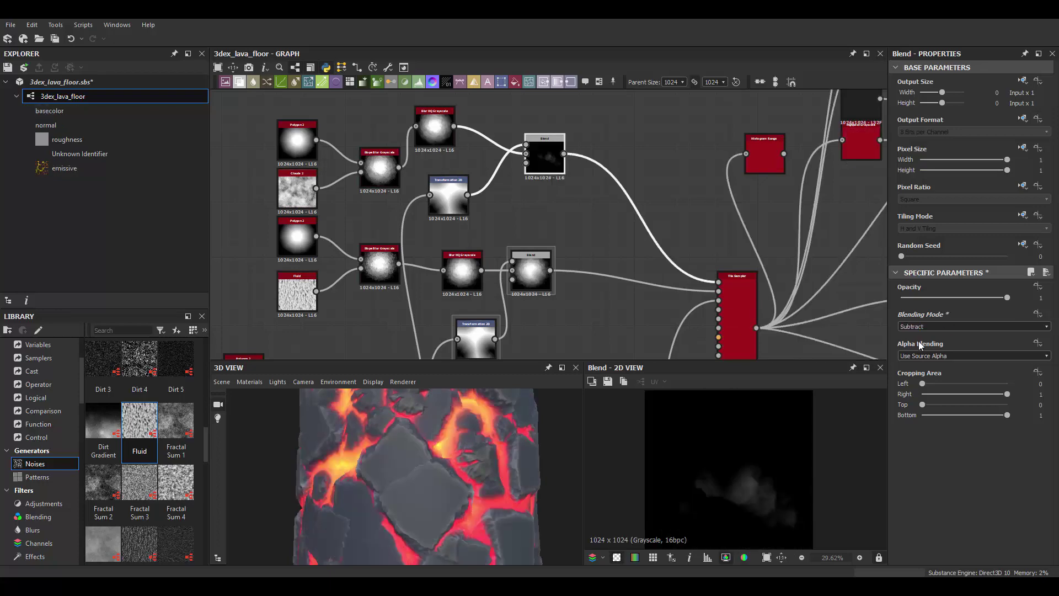
key("Down")
key("Down")
key("Down")
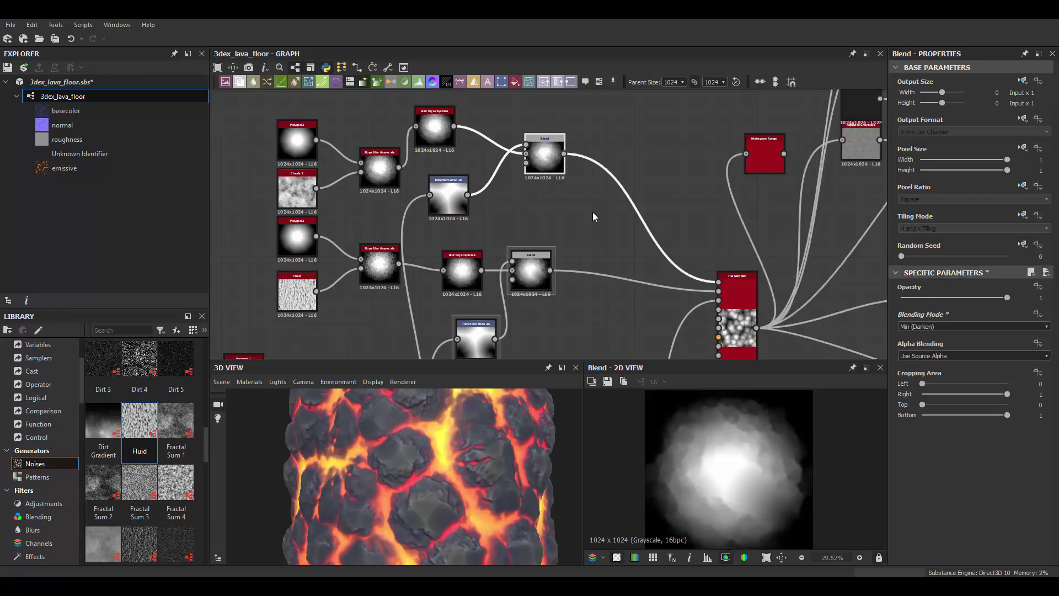
Offset the Transformation 2D to about (0.163, 0.001) and set the Blend opacity to 0.5
left_click(449, 194)
mouse_move(751, 467)
left_mouse_down()
mouse_move(791, 481)
mouse_move(747, 487)
mouse_move(747, 463)
mouse_move(747, 515)
mouse_move(787, 514)
mouse_move(795, 487)
mouse_move(717, 486)
mouse_move(751, 453)
mouse_move(734, 475)
mouse_move(651, 486)
mouse_move(690, 474)
mouse_move(740, 481)
left_mouse_up()
scroll(746, 495, "down", 2)
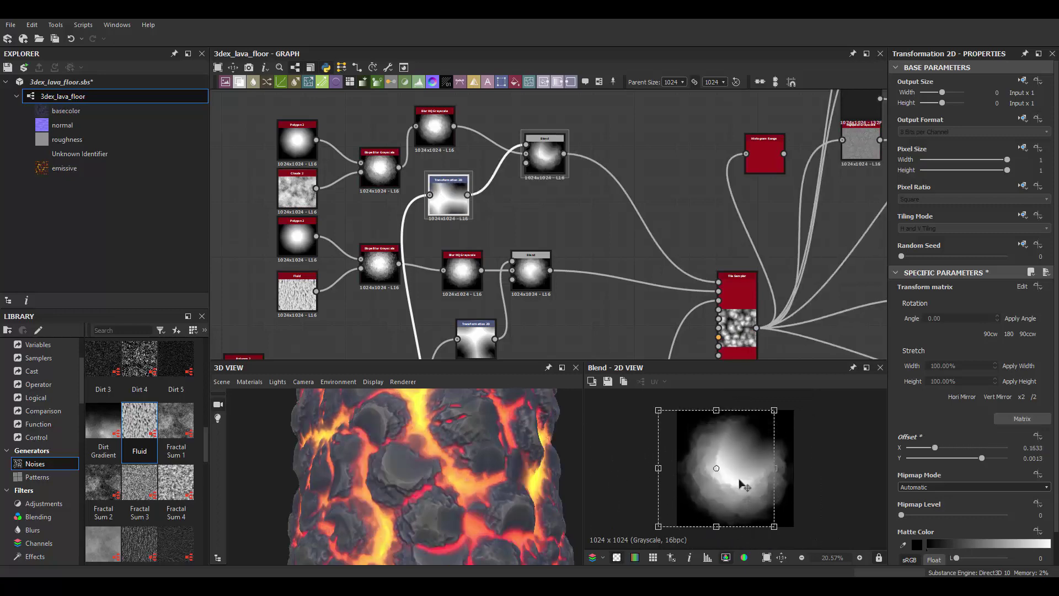
left_click(544, 154)
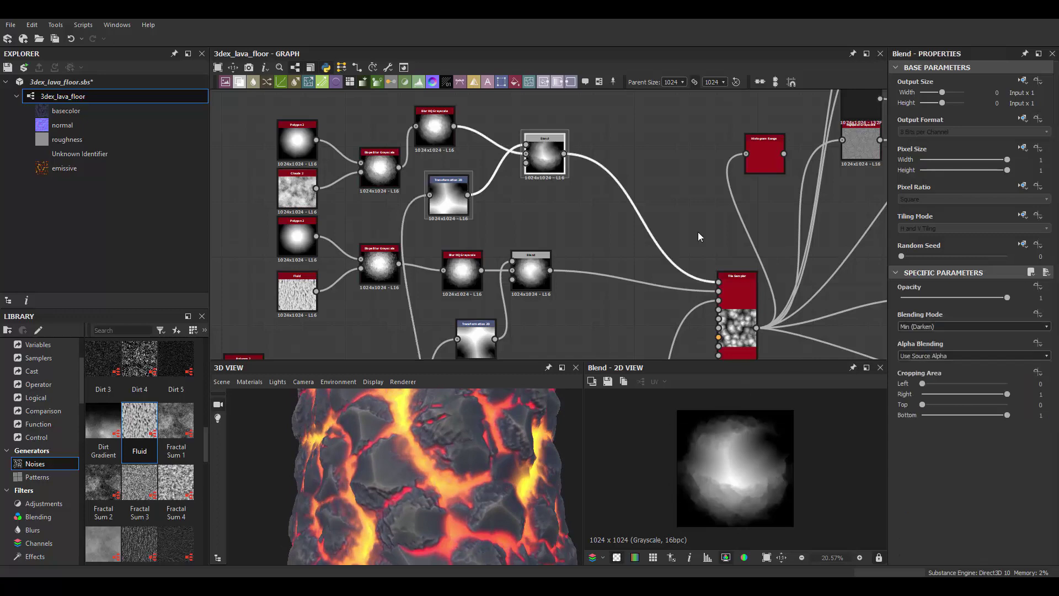
mouse_move(1008, 298)
left_mouse_down()
mouse_move(945, 298)
mouse_move(955, 298)
left_mouse_up()
mouse_move(548, 483)
left_mouse_down()
mouse_move(439, 462)
mouse_move(516, 460)
mouse_move(451, 445)
left_mouse_up()
Select the Tile Sampler and try an X Amount of 6, then undo it
middle_click_drag(607, 275, 579, 226)
scroll(706, 264, "up", 2)
left_click(704, 231)
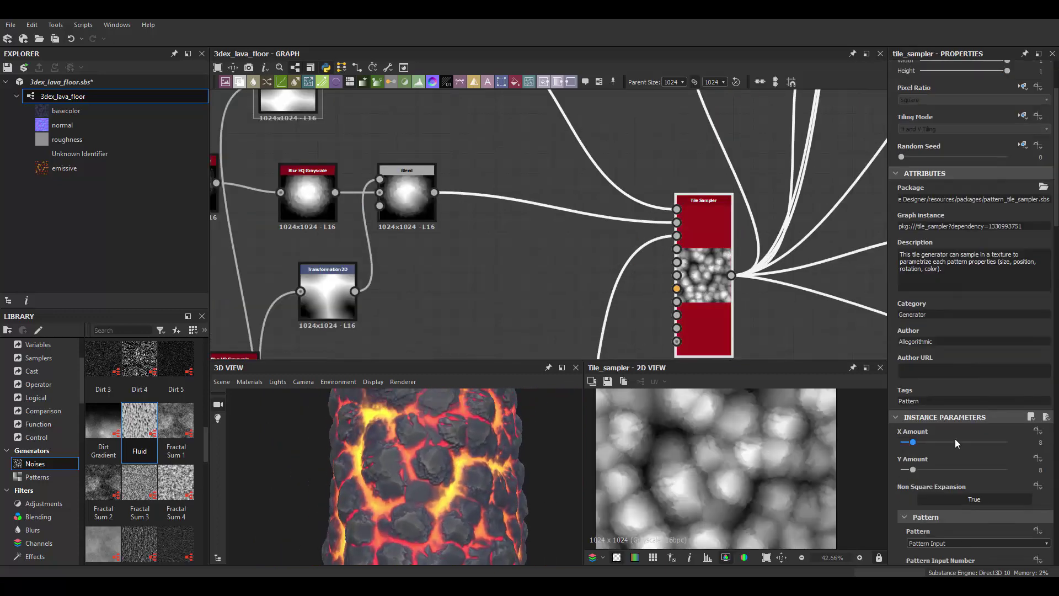
scroll(958, 443, "down", 3)
left_click_drag(913, 370, 910, 343)
left_click_drag(491, 457, 439, 446)
key("ctrl+z")
scroll(951, 403, "down", 7)
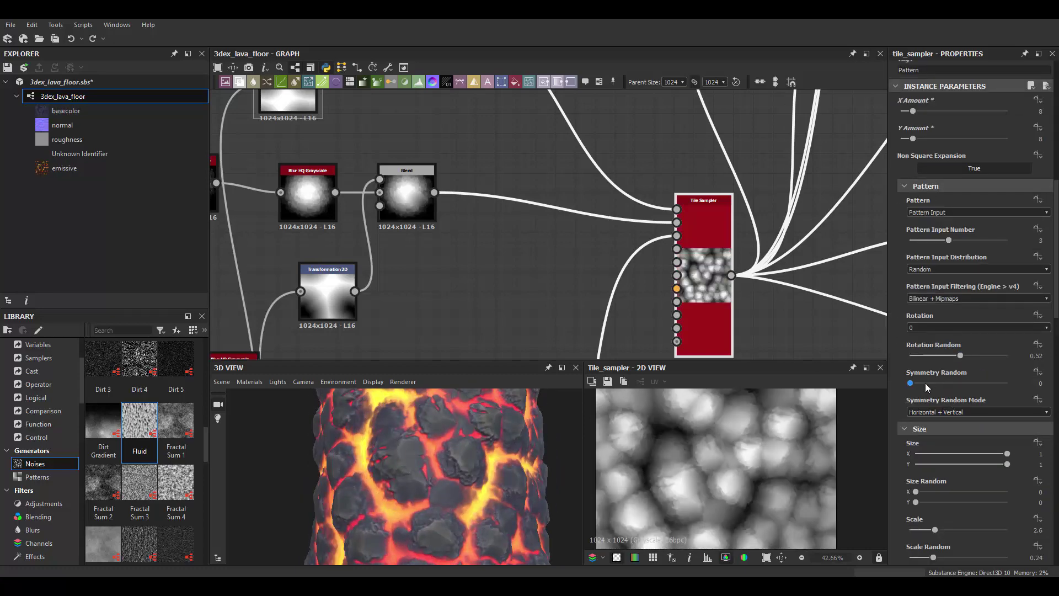
scroll(964, 461, "down", 3)
Give the Tile Sampler size random 0.13 X / 0.19 Y and scale 2.99
mouse_move(916, 436)
left_mouse_down()
mouse_move(961, 425)
mouse_move(927, 426)
mouse_move(932, 436)
left_mouse_up()
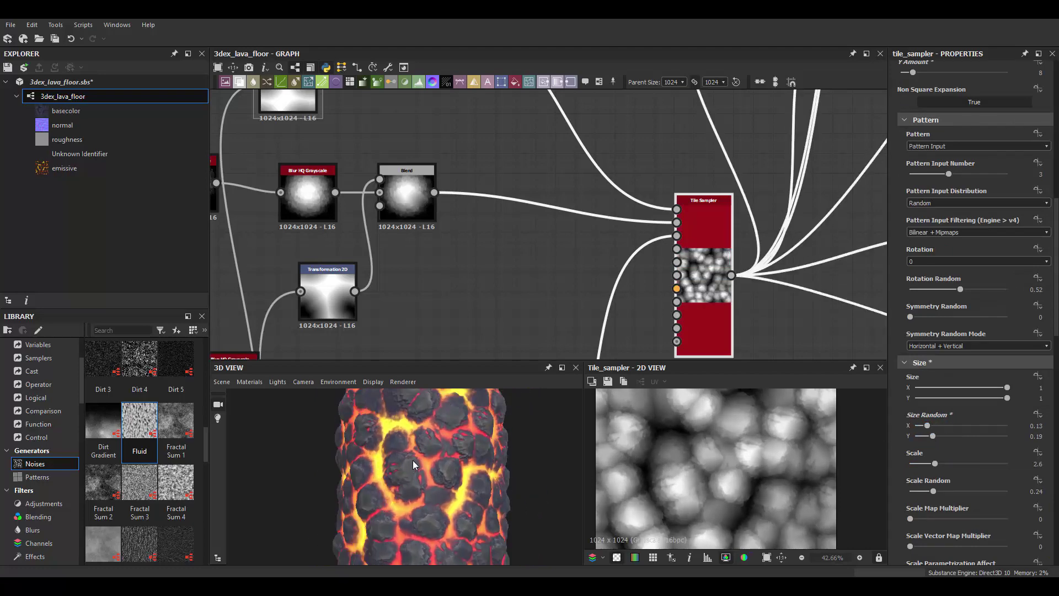
scroll(932, 440, "down", 3)
left_click_drag(936, 398, 962, 397)
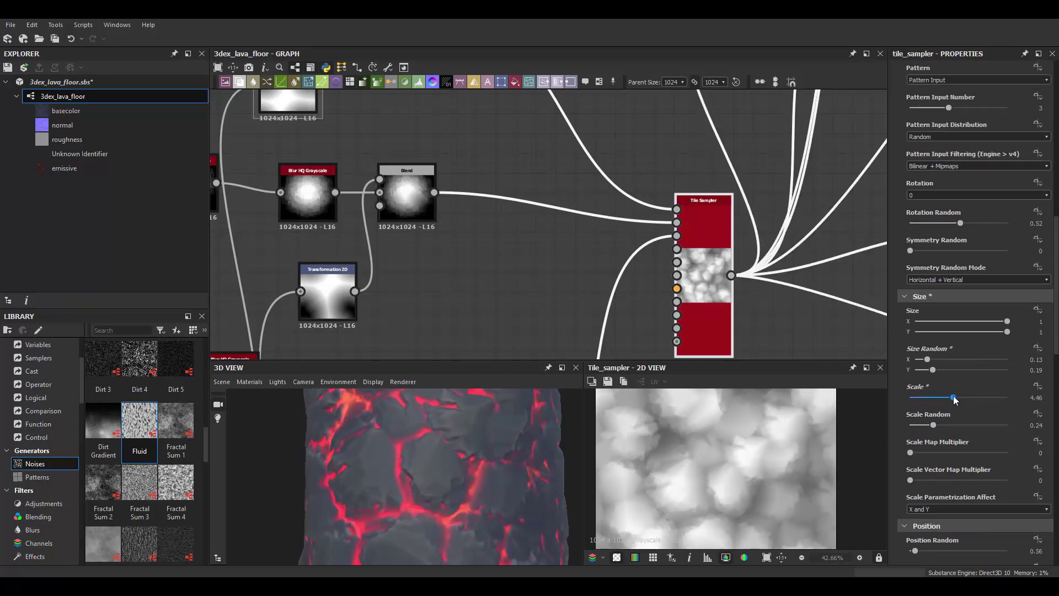
mouse_move(953, 396)
left_mouse_down()
mouse_move(929, 395)
mouse_move(939, 396)
left_mouse_up()
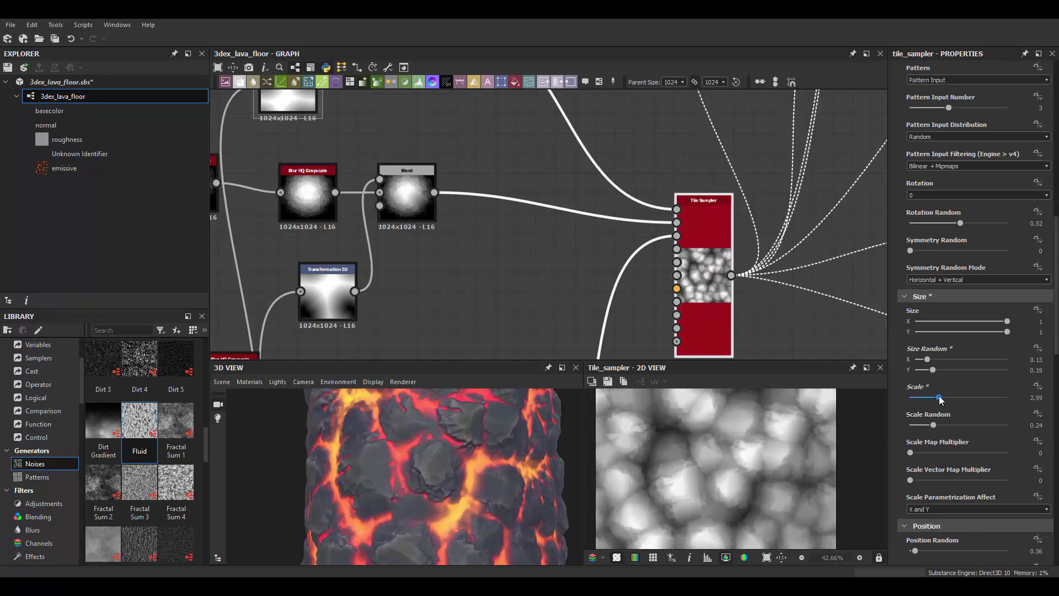
left_click_drag(418, 475, 527, 457)
scroll(620, 228, "down", 3)
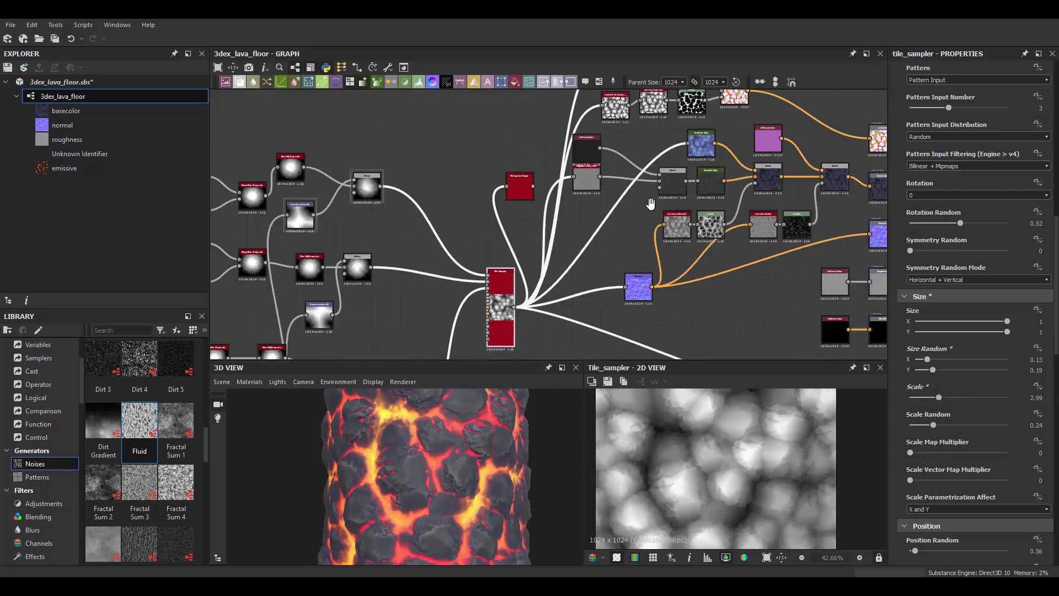
Inspect the Histogram Range and Blend nodes, then set the HBAO radius to 0.4
left_click(508, 178)
scroll(599, 168, "up", 3)
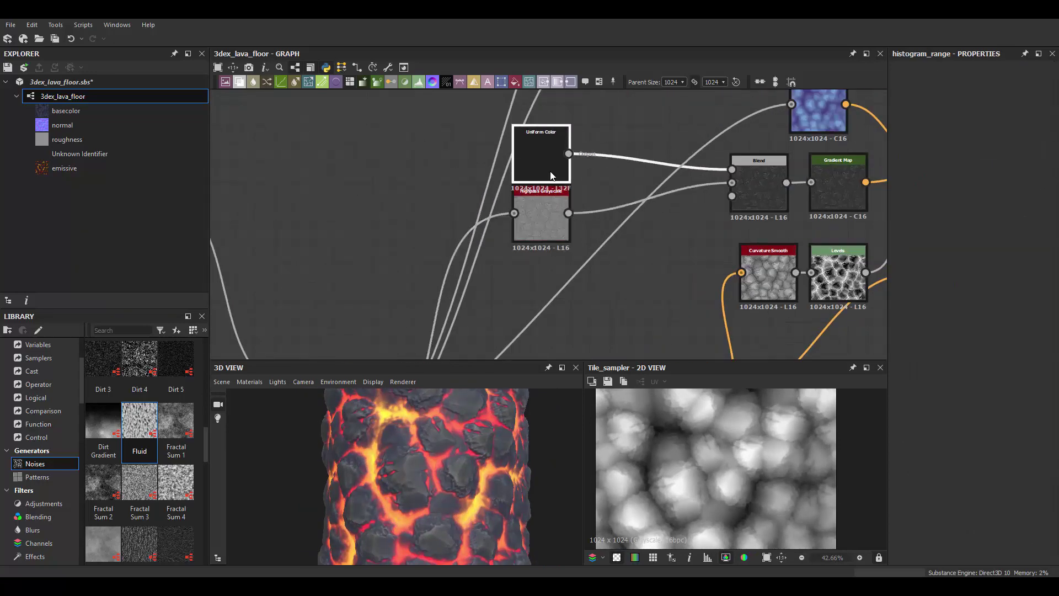
scroll(550, 175, "down", 3)
left_click(743, 207)
middle_click_drag(502, 132, 631, 261)
left_click(492, 237)
scroll(938, 535, "down", 3)
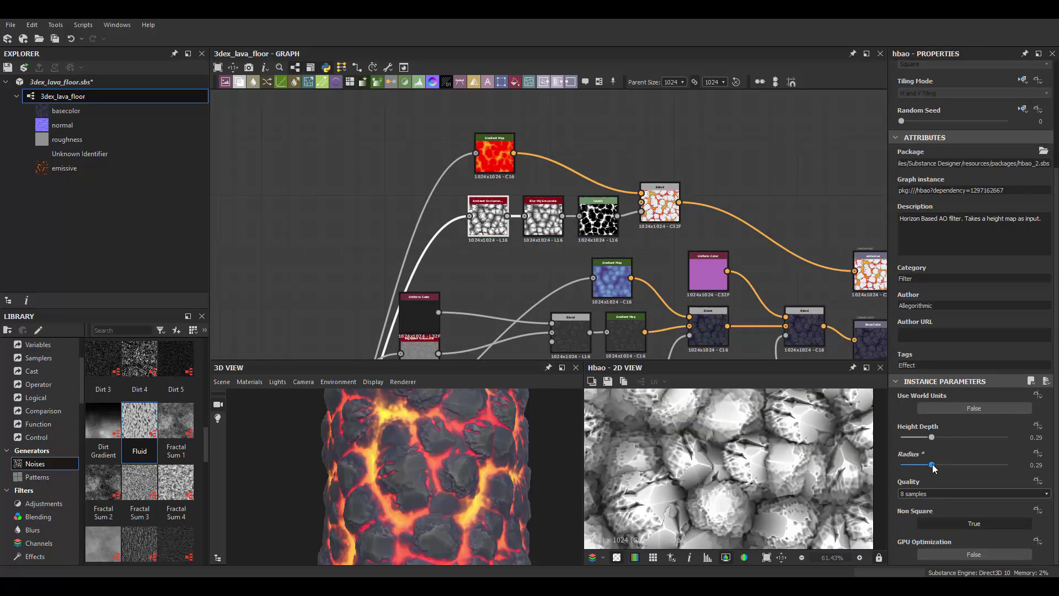
left_click_drag(935, 466, 905, 437)
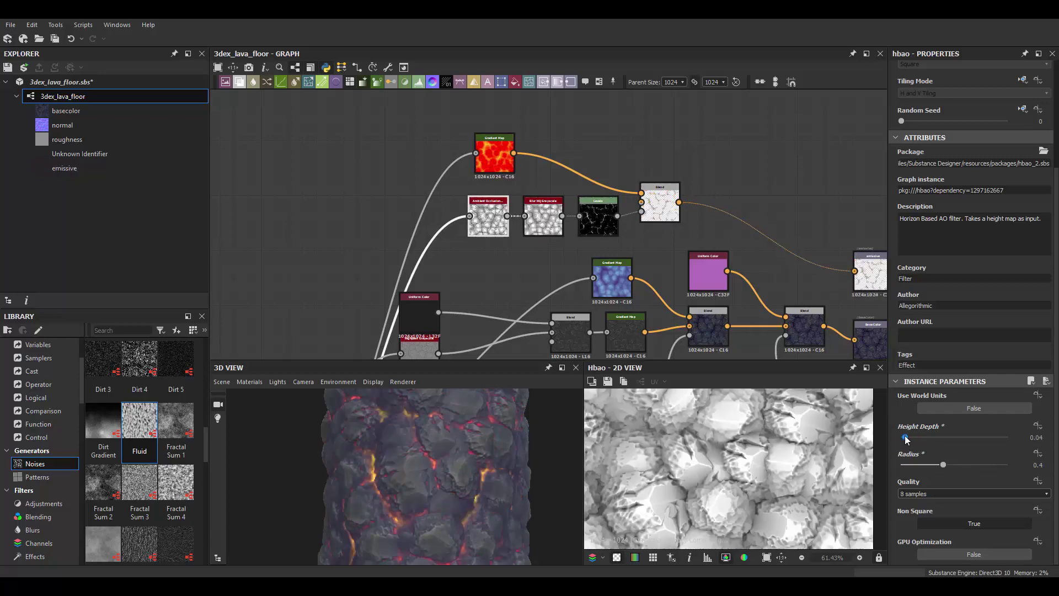
scroll(483, 476, "up", 2)
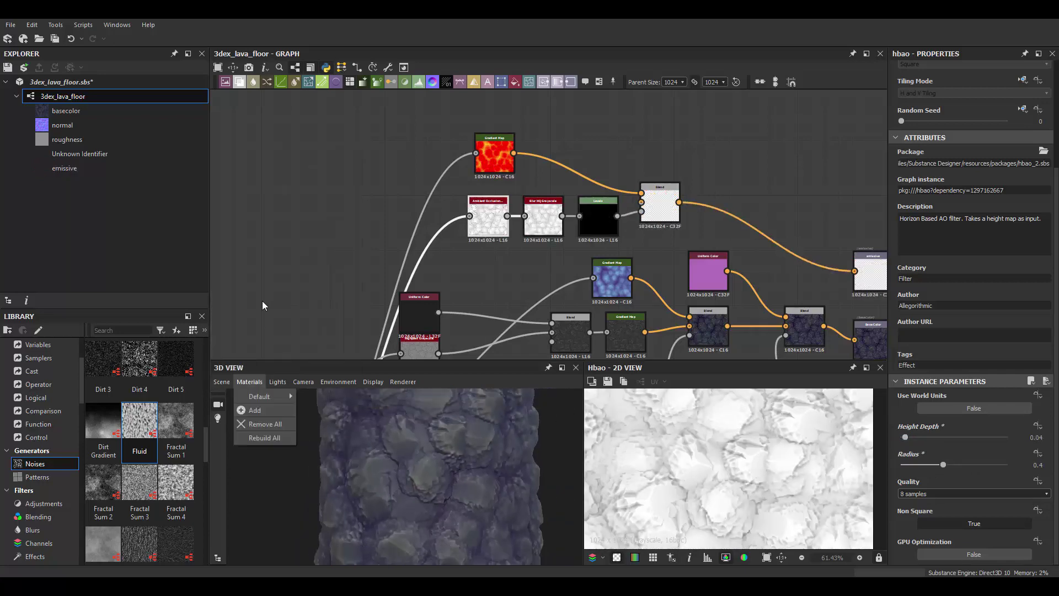
Preview on a sphere and set the HBAO Height Depth to about 0.27
left_click(259, 272)
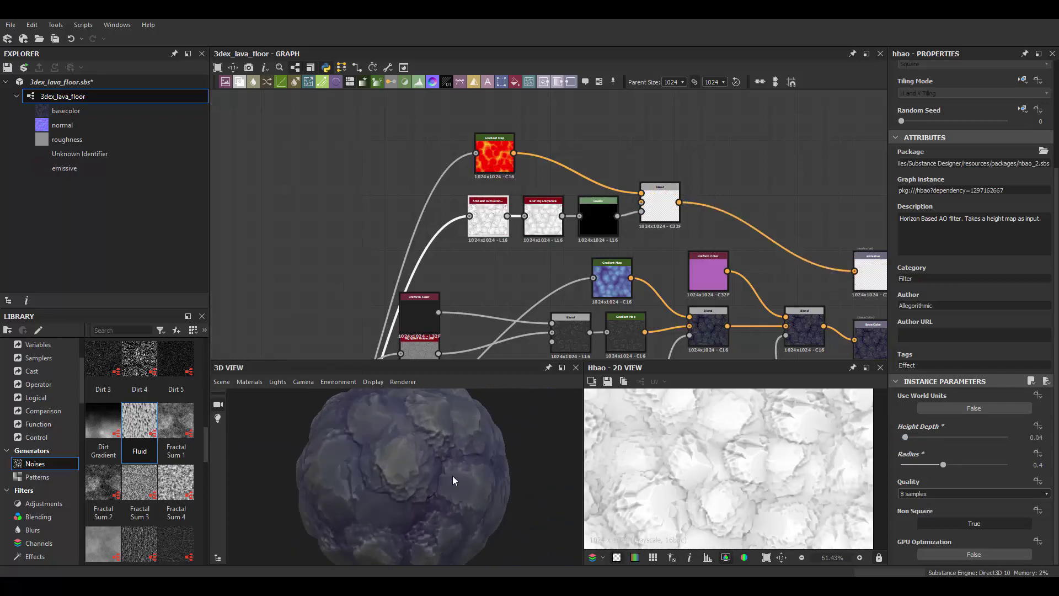
mouse_move(461, 451)
left_mouse_down()
mouse_move(483, 492)
mouse_move(418, 476)
left_mouse_up()
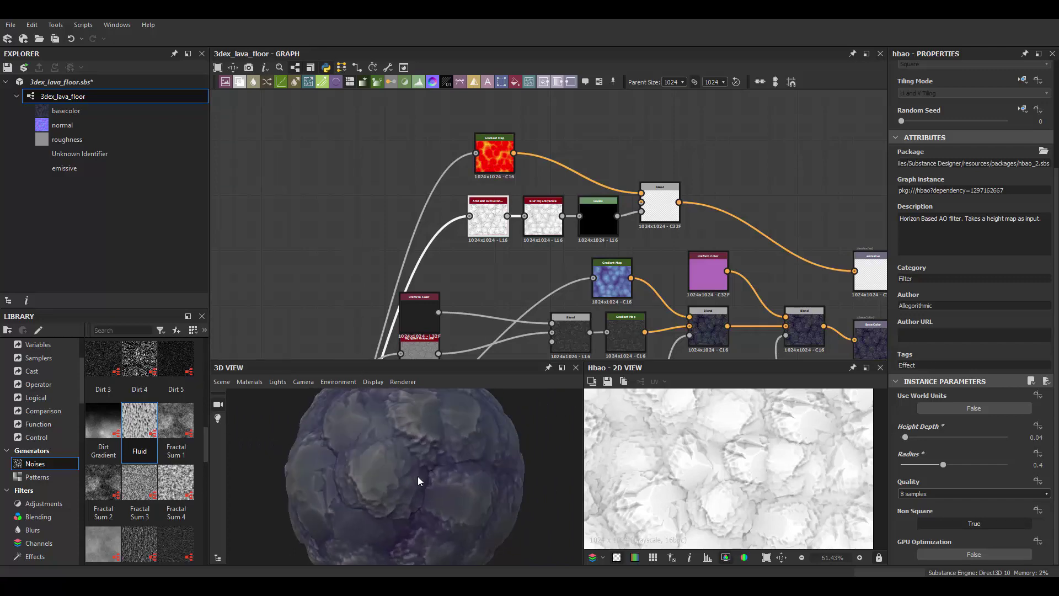
left_click_drag(909, 439, 971, 439)
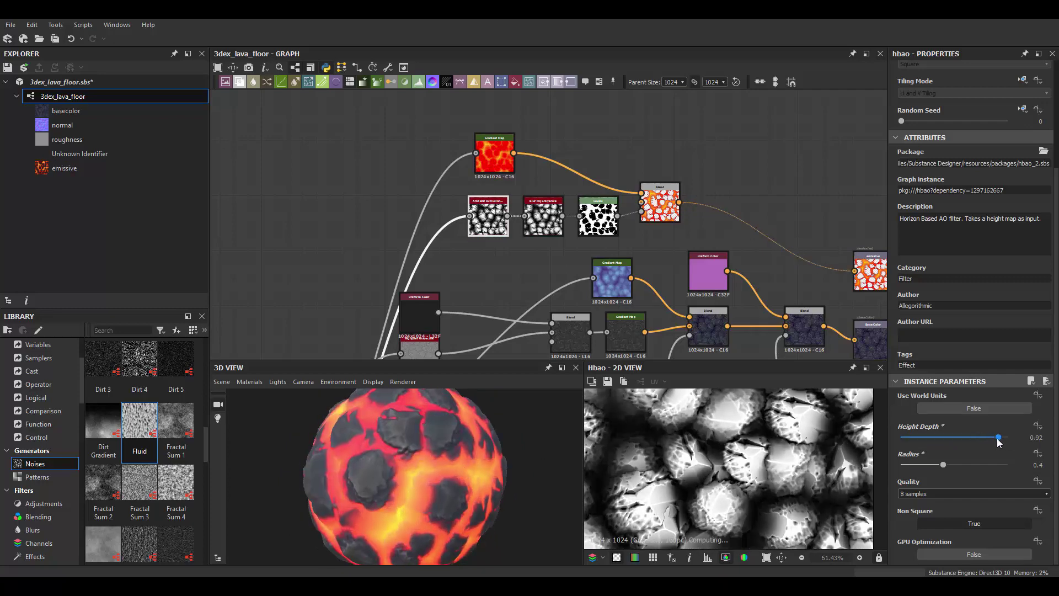
left_click_drag(998, 439, 930, 435)
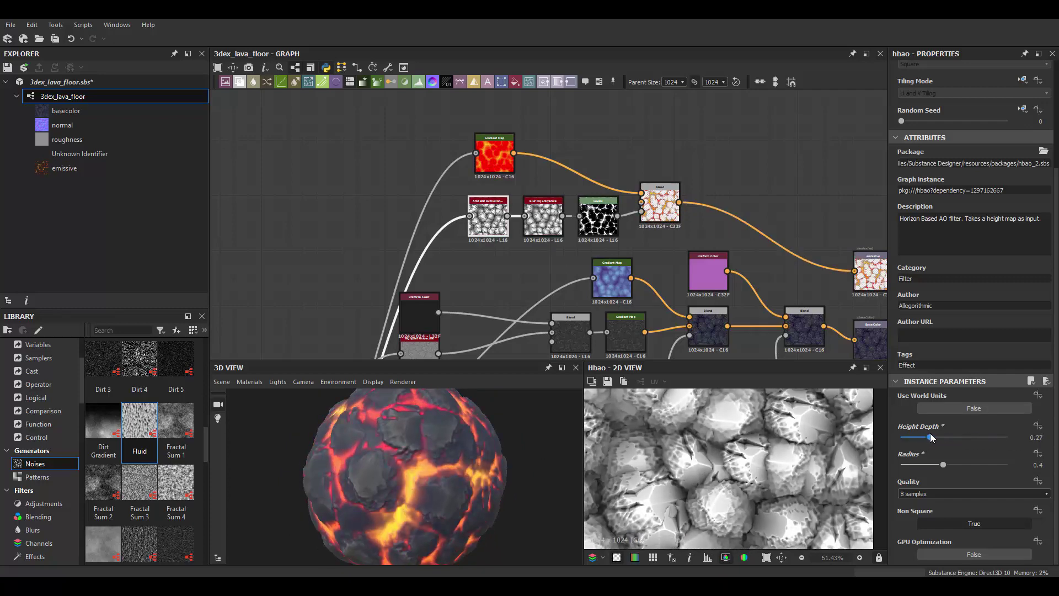
Add an HSL node after the Blend with Saturation 0 and wire it into Roughness
middle_click_drag(688, 208, 629, 150)
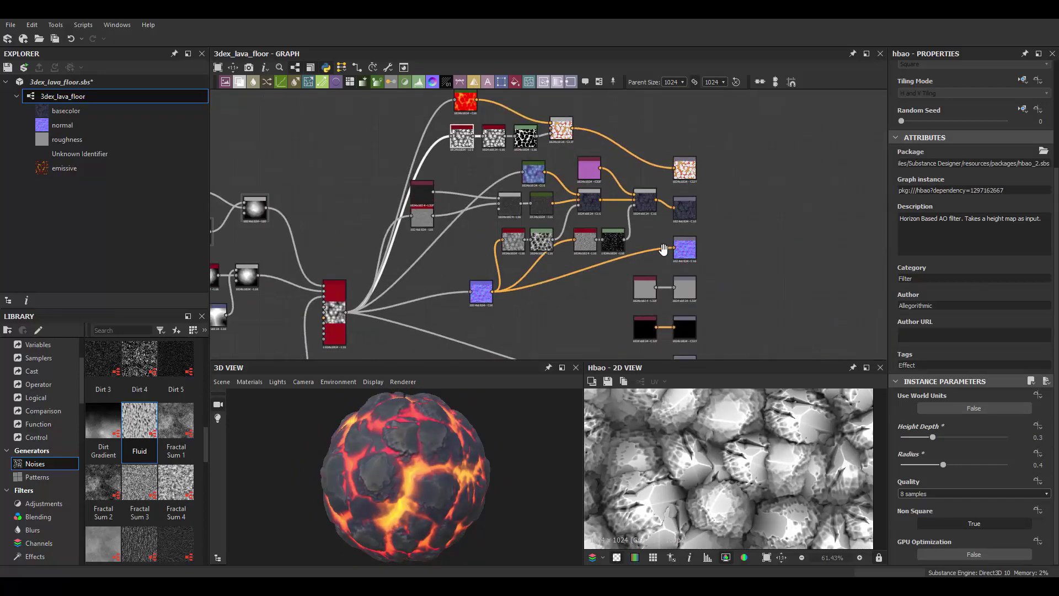
right_click(557, 302)
left_click(583, 270)
left_click_drag(647, 136, 534, 304)
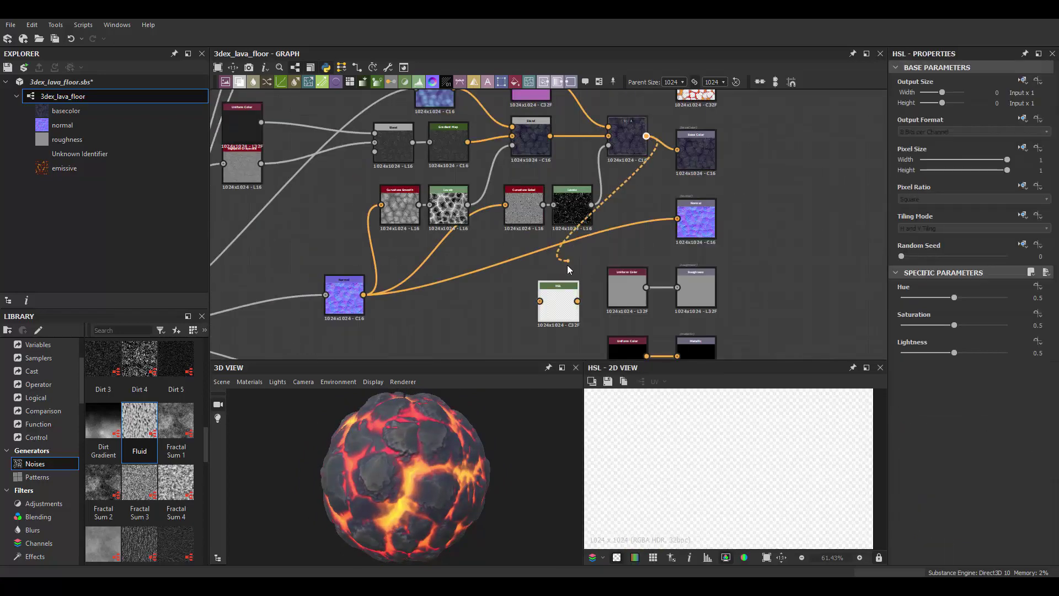
middle_click_drag(568, 264, 484, 204)
left_click_drag(591, 225, 662, 225)
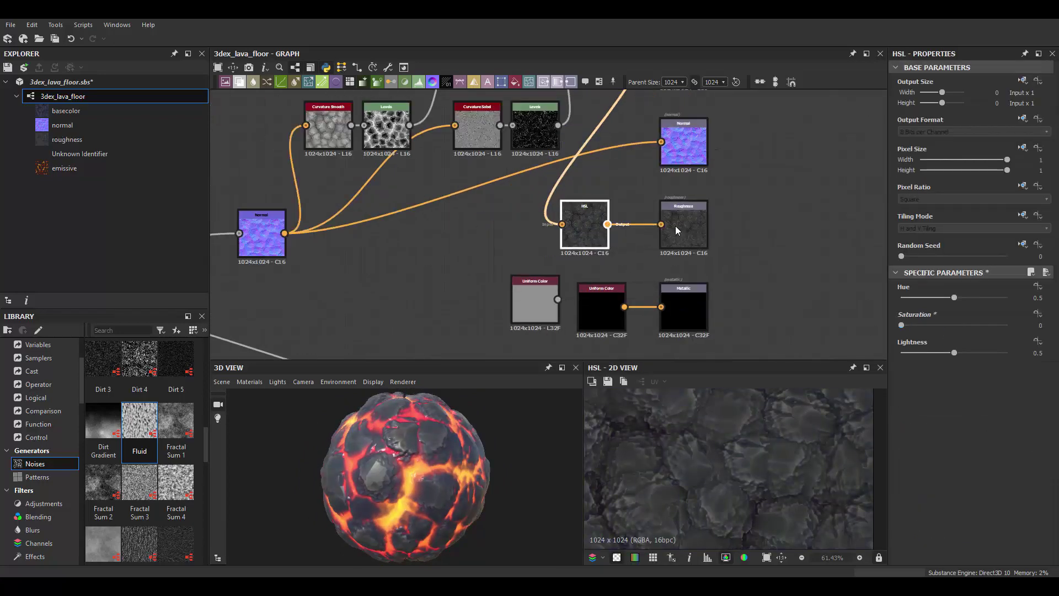
scroll(586, 238, "up", 2)
Insert a Levels node before Roughness and tune its input and output levels to lighten the map
key("l")
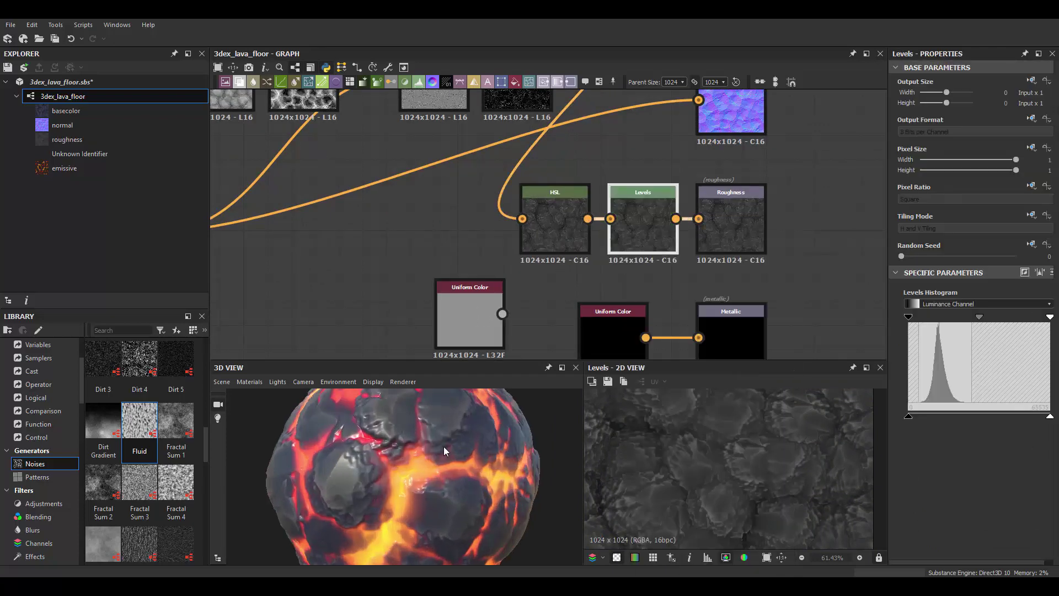
mouse_move(444, 446)
left_mouse_down()
mouse_move(422, 440)
mouse_move(436, 447)
mouse_move(487, 429)
left_mouse_up()
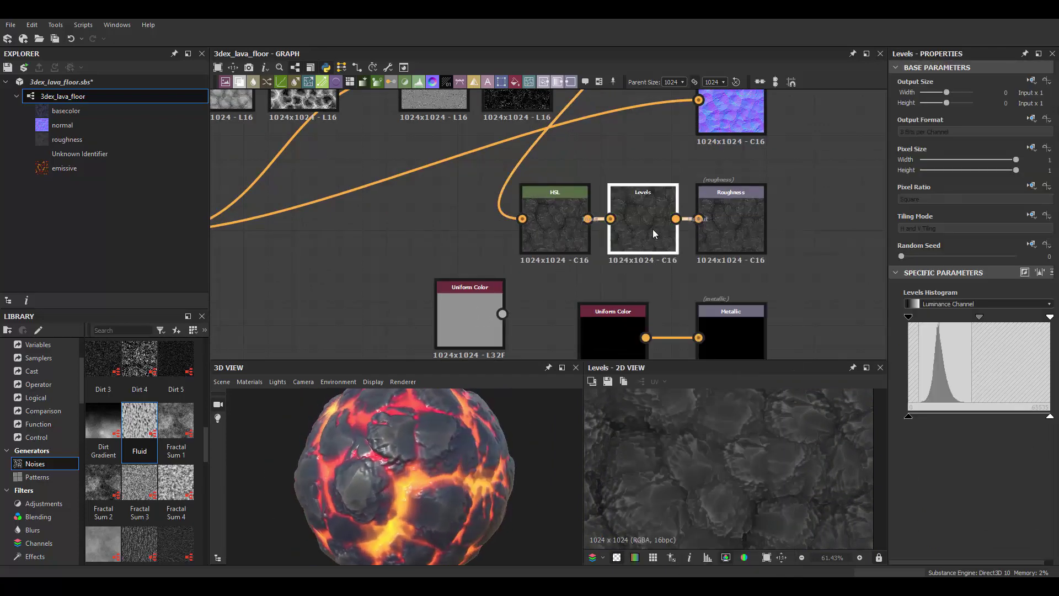
left_click_drag(925, 417, 971, 418)
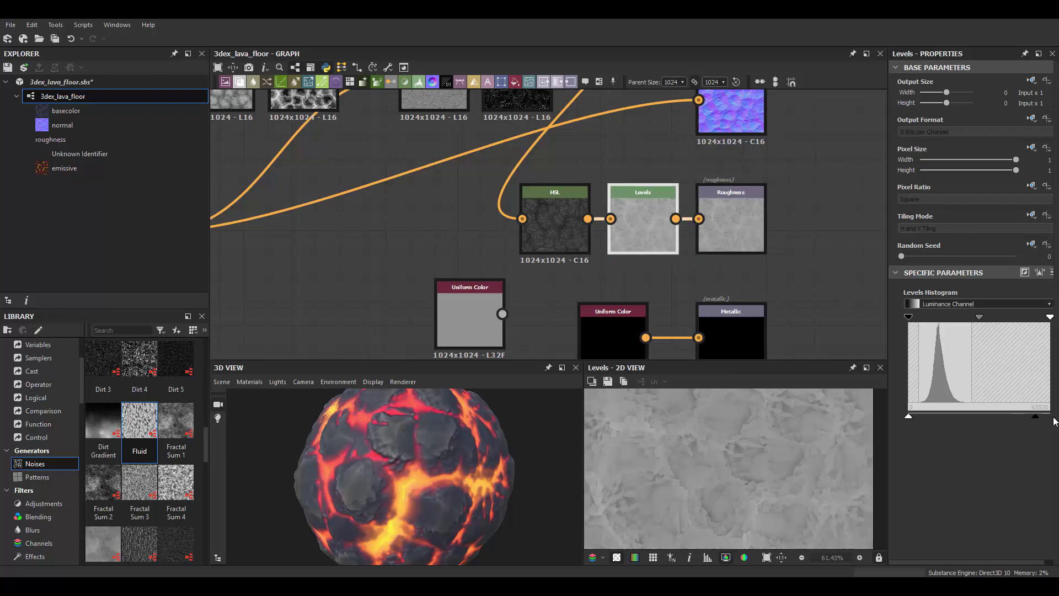
left_click_drag(910, 318, 913, 318)
left_click_drag(1050, 317, 993, 319)
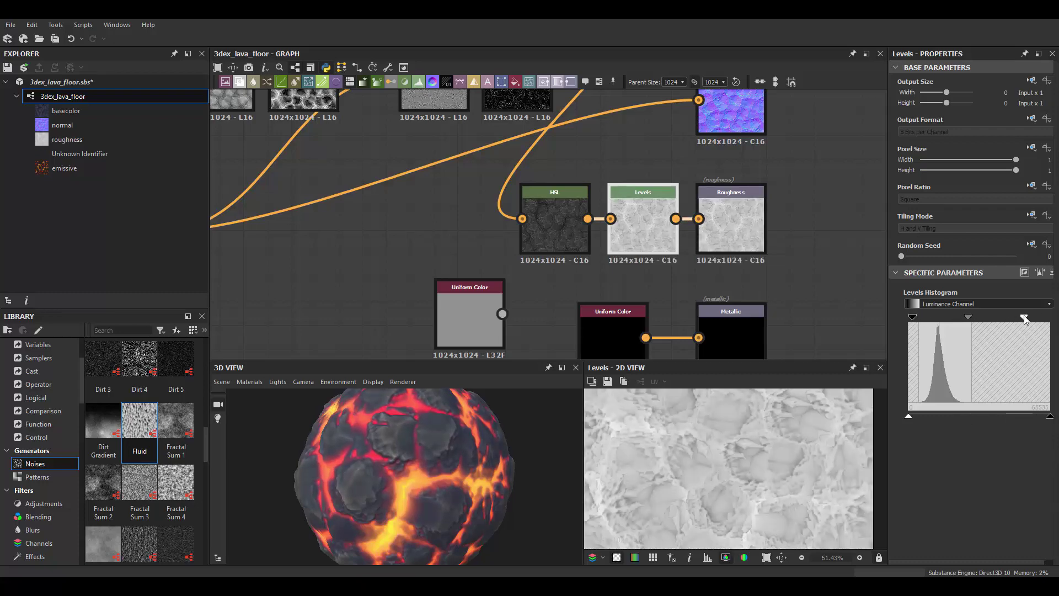
left_click_drag(440, 486, 486, 474)
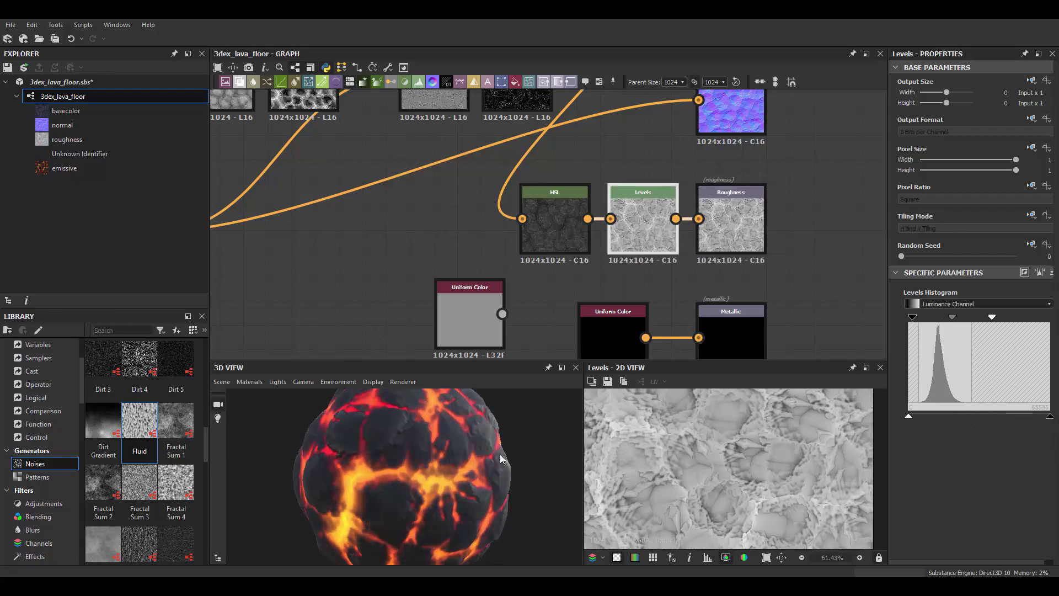
left_click_drag(912, 317, 911, 317)
left_click_drag(1050, 416, 992, 416)
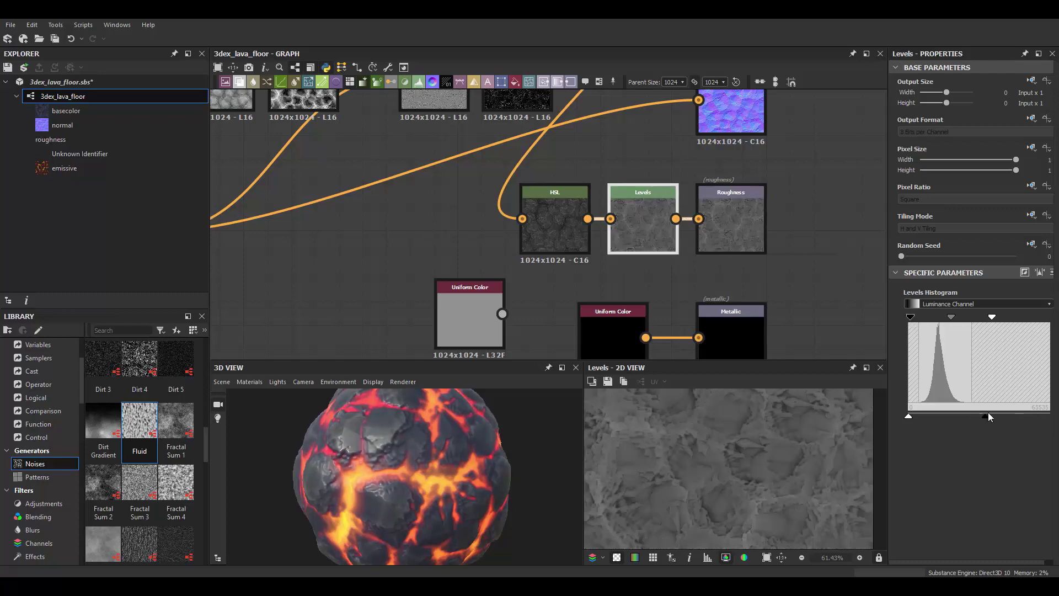
mouse_move(375, 481)
left_mouse_down()
mouse_move(462, 436)
mouse_move(413, 448)
left_mouse_up()
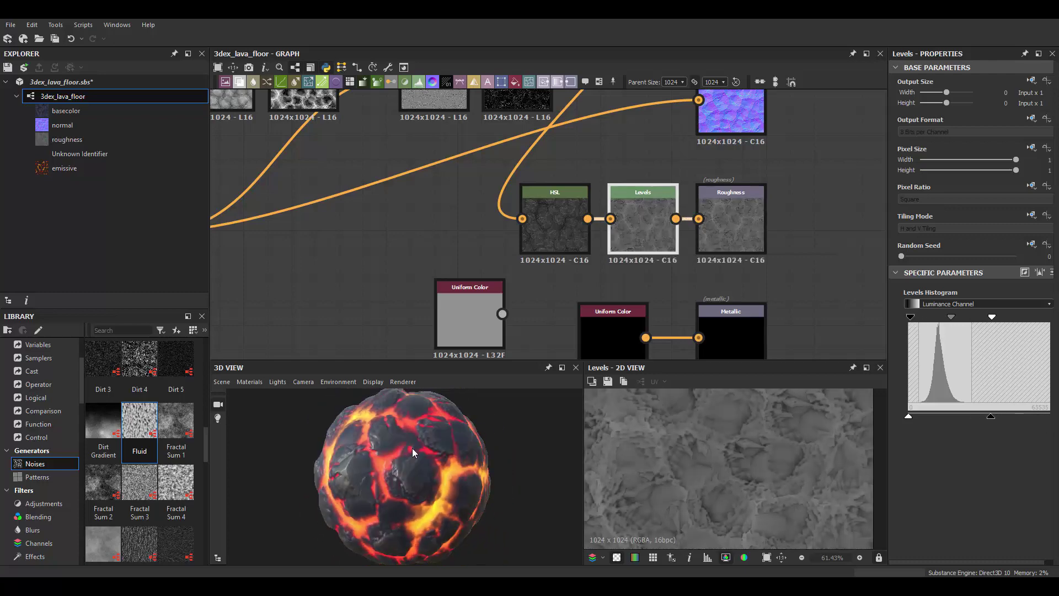
left_click_drag(990, 418, 1002, 417)
mouse_move(415, 468)
left_mouse_down()
mouse_move(497, 448)
mouse_move(429, 458)
left_mouse_up()
Insert an HSL node between the final Blend and Base Color
middle_click_drag(607, 232, 550, 341)
double_click(671, 126)
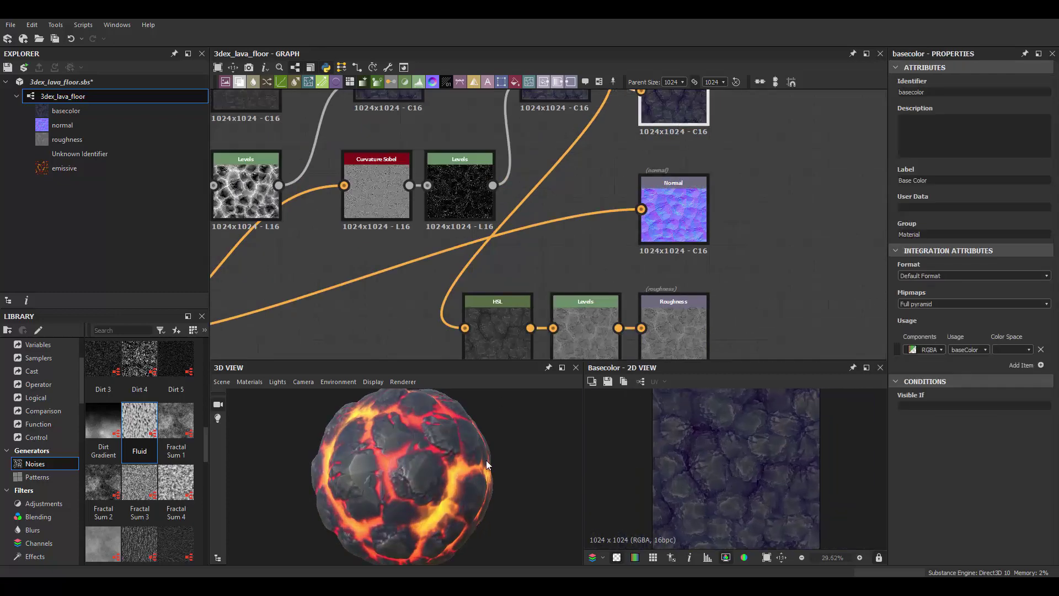
middle_click_drag(529, 88, 555, 233)
left_click_drag(581, 215, 629, 233)
type("hs")
key("Return")
Set base colour lightness to 0.55 and add a Levels node adjusting its black and white inputs
left_click_drag(965, 351, 959, 350)
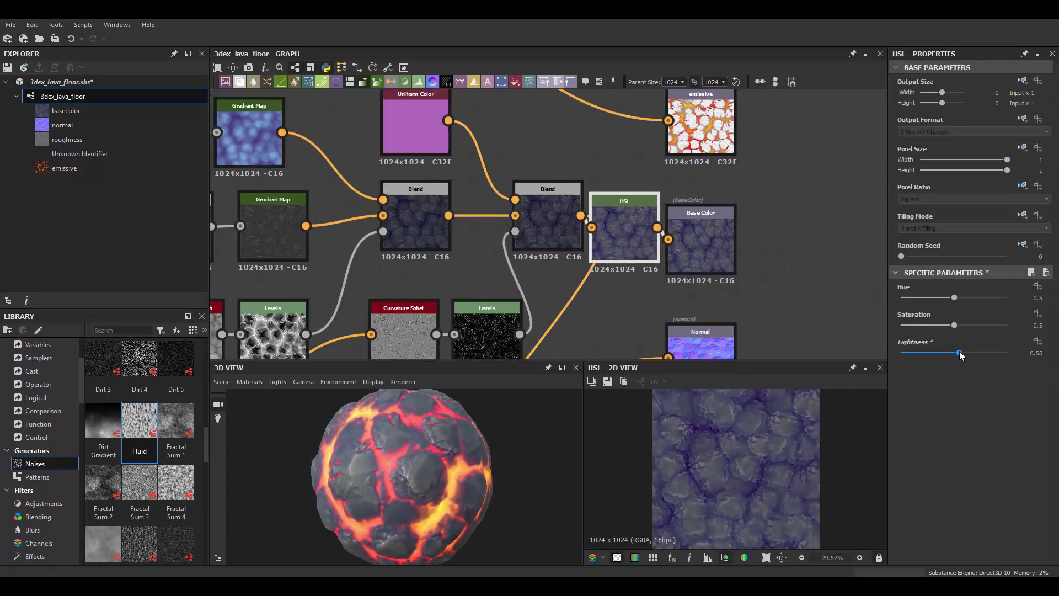
key("ctrl+z")
key("ctrl+z")
key("ctrl+y")
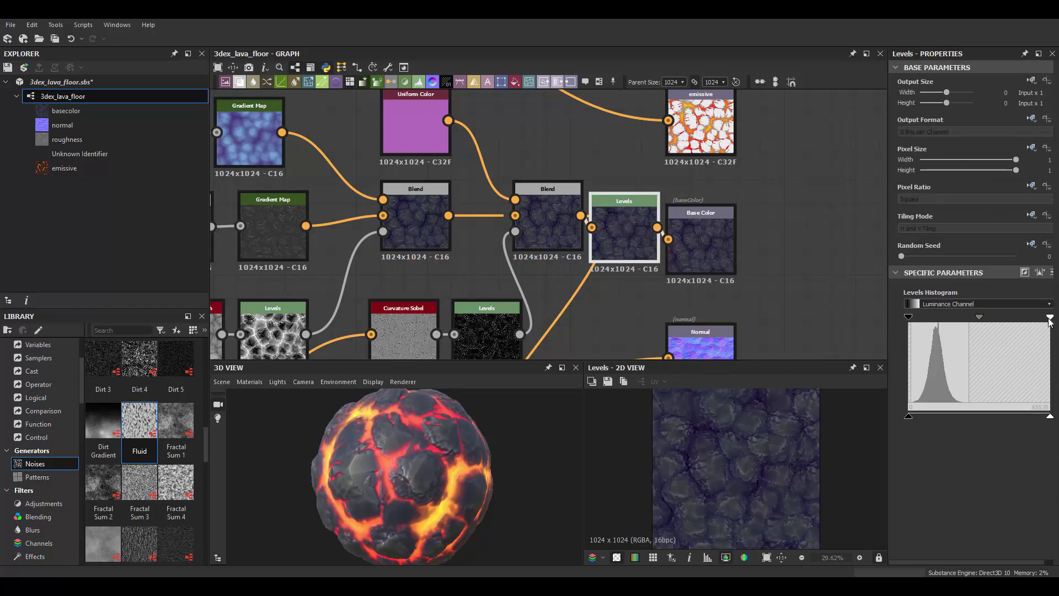
left_click_drag(1025, 319, 998, 318)
left_click_drag(909, 317, 915, 319)
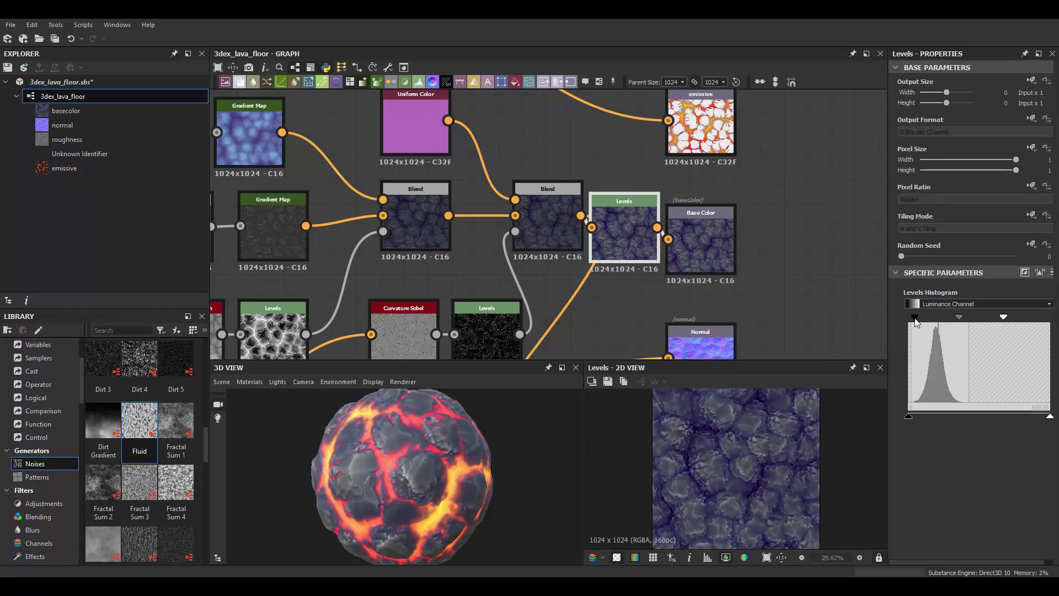
mouse_move(294, 489)
right_mouse_down("alt")
mouse_move(463, 459)
mouse_move(419, 462)
mouse_move(470, 478)
right_mouse_up("alt")
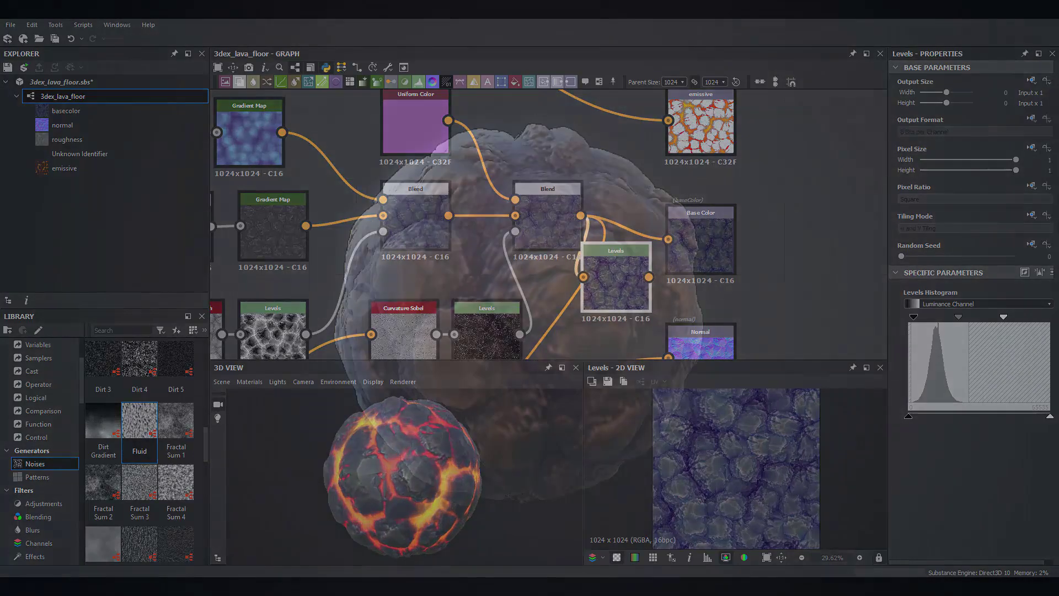